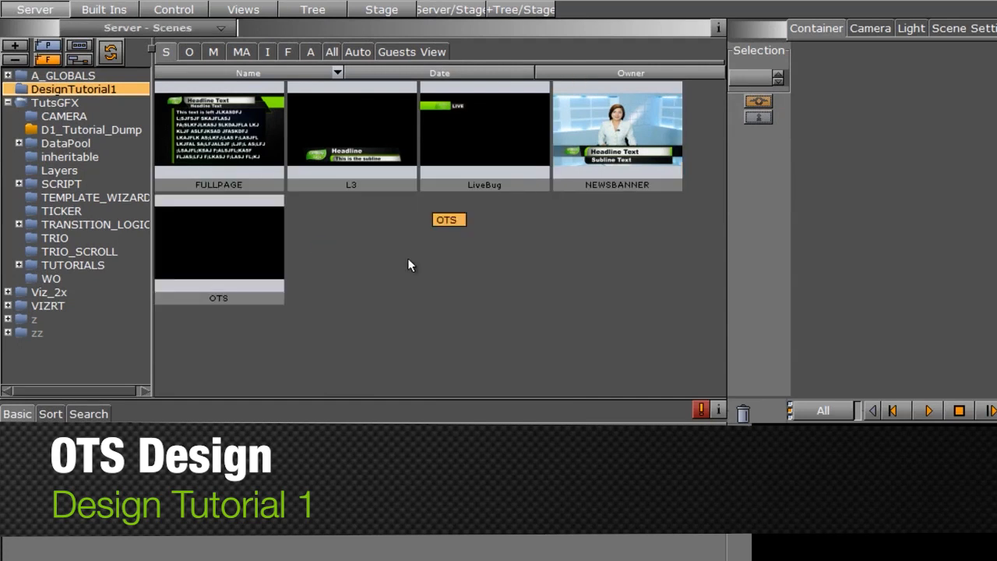
Open the OTS scene from the DesignTutorial1 folder.
click(208, 249)
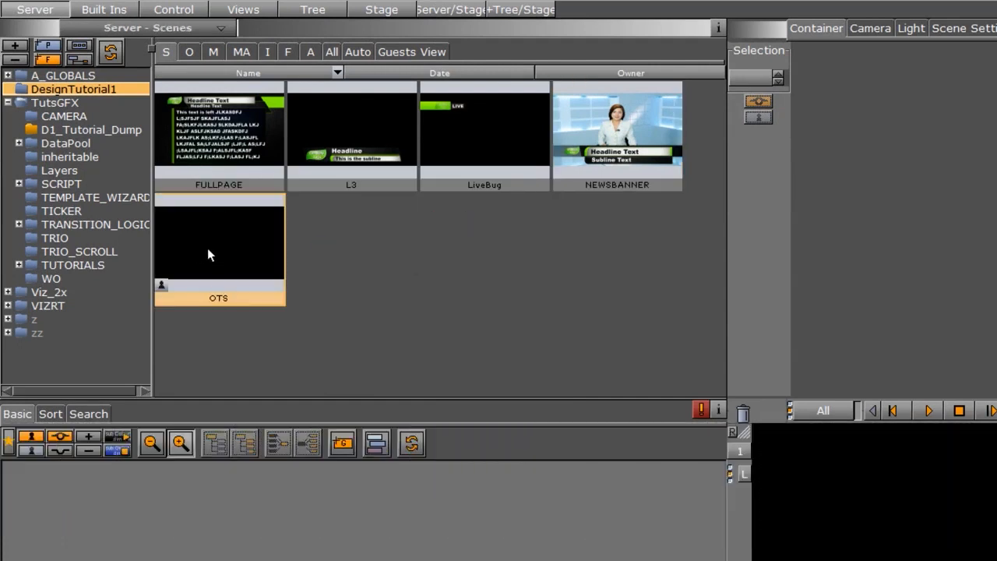
double_click(208, 249)
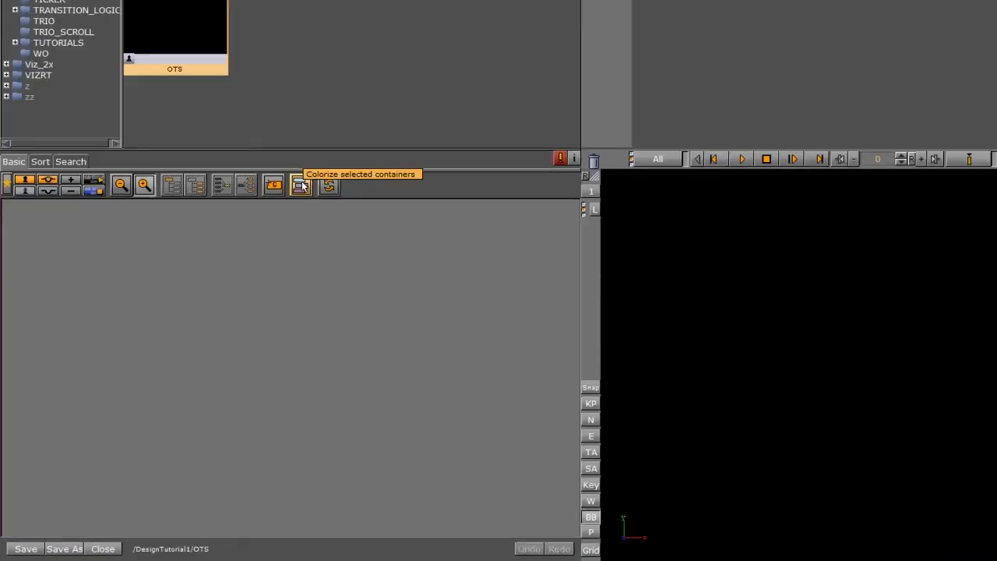
Add a group container to the scene tree and rename it OTSGROUP.
drag(210, 272, 42, 294)
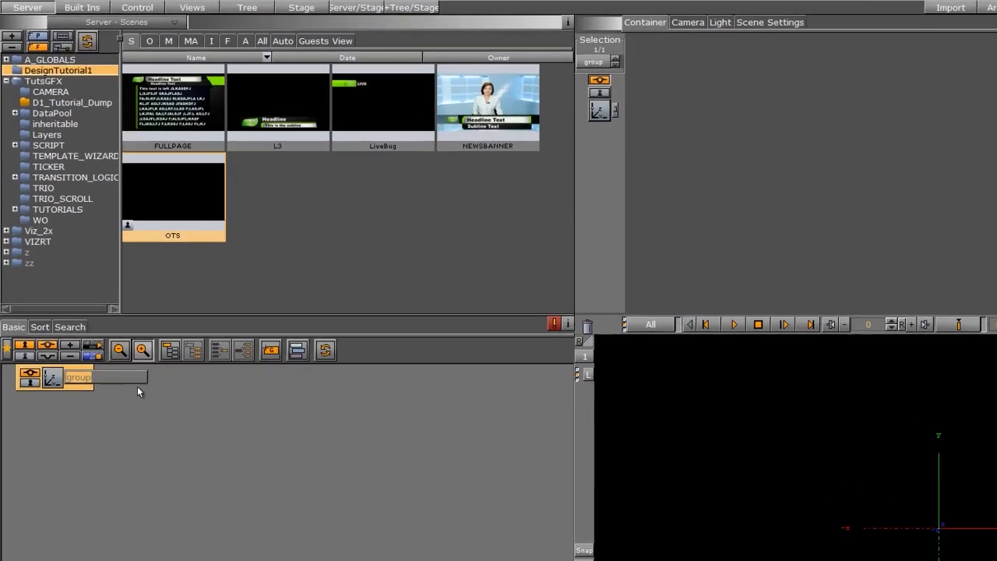
text(OTS)
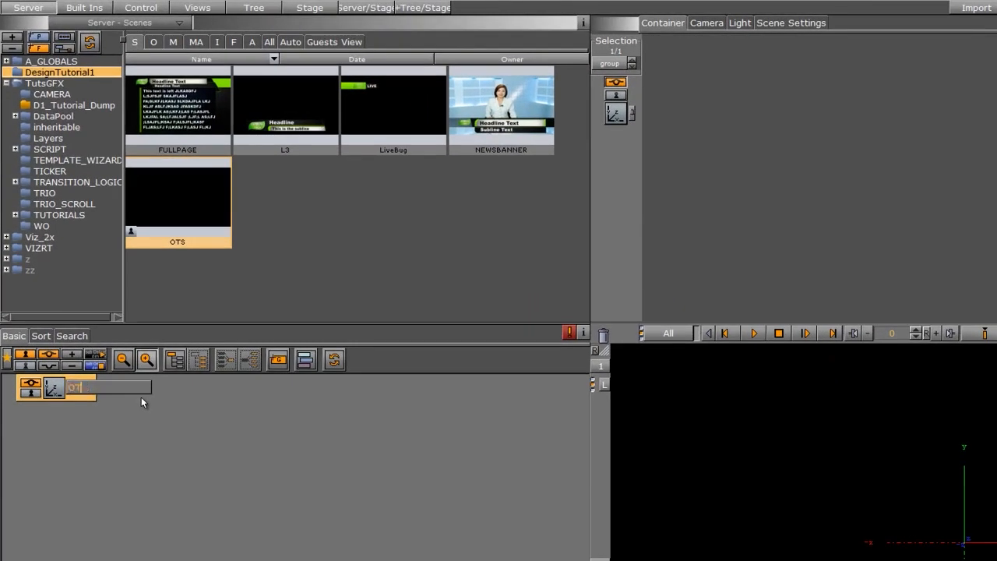
text(GROUP)
key(Return)
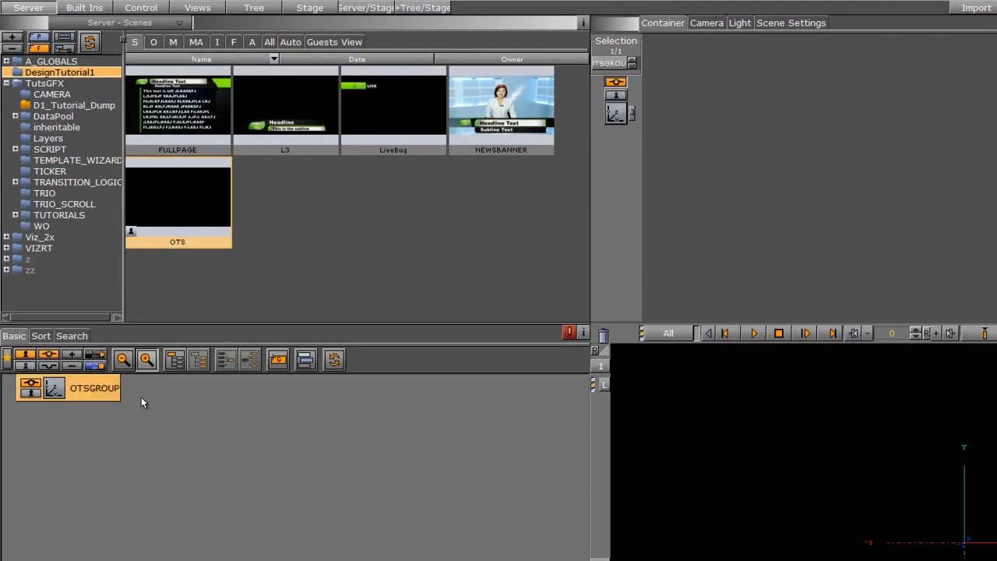
Set the scene's background image to TvAnchorwoman in the scene settings.
click(217, 43)
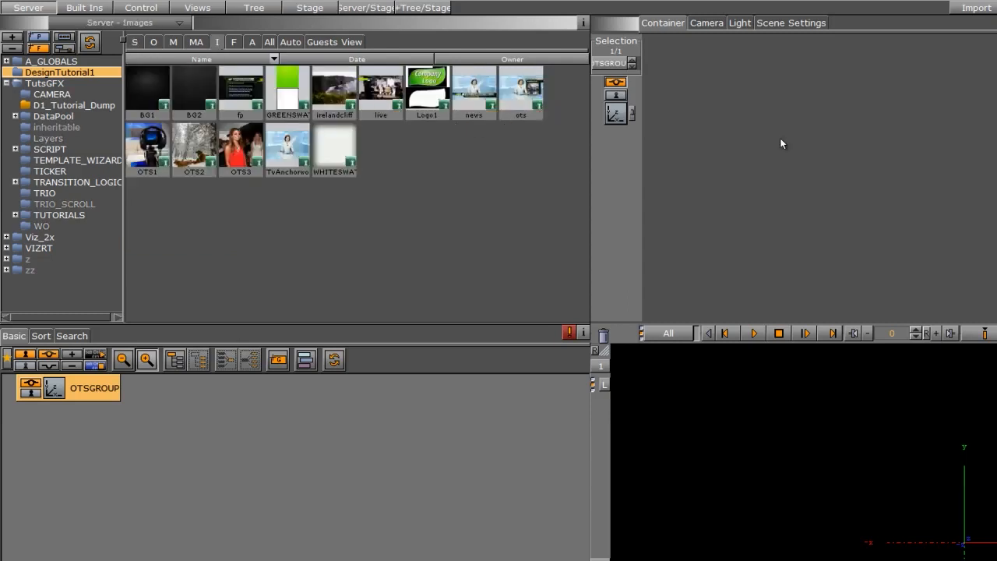
click(788, 23)
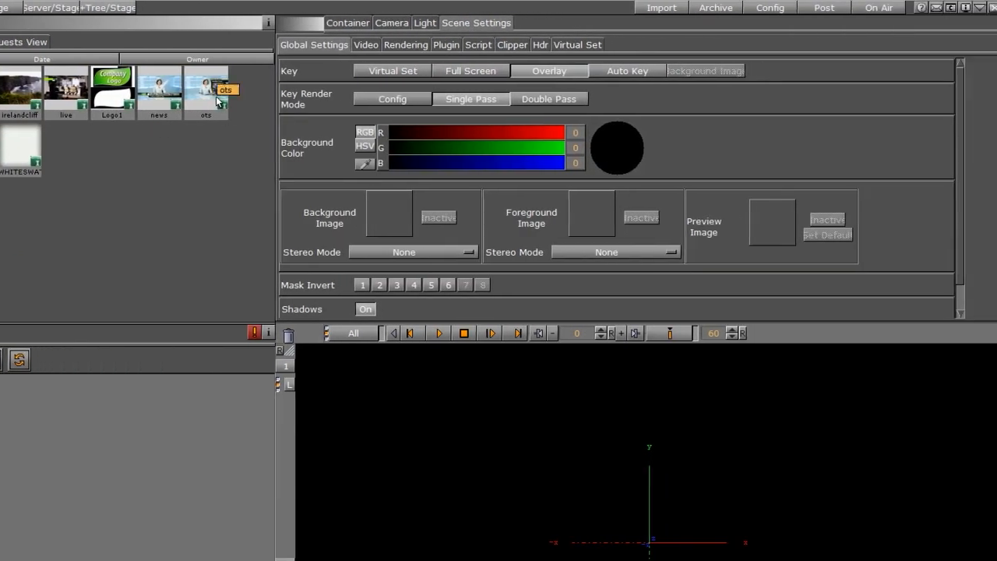
drag(529, 100, 714, 207)
drag(391, 209, 388, 210)
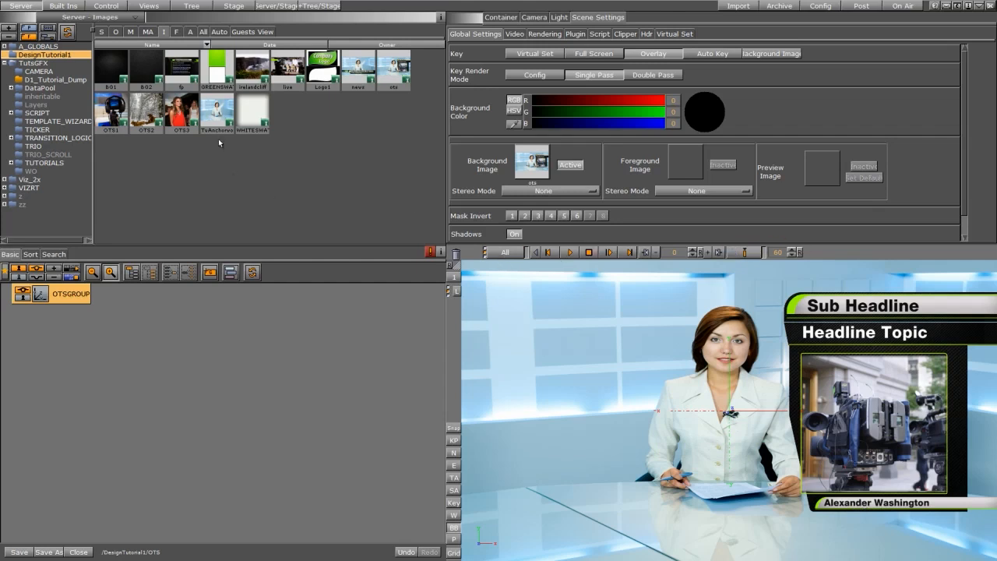
drag(218, 117, 527, 166)
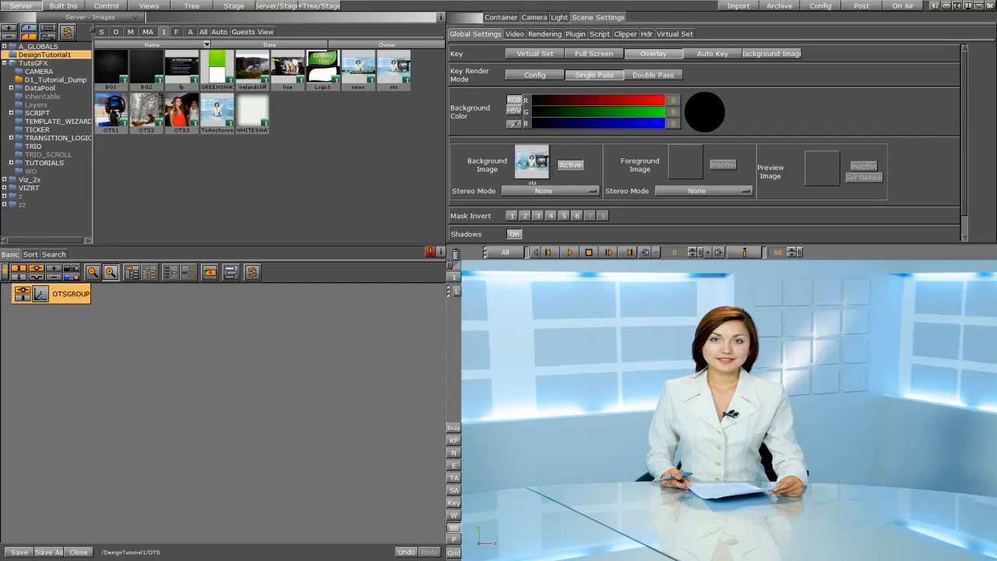
Add a child group under OTSGROUP and rename it HEADLINE.
click(57, 6)
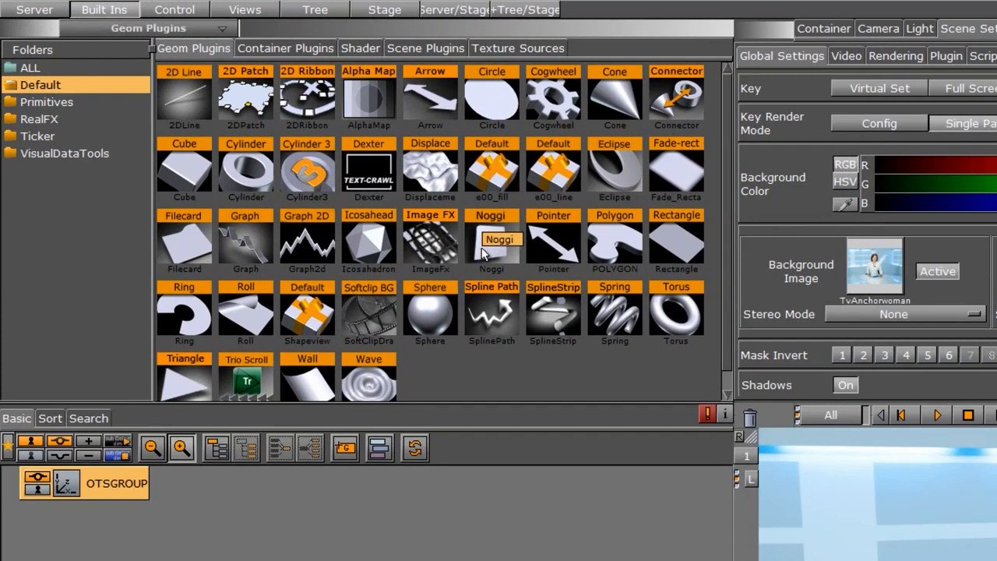
drag(483, 253, 131, 529)
click(118, 521)
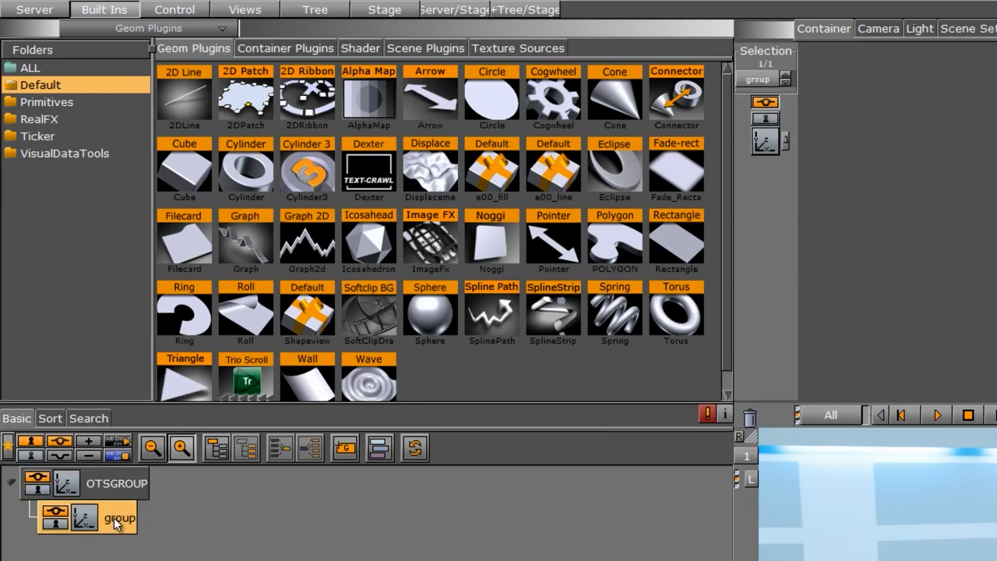
click(116, 519)
text(HEA)
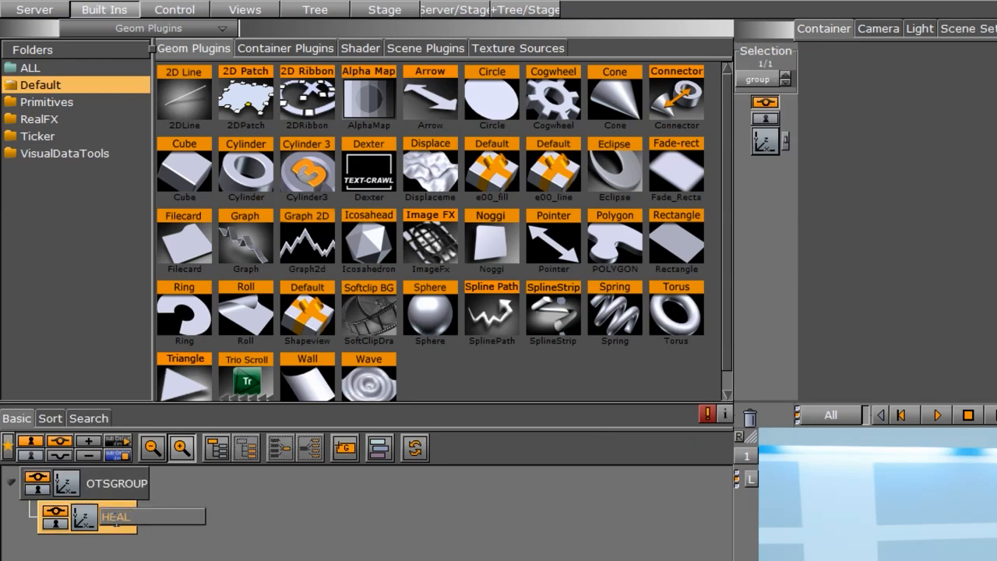
text(DLINE)
key(Return)
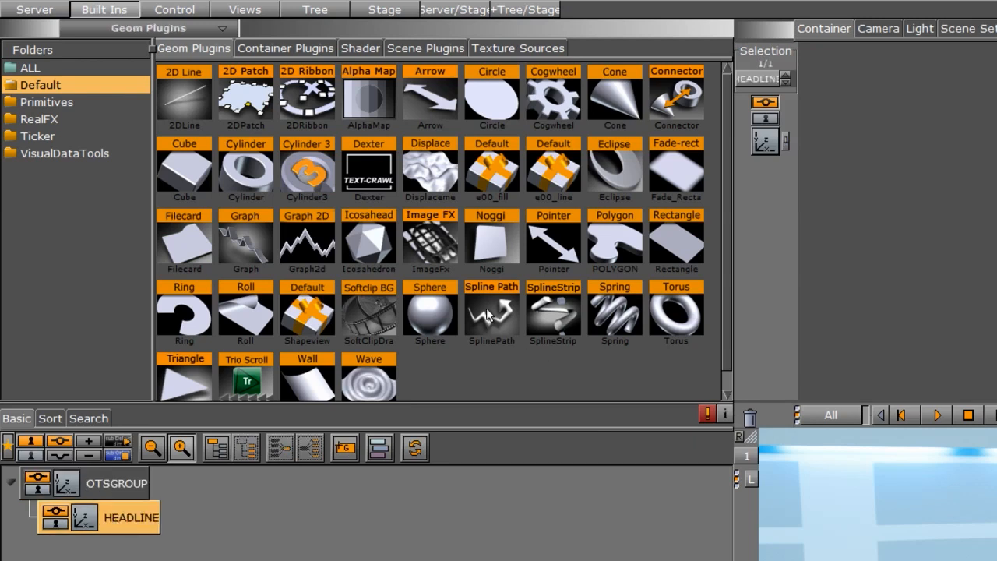
Add a Noggi geometry inside HEADLINE and set its width to 300.
drag(480, 238, 187, 528)
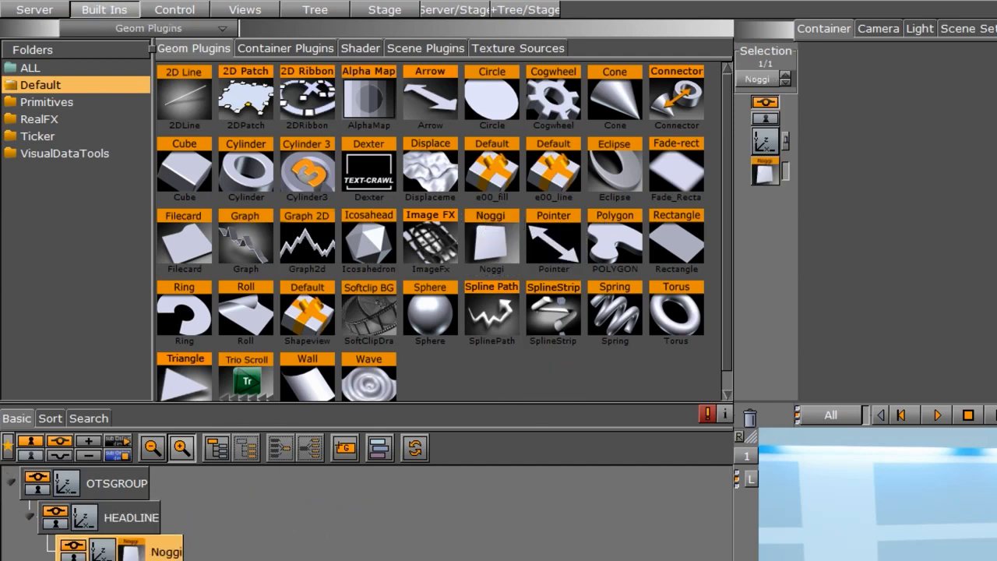
click(132, 553)
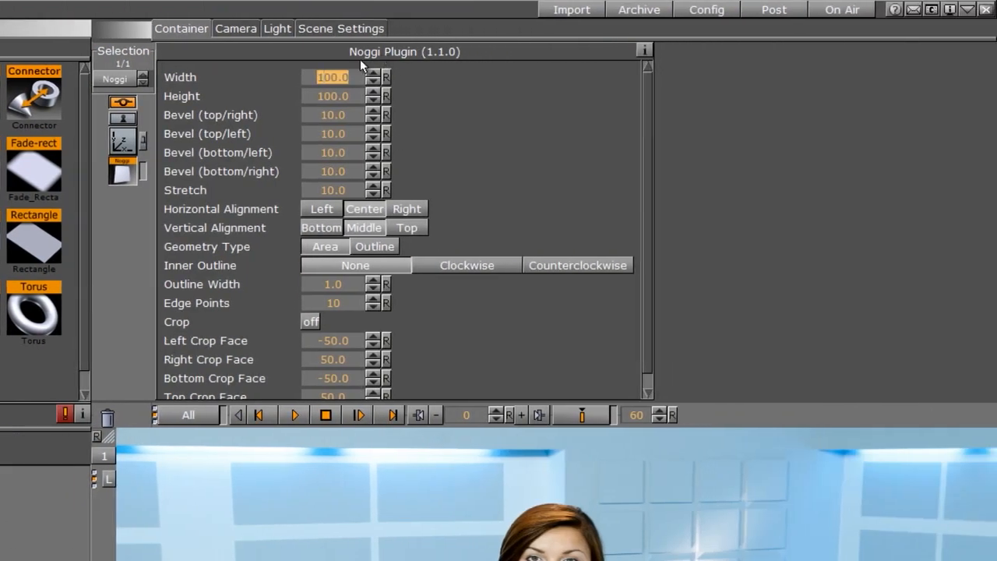
text(350)
key(Return)
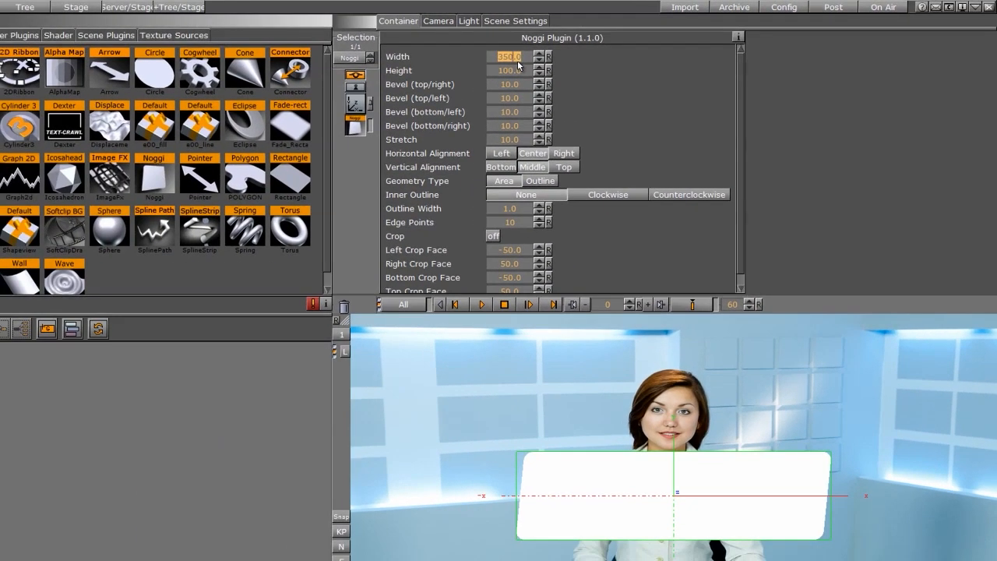
text(300)
key(Return)
Set the Noggi height to 45.
drag(517, 70, 179, 89)
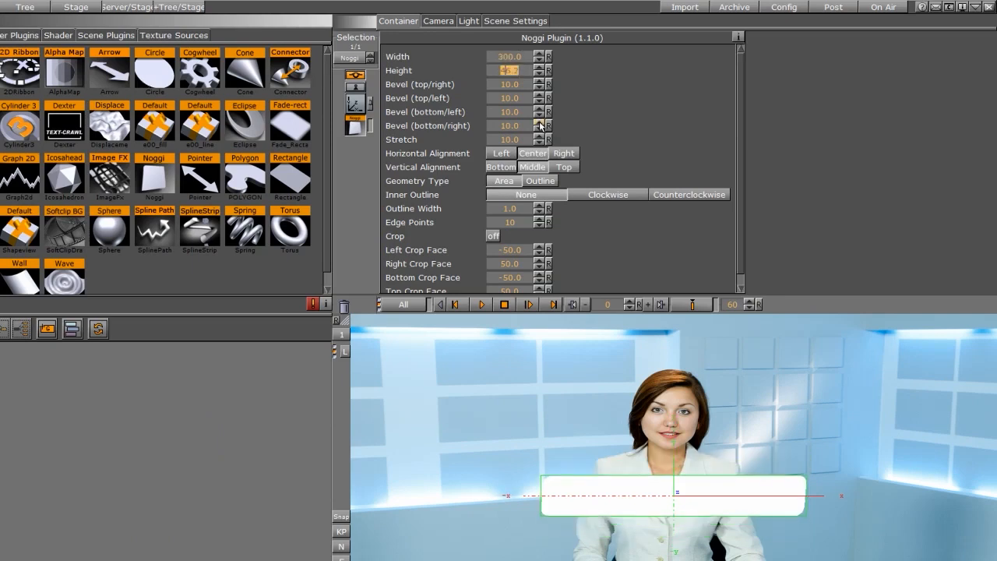
text(45)
key(Return)
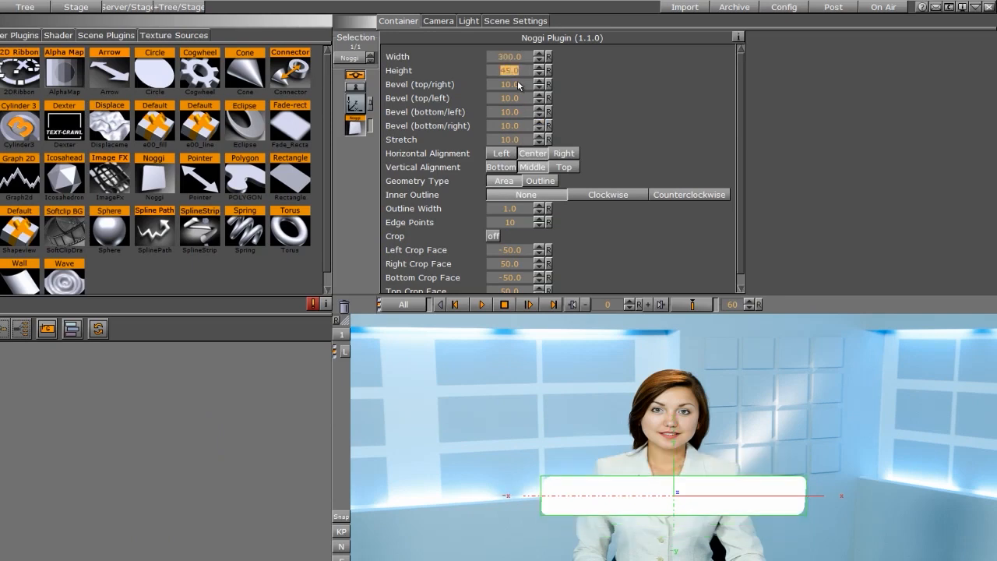
Set all four Noggi bevels and the stretch to 0.
drag(519, 83, 361, 86)
drag(515, 100, 428, 97)
mouse_move(512, 111)
mouse_down()
mouse_move(430, 115)
mouse_move(510, 126)
mouse_up()
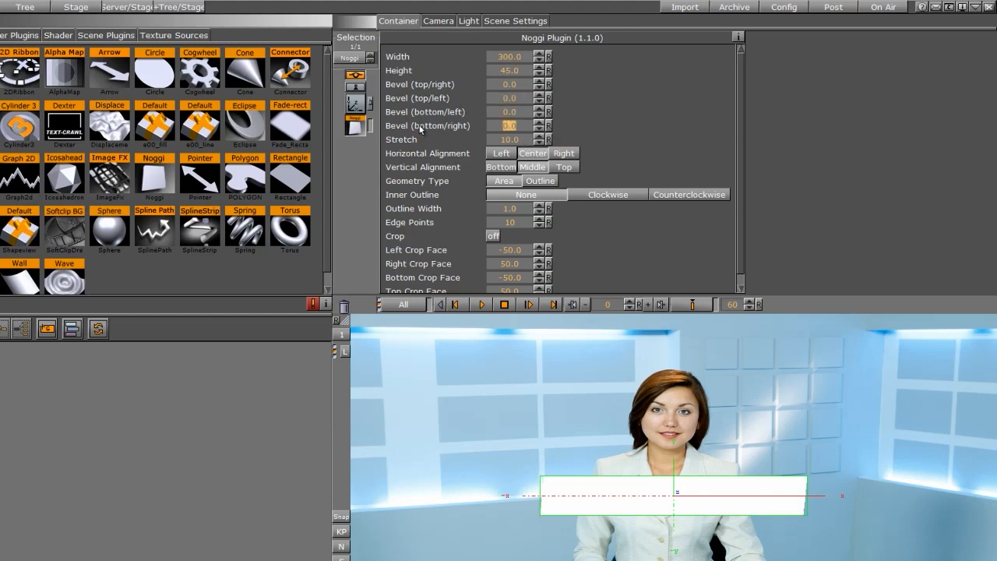
drag(516, 139, 456, 144)
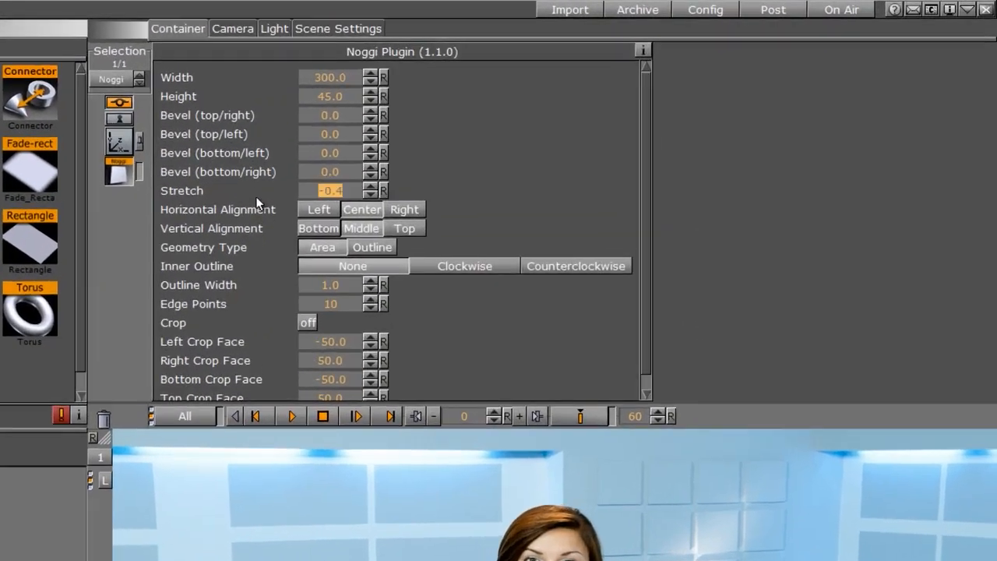
drag(321, 187, 320, 187)
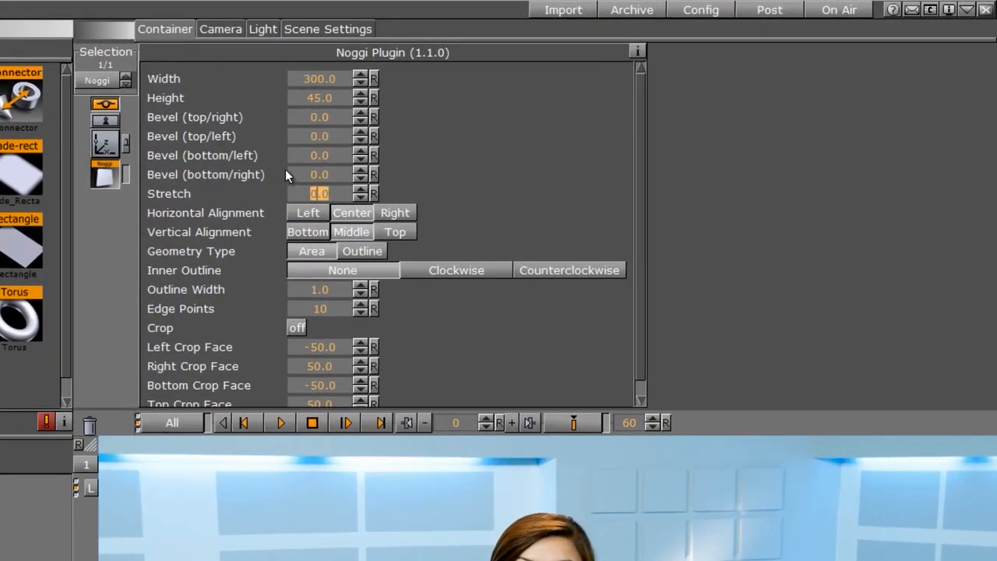
Set the Noggi top/left bevel to 20.
drag(305, 136, 305, 136)
text(20)
key(Return)
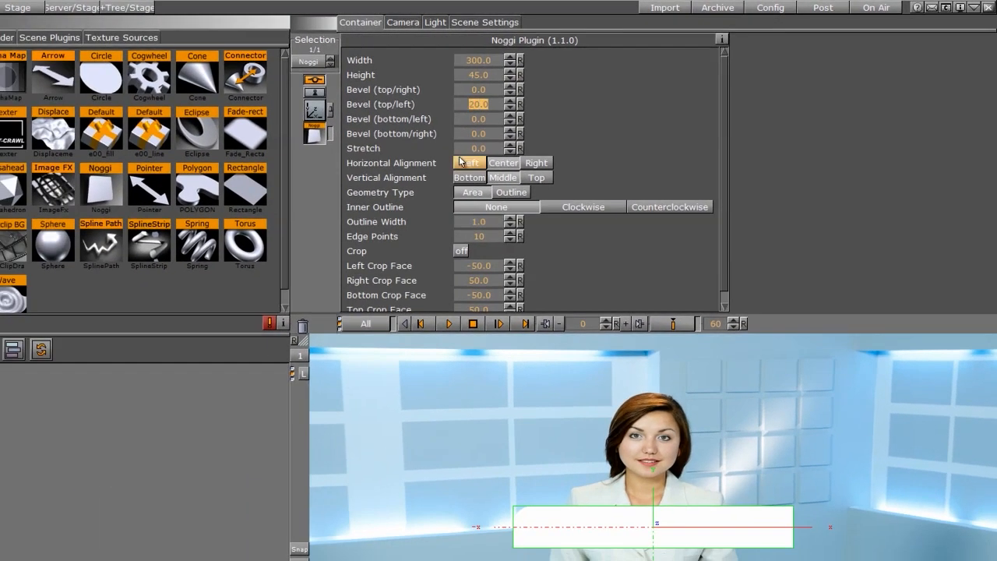
Move the Noggi bar toward the upper right of the frame.
click(315, 109)
drag(524, 91, 536, 99)
drag(380, 102, 473, 95)
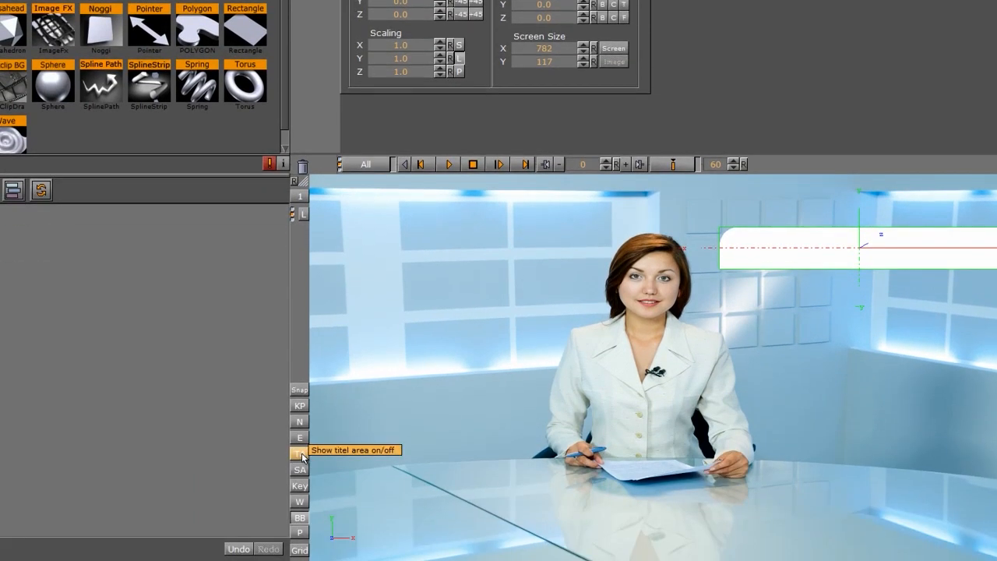
Turn on the title area overlay in the scene view.
click(300, 470)
click(298, 471)
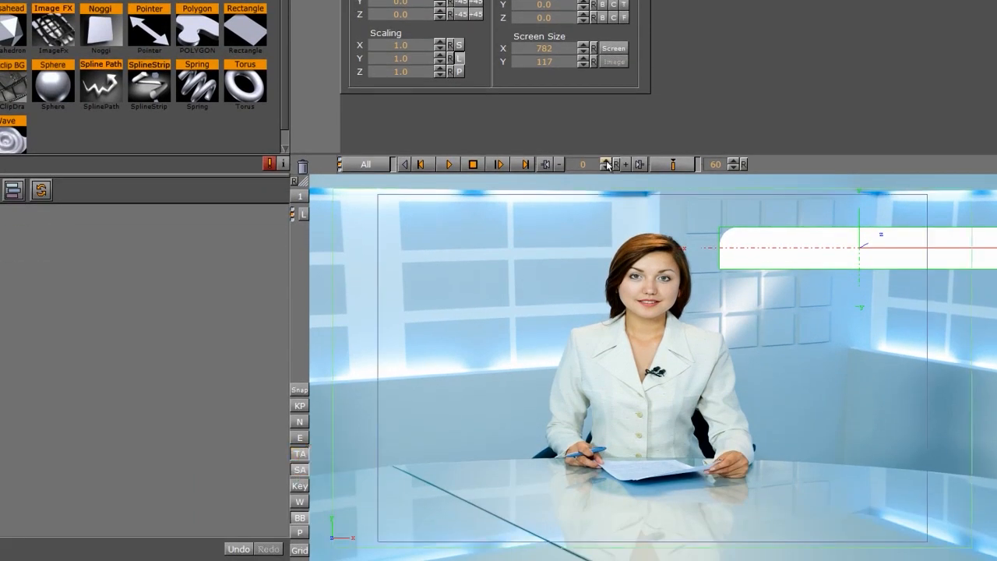
drag(399, 0, 417, 0)
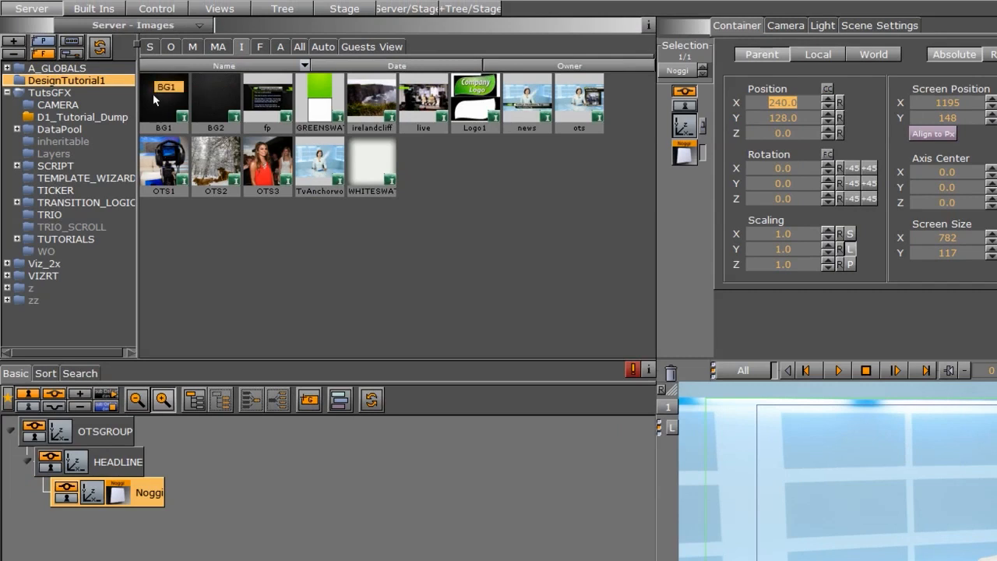
Apply the BG1 image as a texture to the Noggi container.
drag(168, 98, 122, 494)
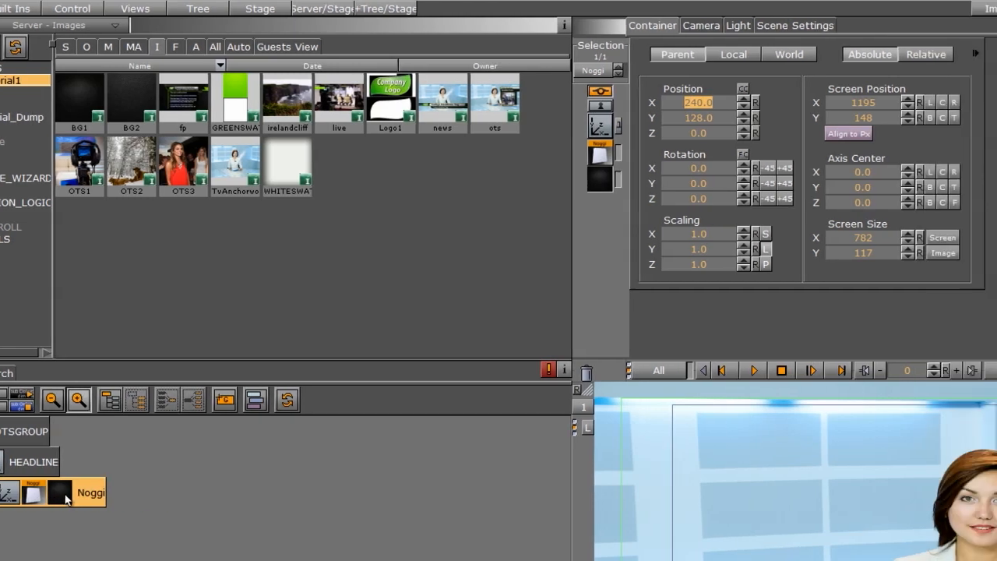
click(145, 494)
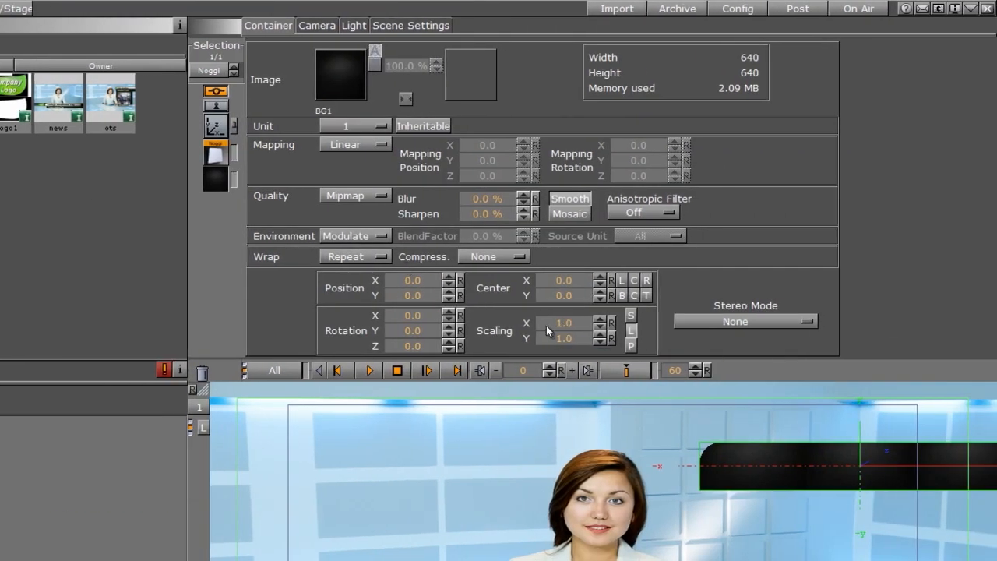
drag(548, 320, 680, 297)
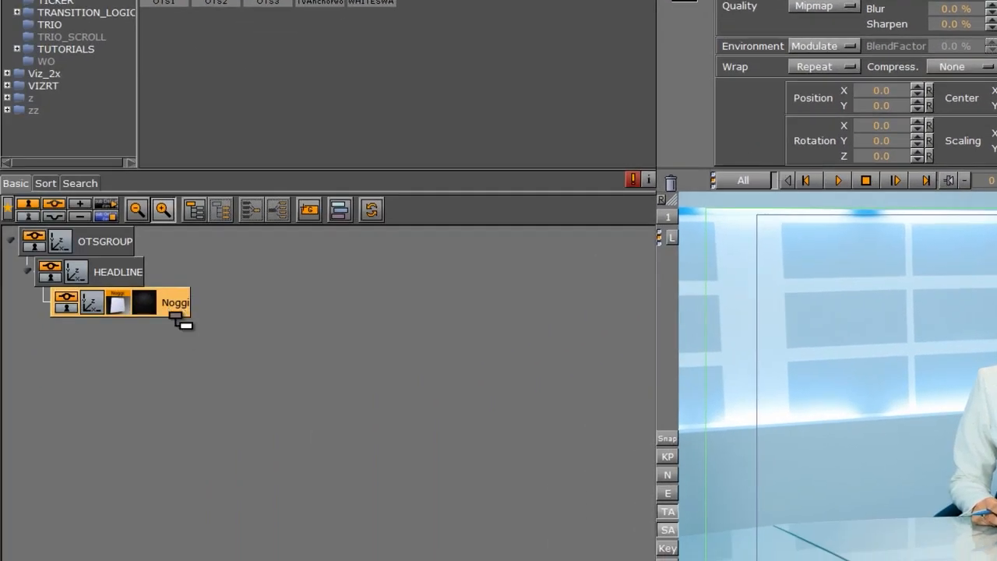
Duplicate the Noggi container and apply the GREENSWATCH image to the copy.
ctrl+drag(176, 317, 160, 360)
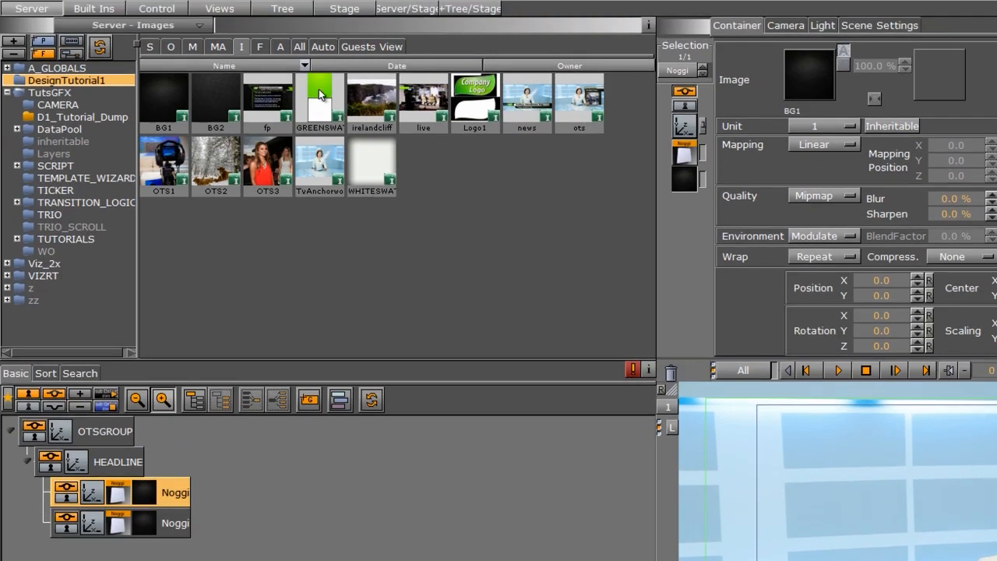
drag(319, 89, 145, 525)
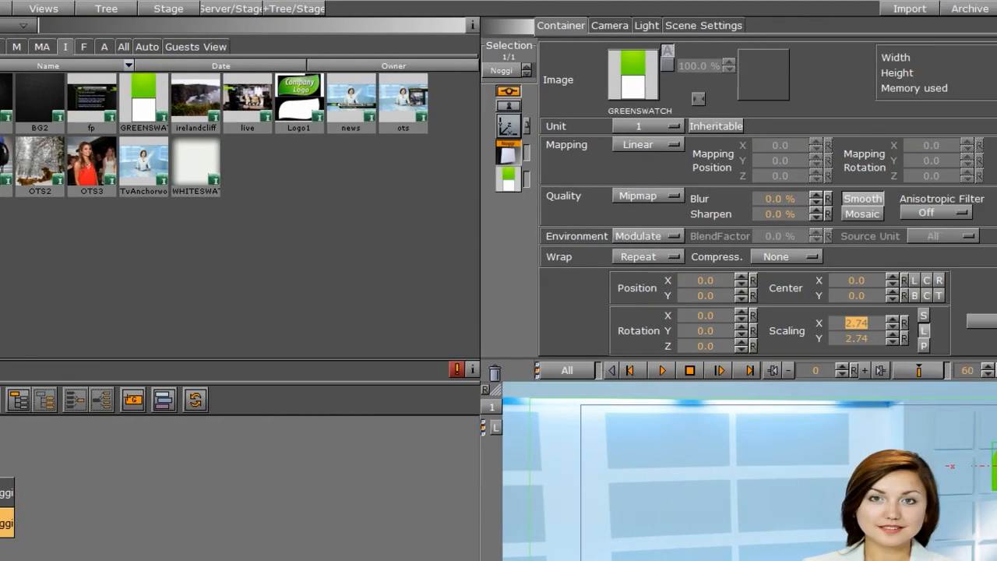
Resize the green Noggi copy to height 36 and width 279, nudging its position slightly.
click(117, 524)
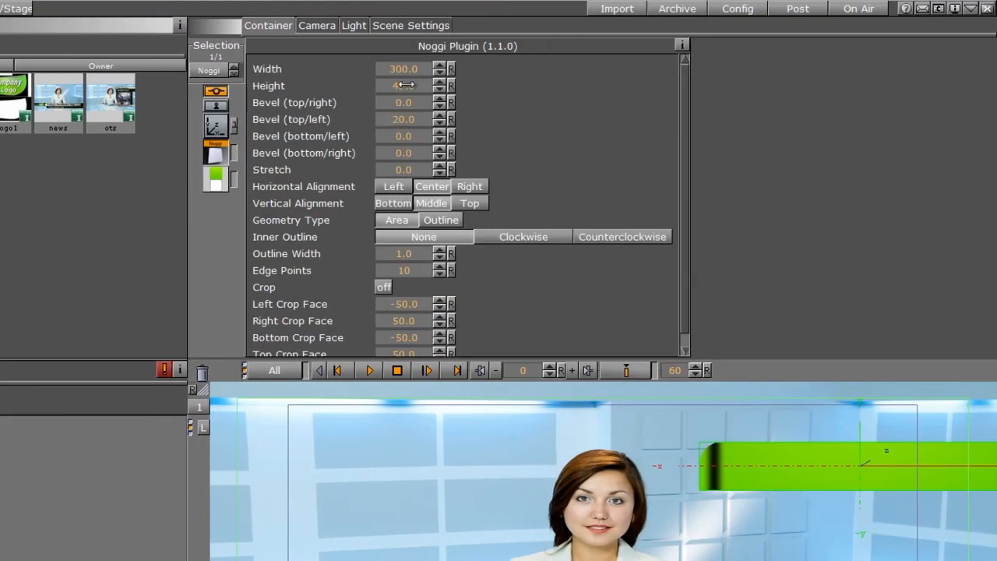
drag(406, 85, 341, 101)
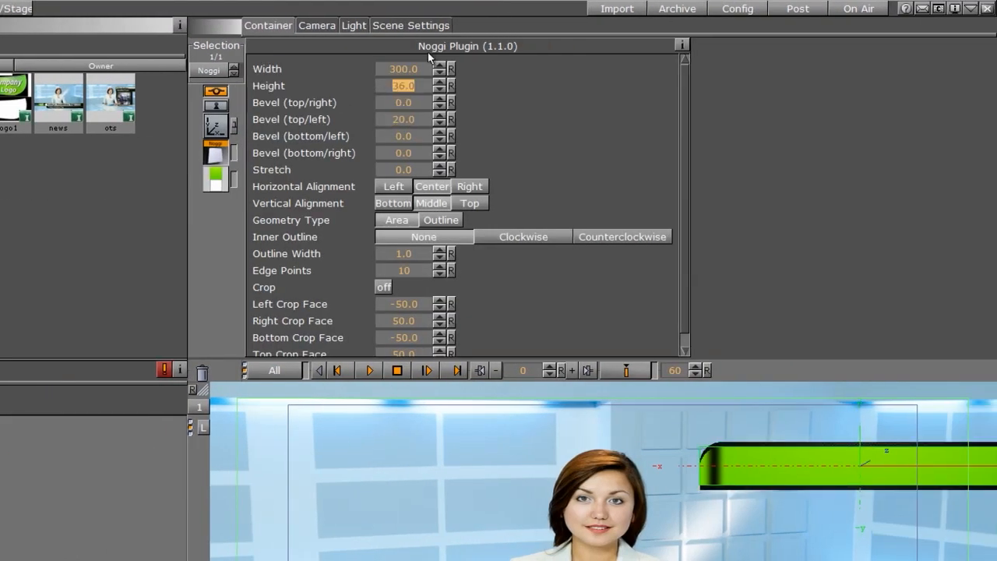
drag(401, 69, 31, 80)
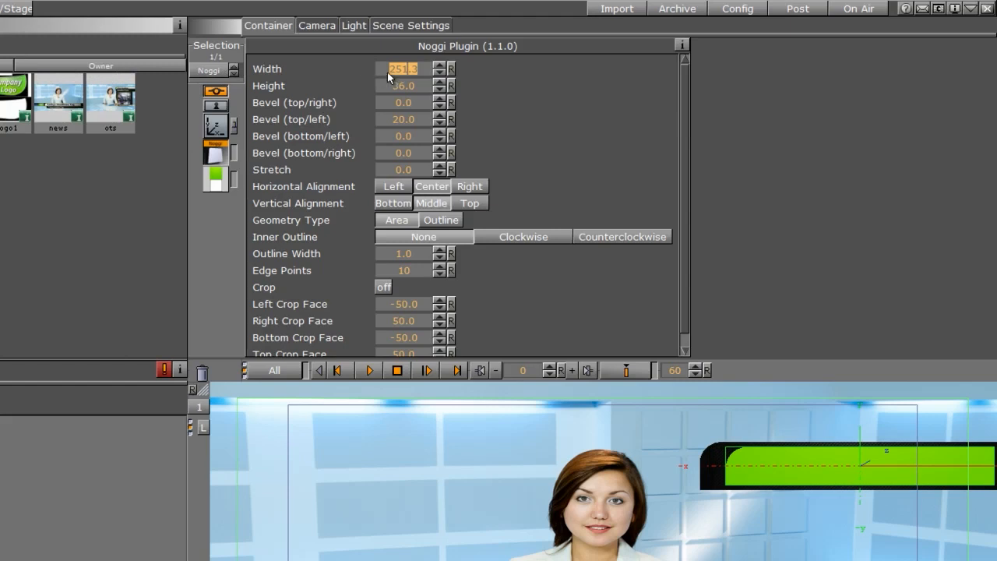
click(216, 125)
drag(331, 100, 318, 102)
click(224, 154)
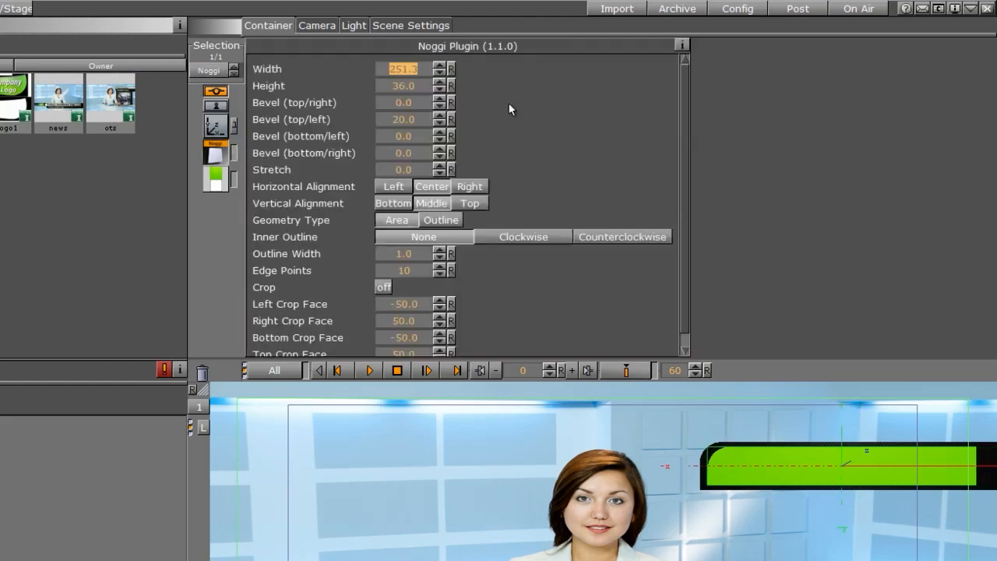
drag(389, 66, 603, 102)
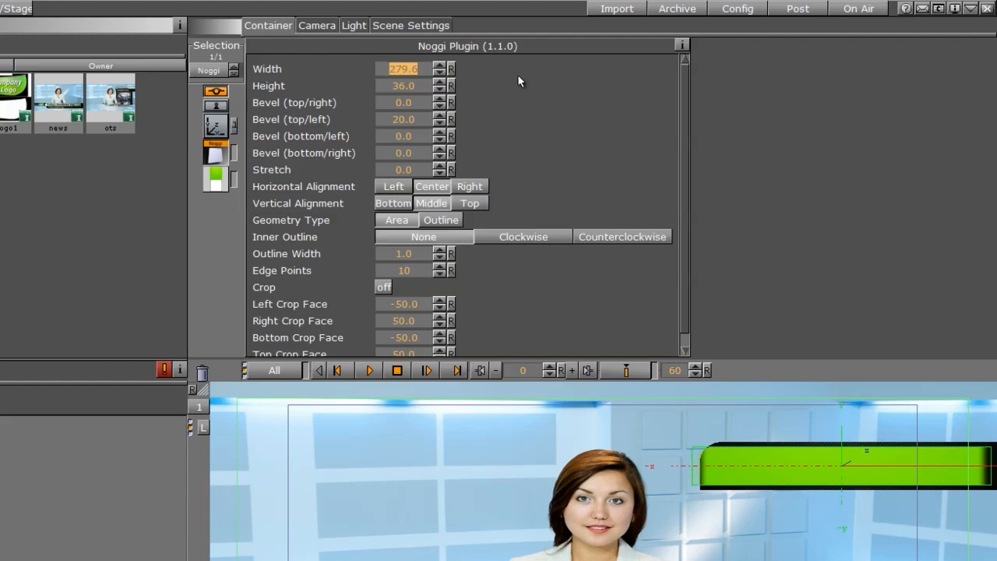
Nudge the green Noggi copy's X position and adjust its GREENSWATCH texture scaling, with Y about 0.37.
click(216, 125)
drag(304, 107, 319, 106)
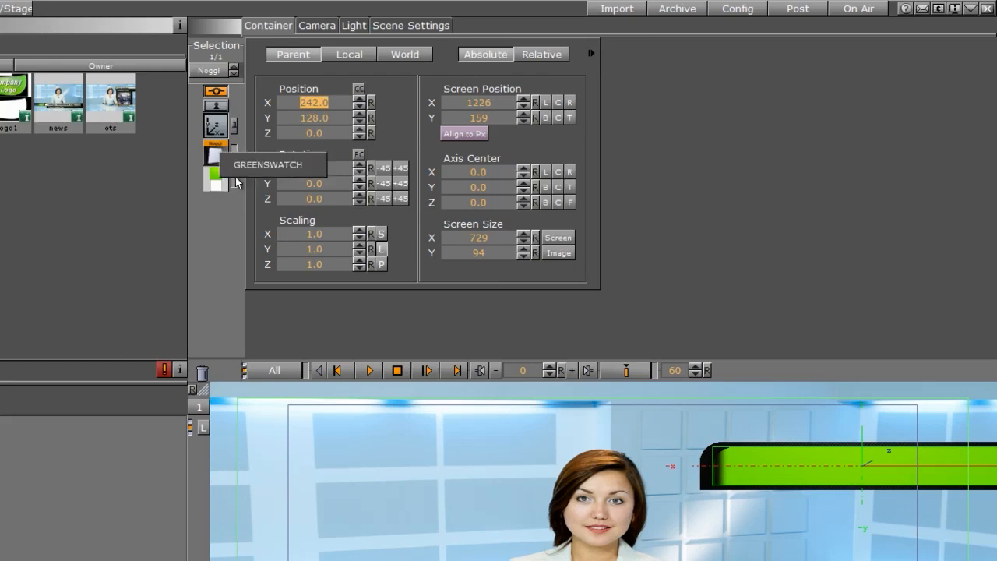
click(214, 182)
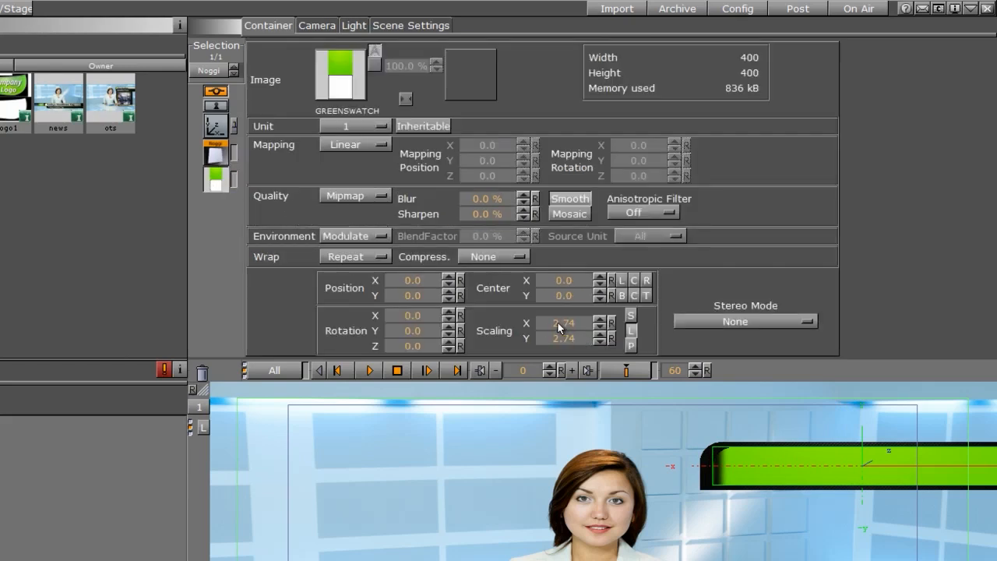
drag(558, 322, 383, 350)
click(630, 316)
drag(562, 323, 554, 323)
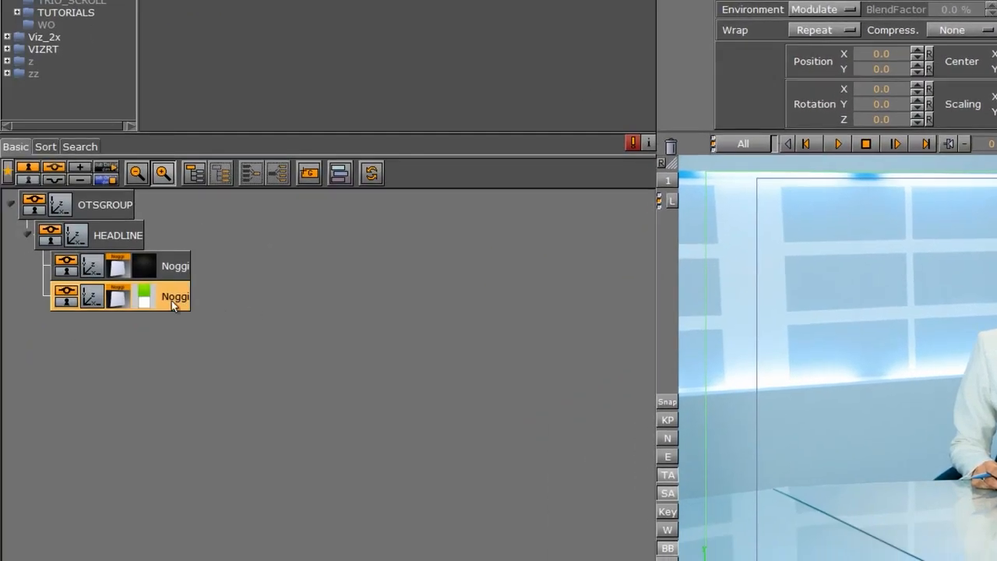
Apply the WHITESWATCH image as a texture to the third Noggi container.
ctrl+drag(171, 301, 163, 359)
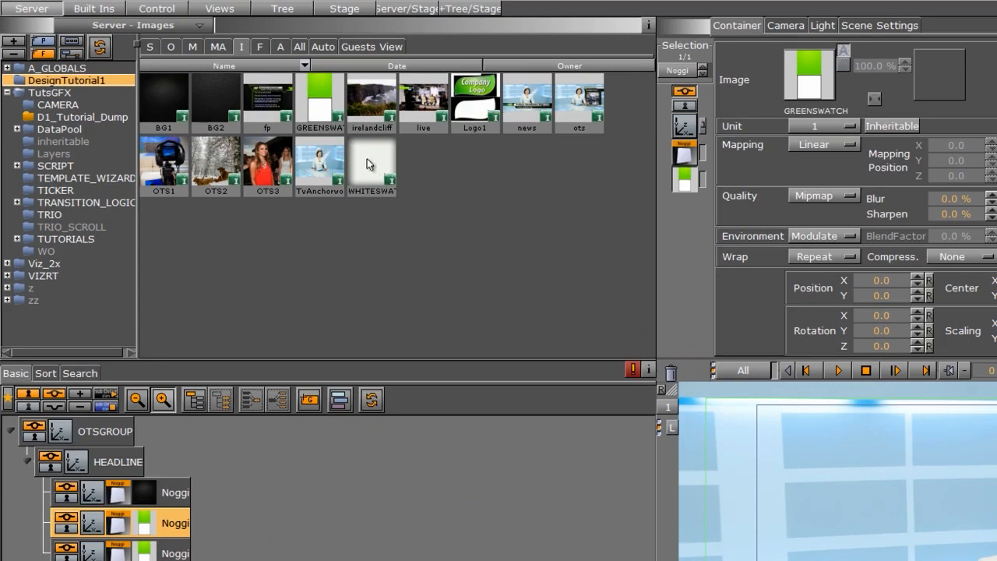
drag(371, 162, 146, 558)
drag(145, 453, 146, 450)
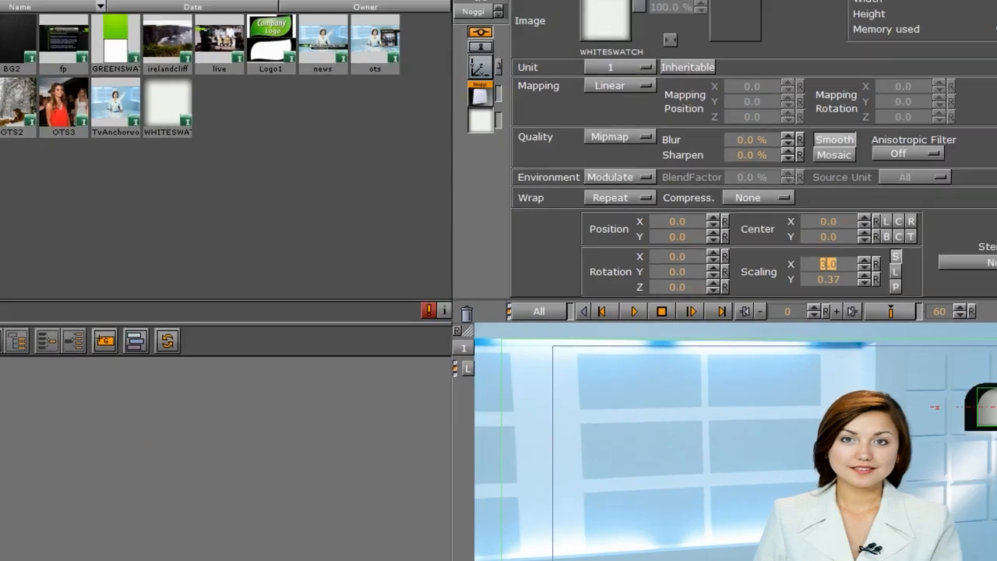
Move the white Noggi container forward to a Z position of 0.2.
click(92, 449)
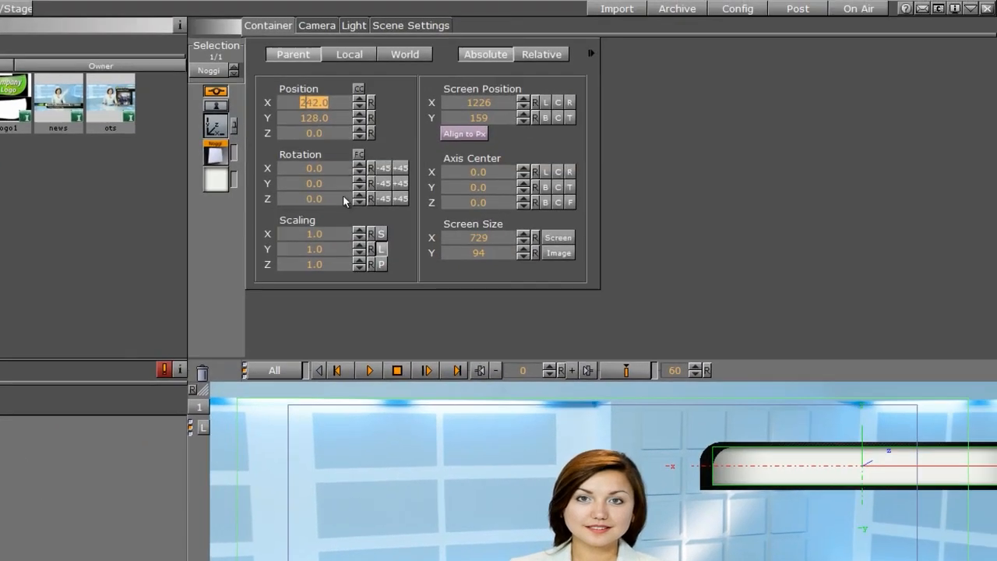
click(359, 130)
click(216, 153)
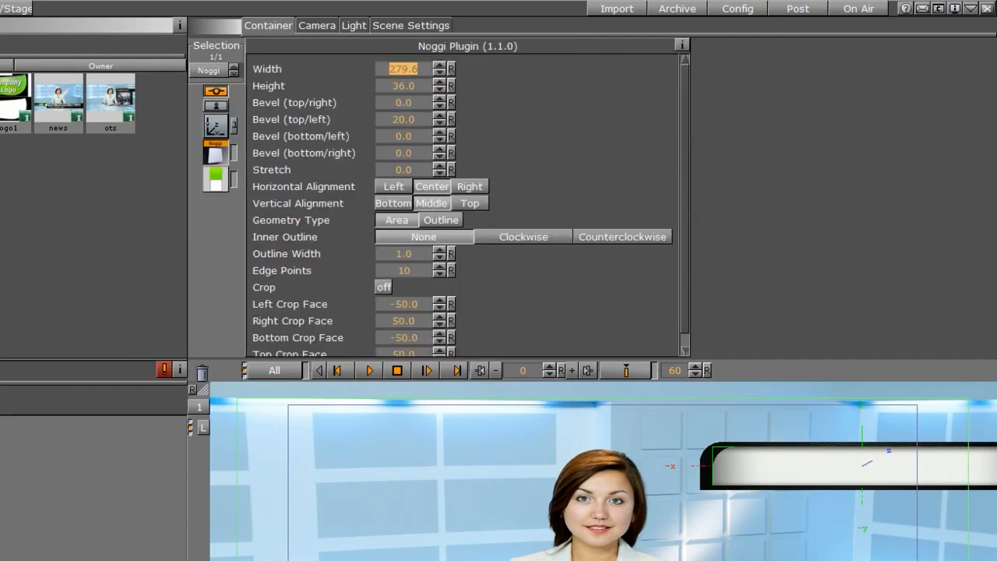
click(216, 125)
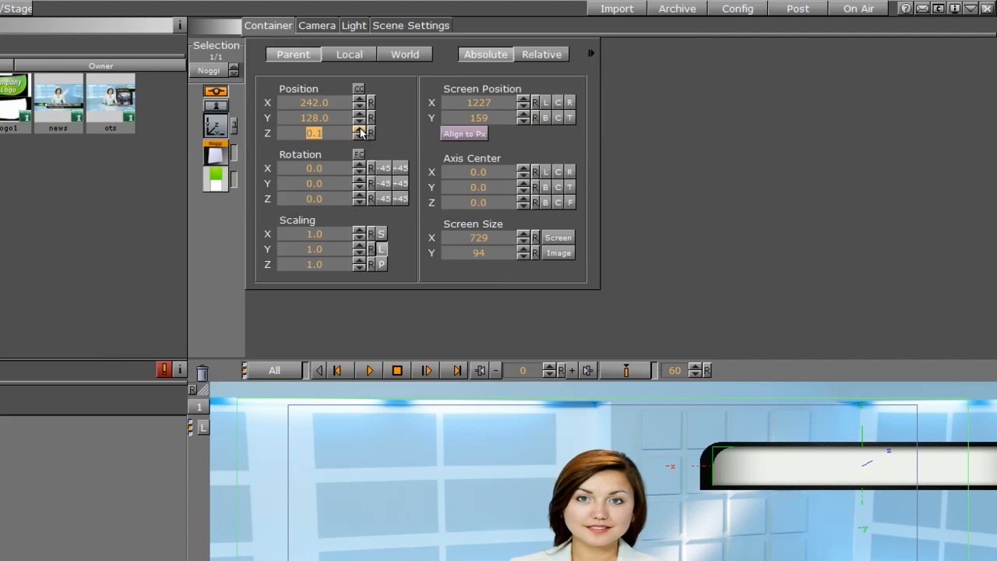
click(314, 133)
click(216, 154)
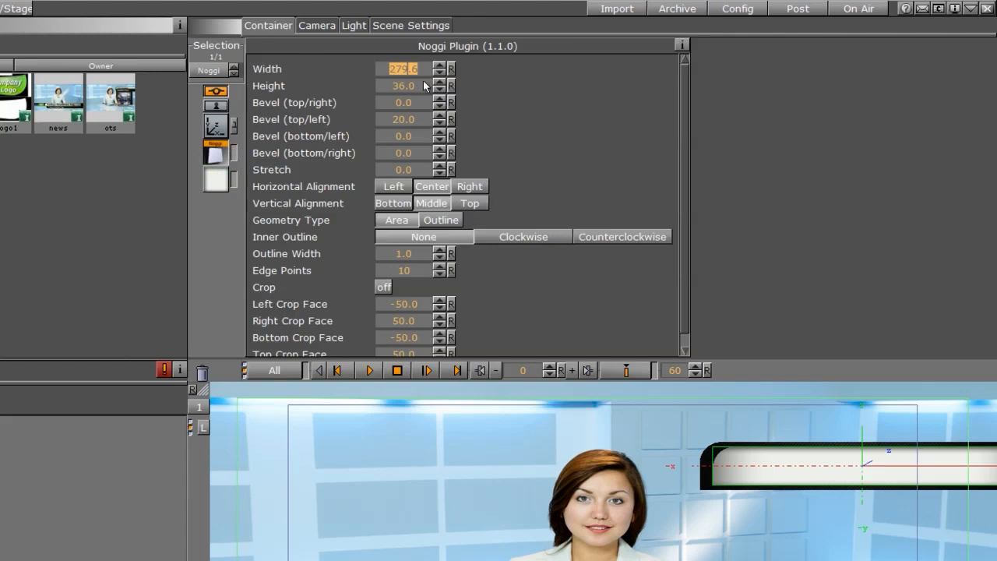
Shrink the white Noggi to about 274 wide and 31 high and shift its Y position slightly.
drag(413, 88, 374, 76)
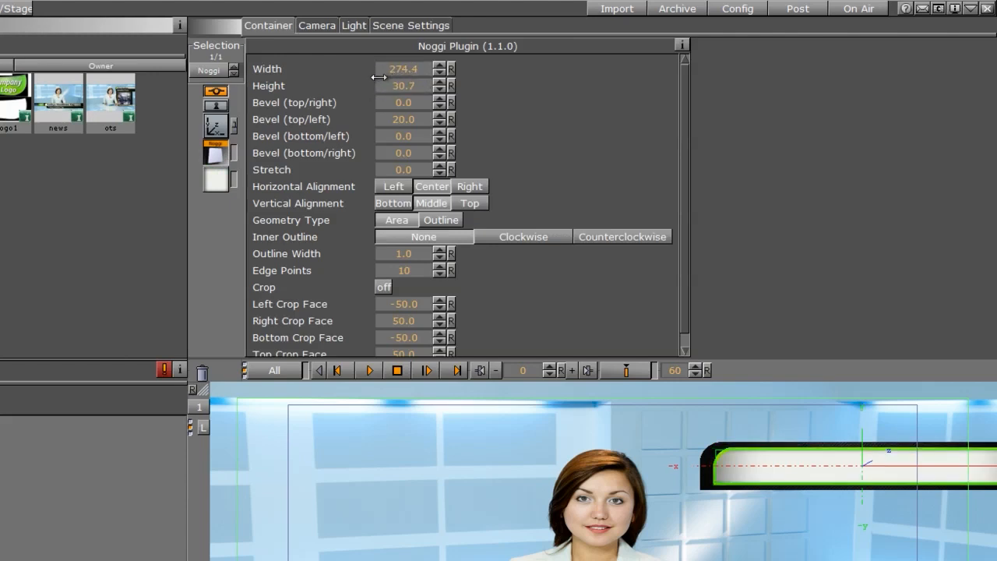
click(223, 127)
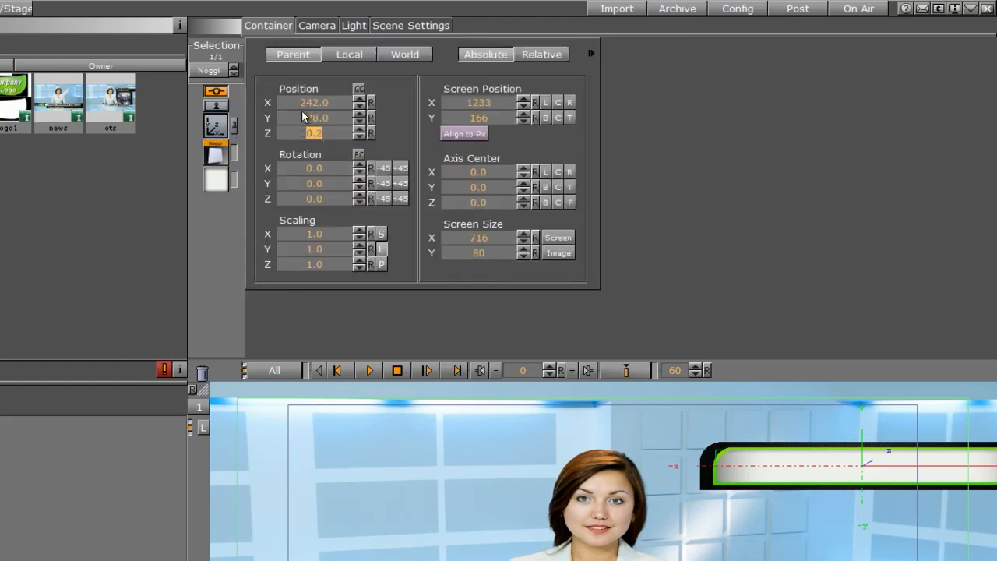
drag(306, 102, 304, 118)
click(360, 114)
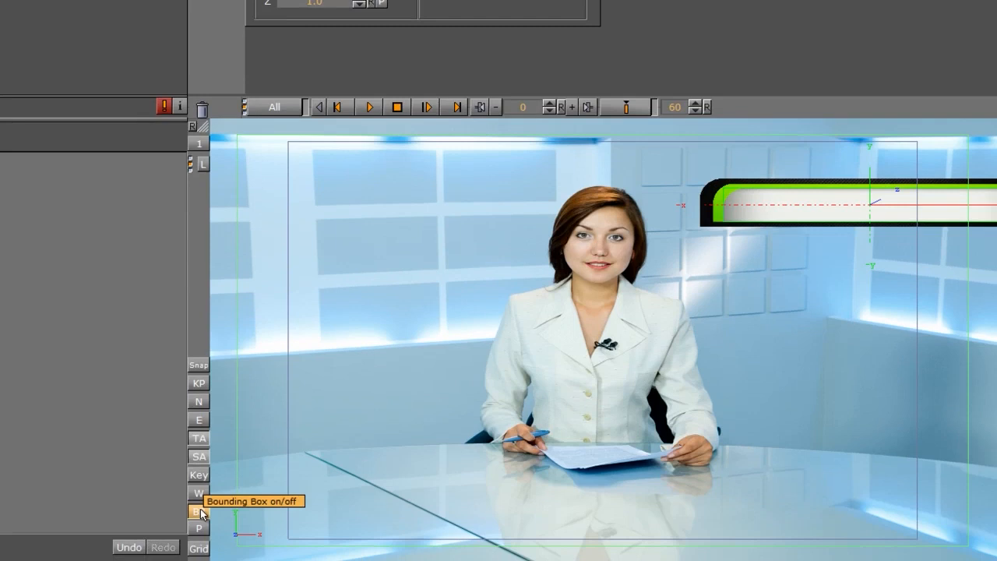
Hide the bounding box and rename the three Noggi containers WHITEBANNER, GREENBANNER and BLACKBANNER.
click(199, 512)
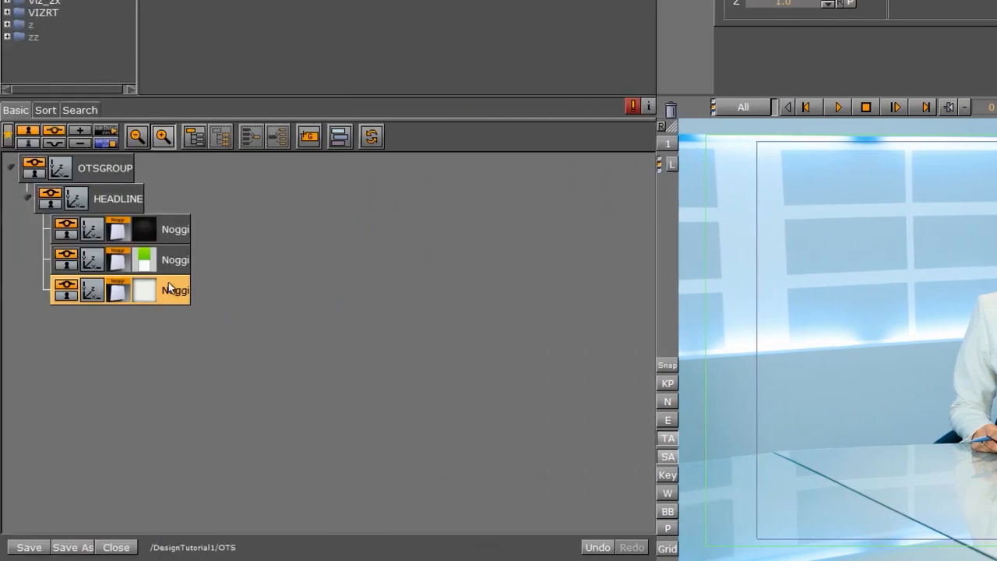
double_click(170, 288)
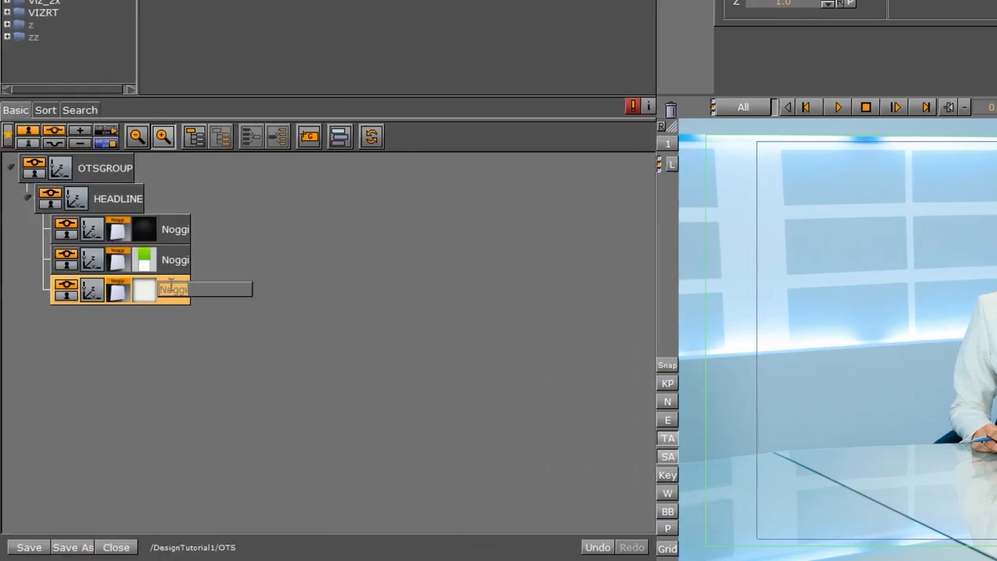
text(WHITEBANNER)
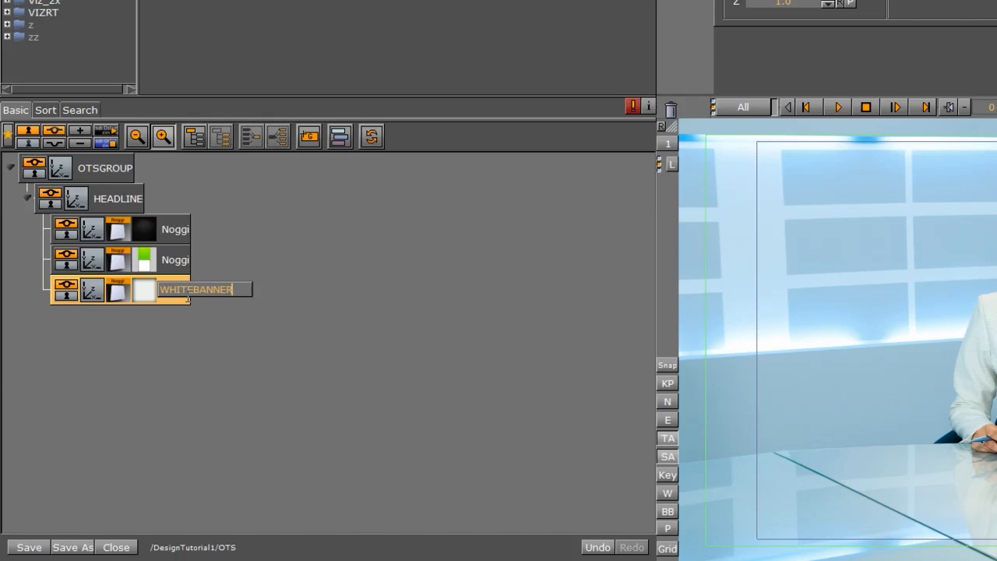
key(Return)
key(Up)
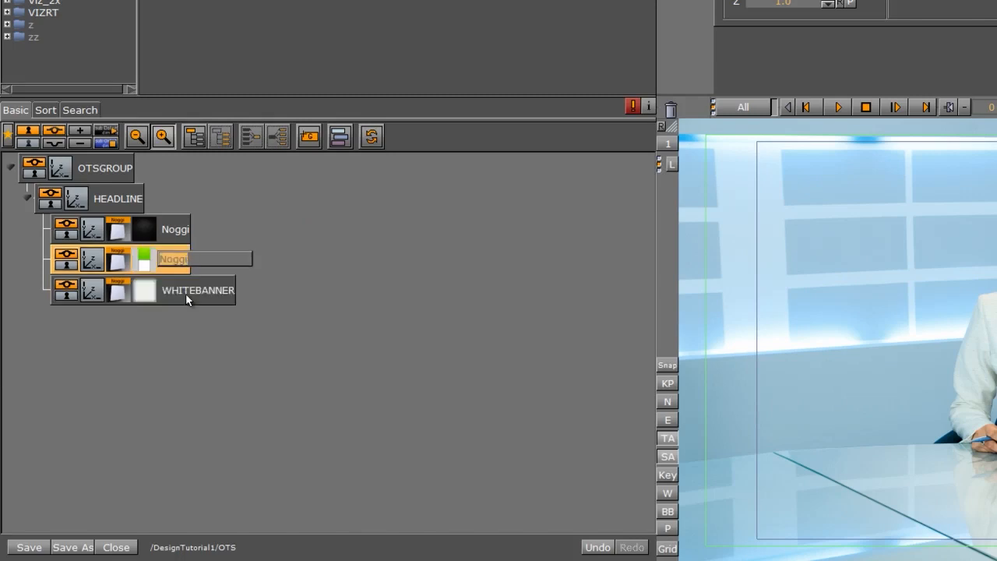
text(GREENBANNER)
key(shift+Tab)
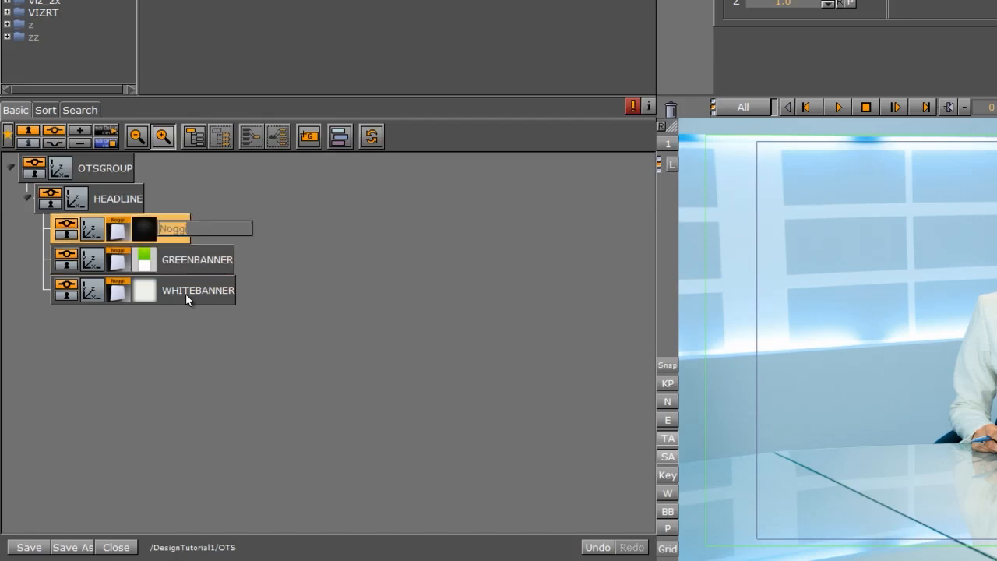
text(BLACKBANNER)
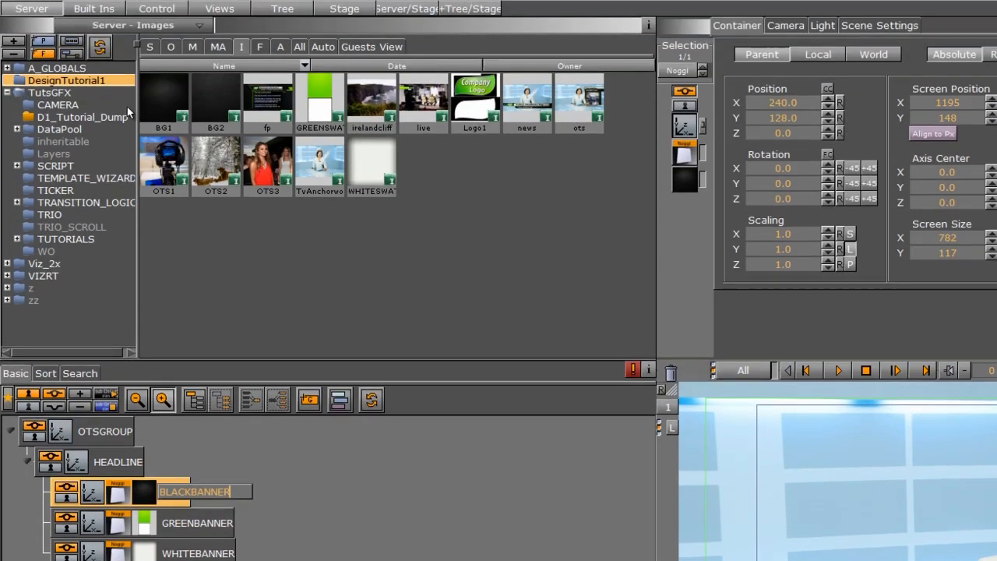
Add a Rectangle geometry under the HEADLINE group and open its plugin settings.
click(93, 9)
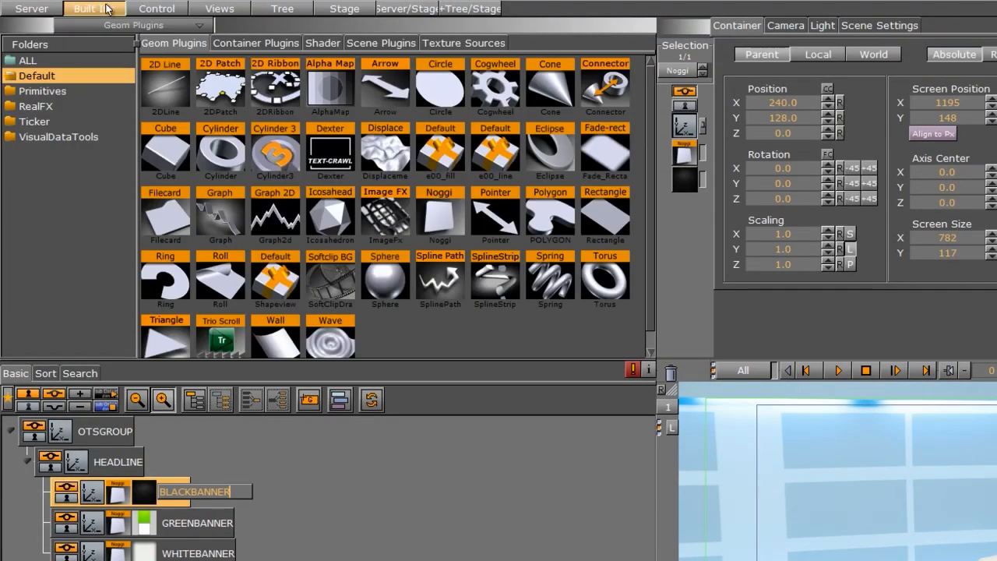
drag(606, 212, 135, 456)
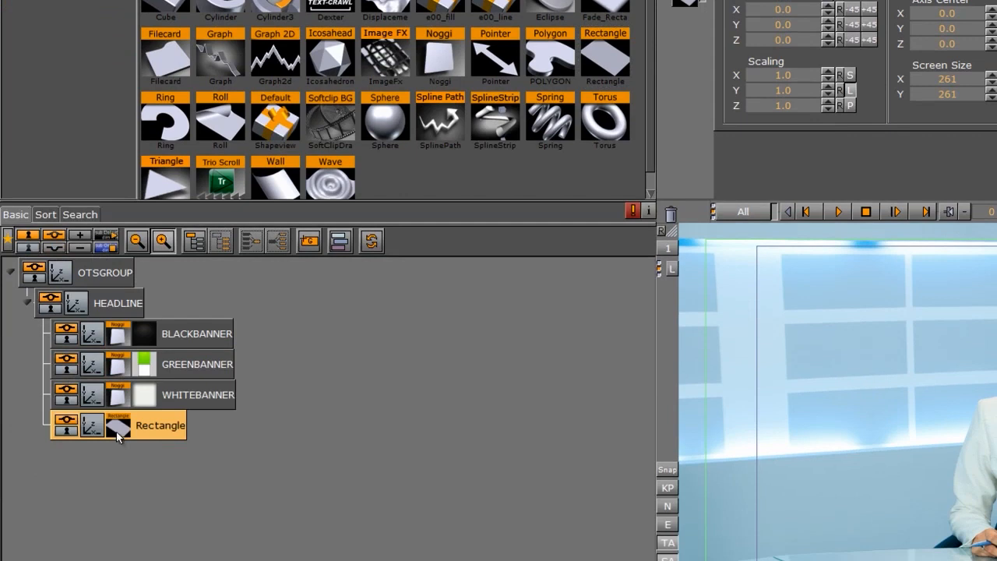
click(117, 427)
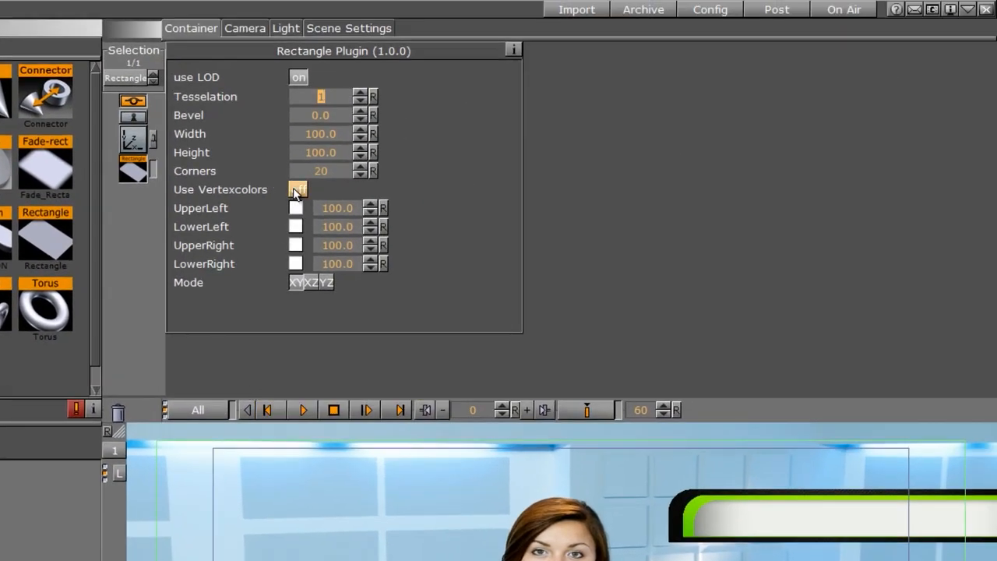
Enable vertex colors and set all four rectangle corners to the green sampled from the banner.
click(296, 191)
click(296, 209)
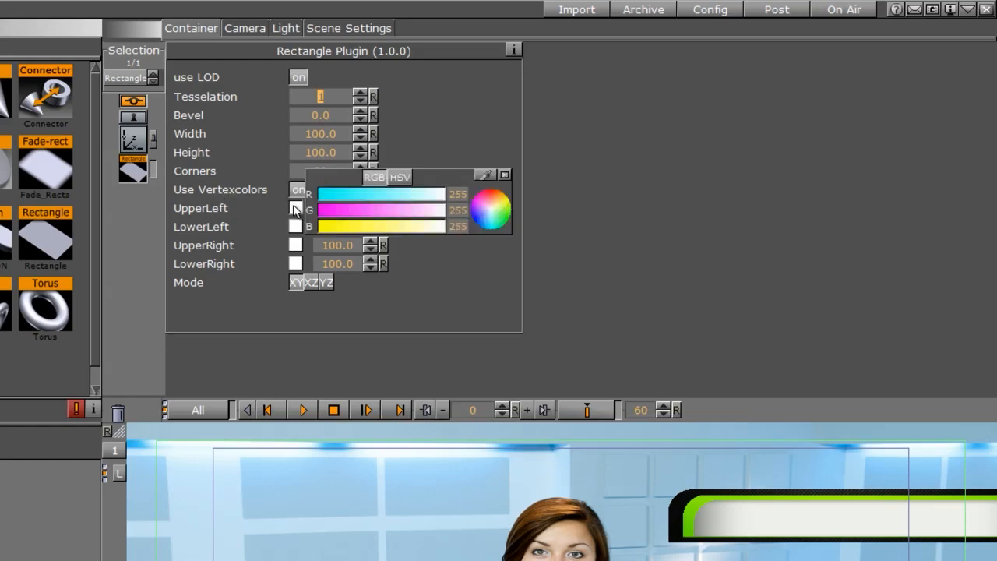
click(484, 174)
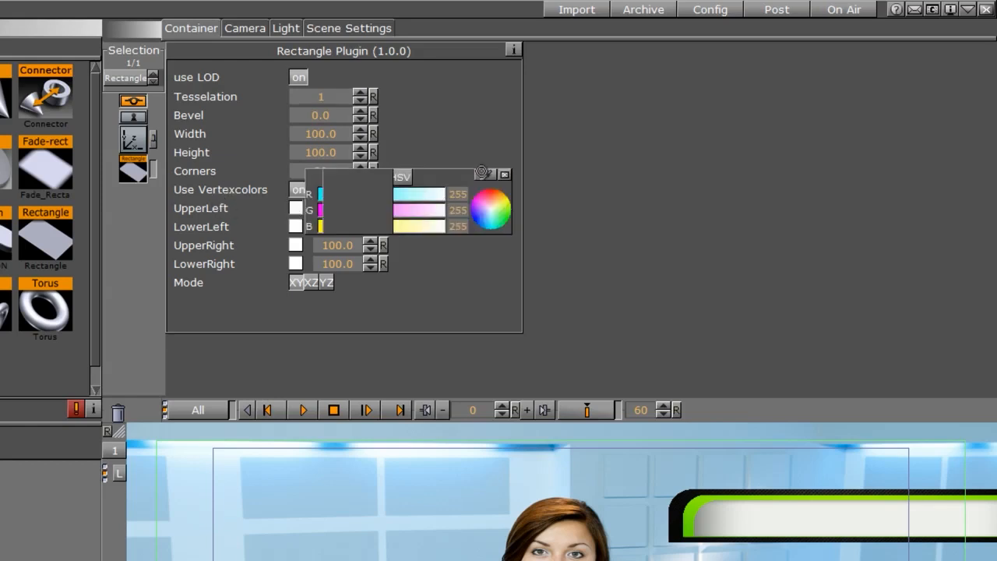
click(690, 513)
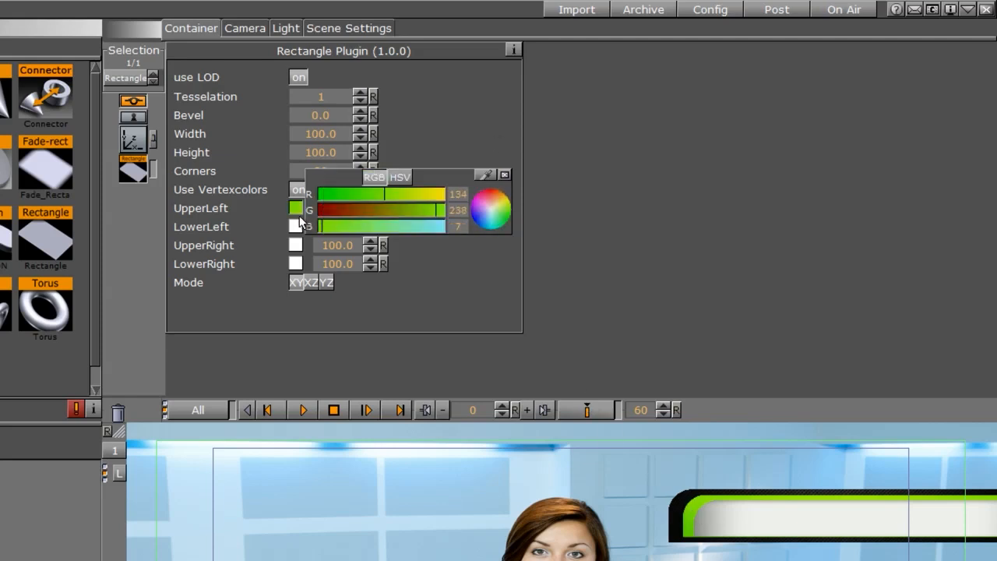
drag(295, 208, 297, 265)
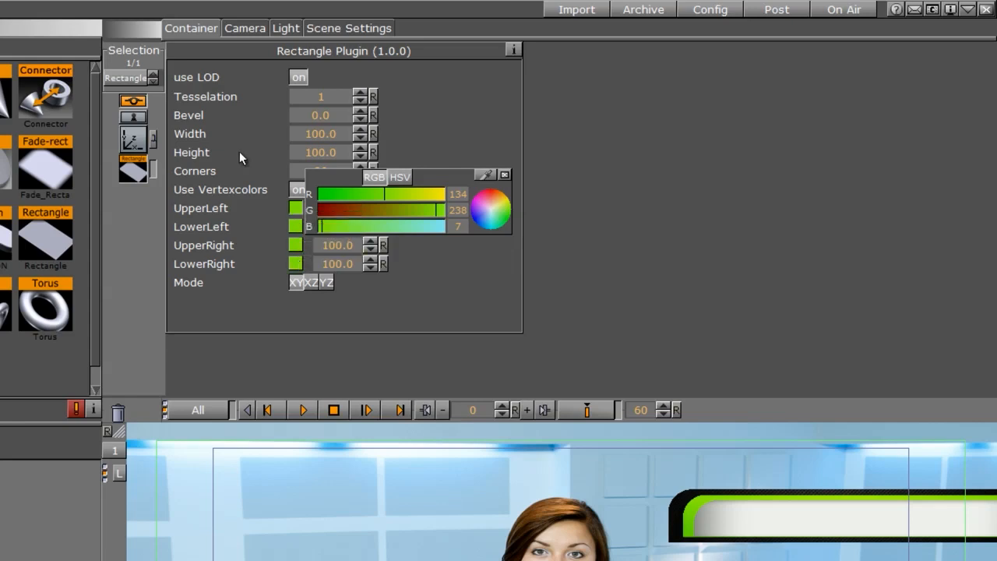
click(505, 175)
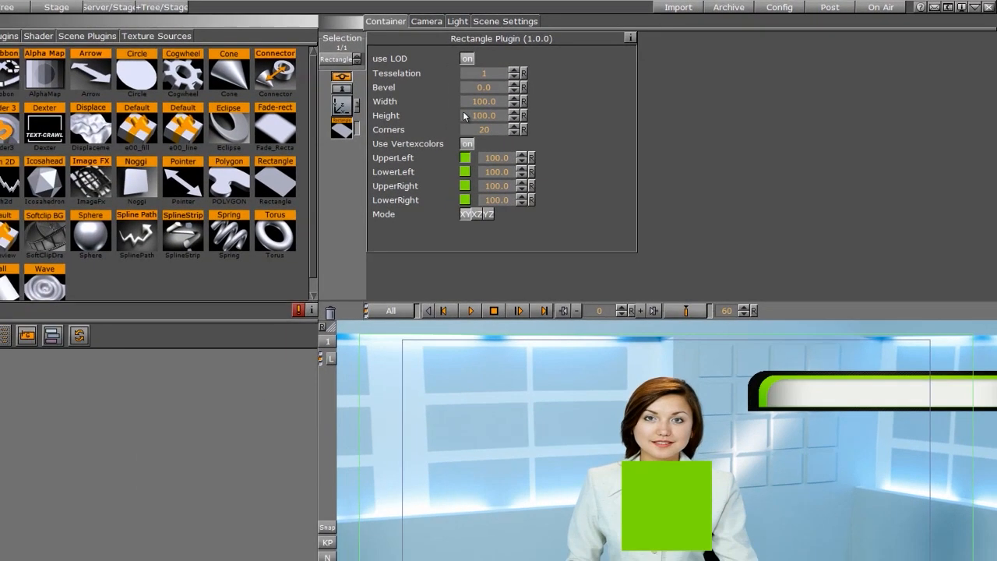
Make the rectangle a thin line, height 2 and width 268, positioned at X 234 and Y 106.
drag(492, 115, 415, 116)
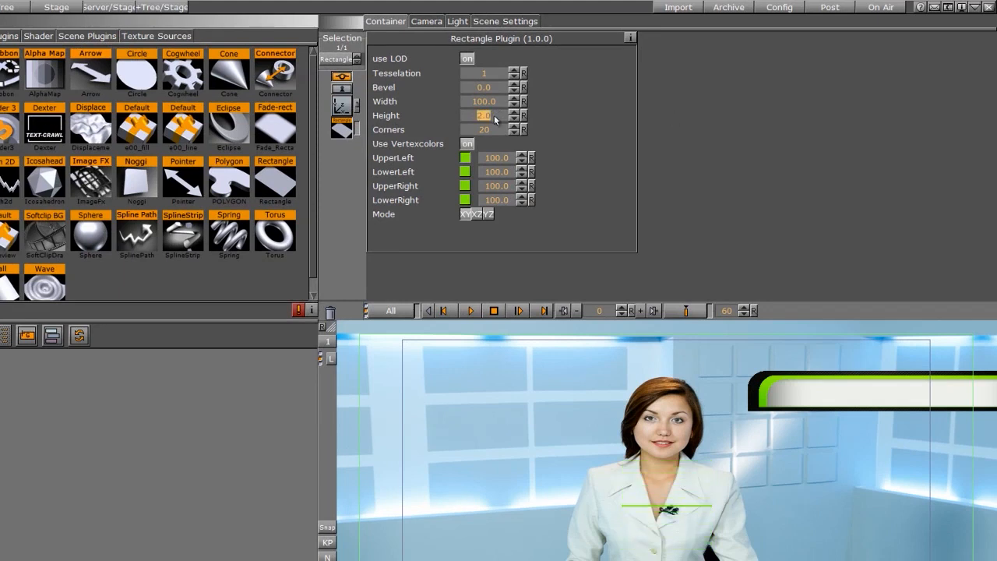
drag(473, 103, 777, 122)
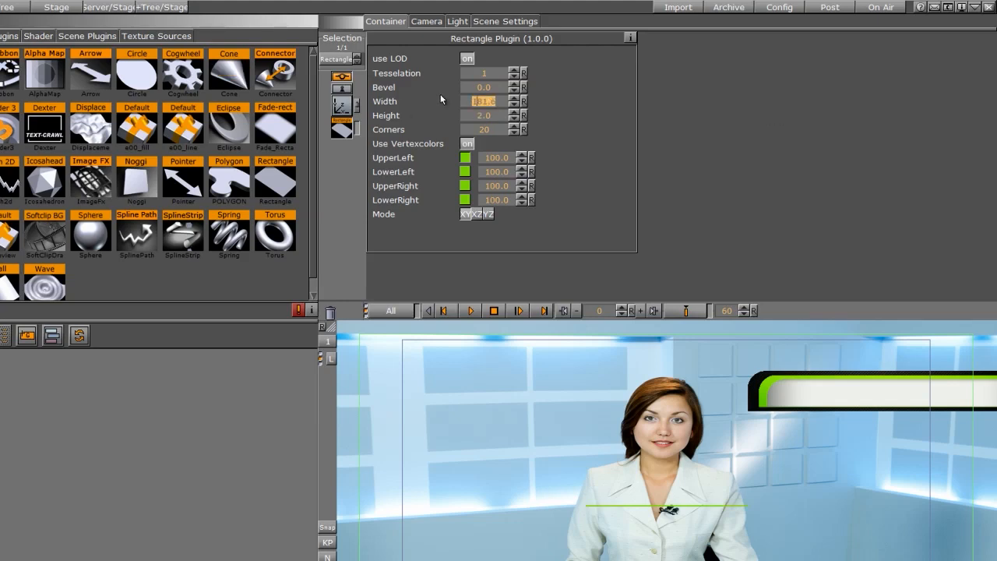
drag(472, 102, 806, 139)
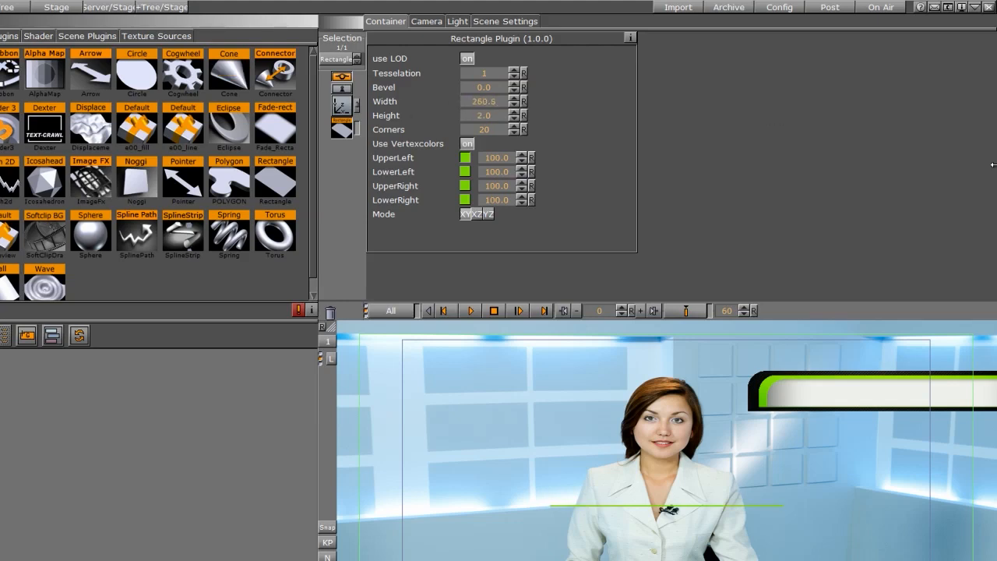
click(341, 106)
drag(424, 99, 482, 88)
drag(414, 86, 558, 100)
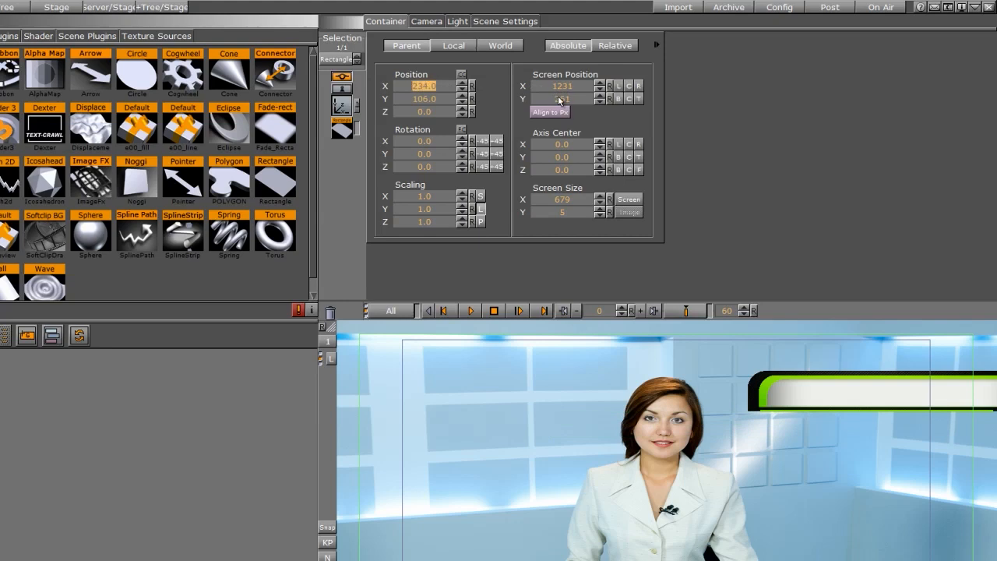
click(351, 131)
drag(487, 101, 512, 95)
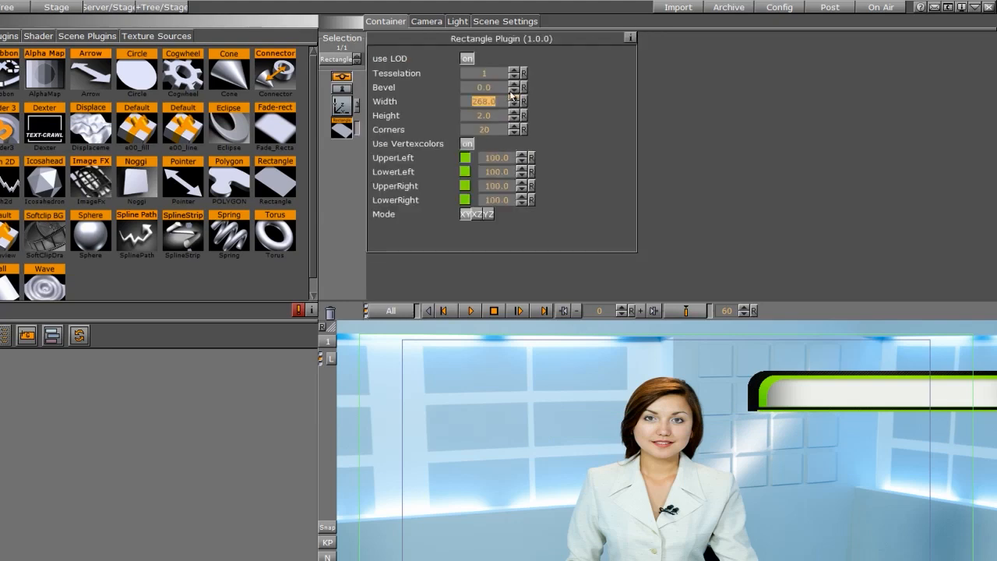
click(347, 109)
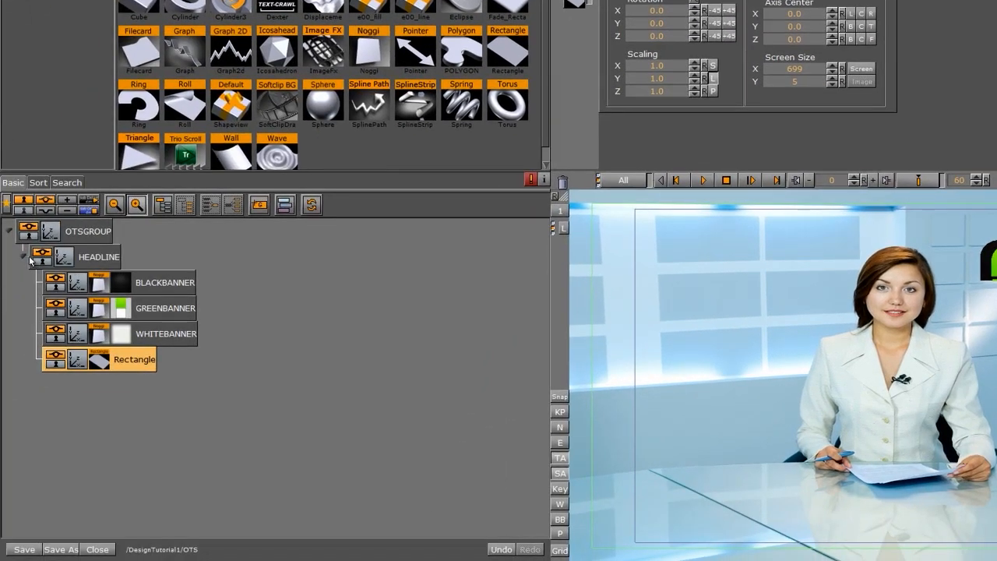
Collapse HEADLINE and add a new group named SUBLINEGROUP under OTSGROUP.
click(23, 257)
drag(272, 207, 95, 286)
double_click(95, 285)
text(SUBLINEGROUP)
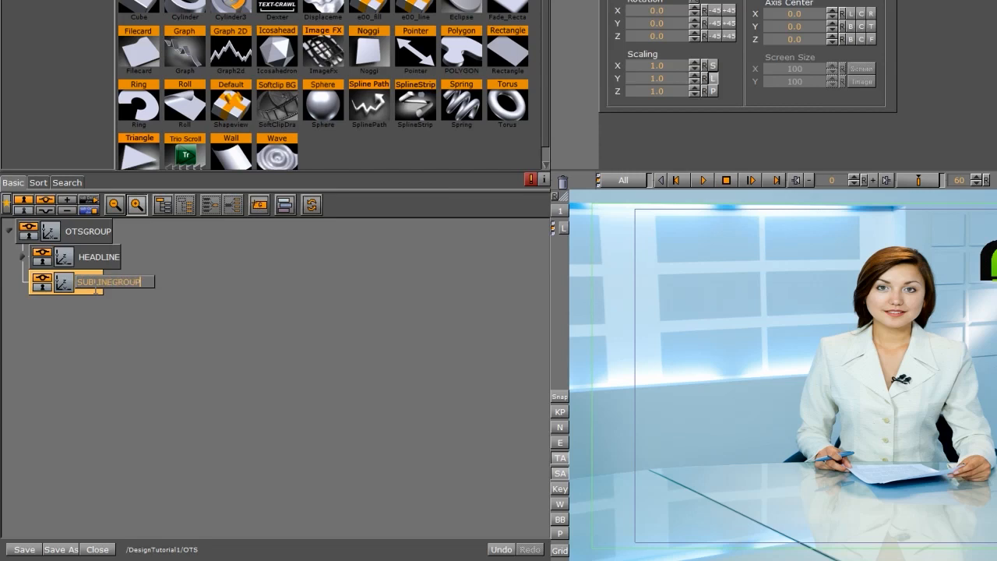
key(Return)
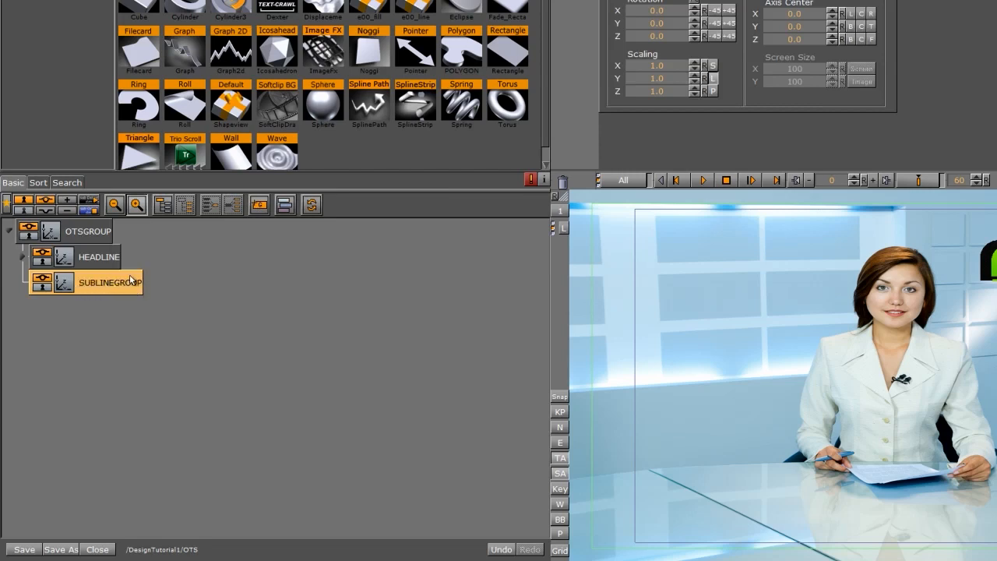
Add a Noggi geometry inside SUBLINEGROUP and open its plugin settings.
drag(366, 67, 167, 288)
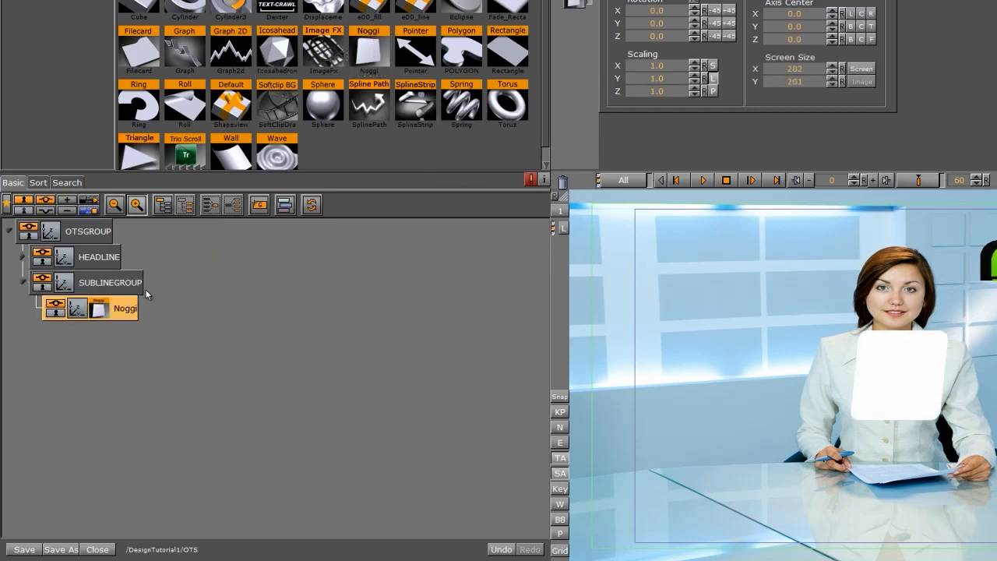
click(98, 311)
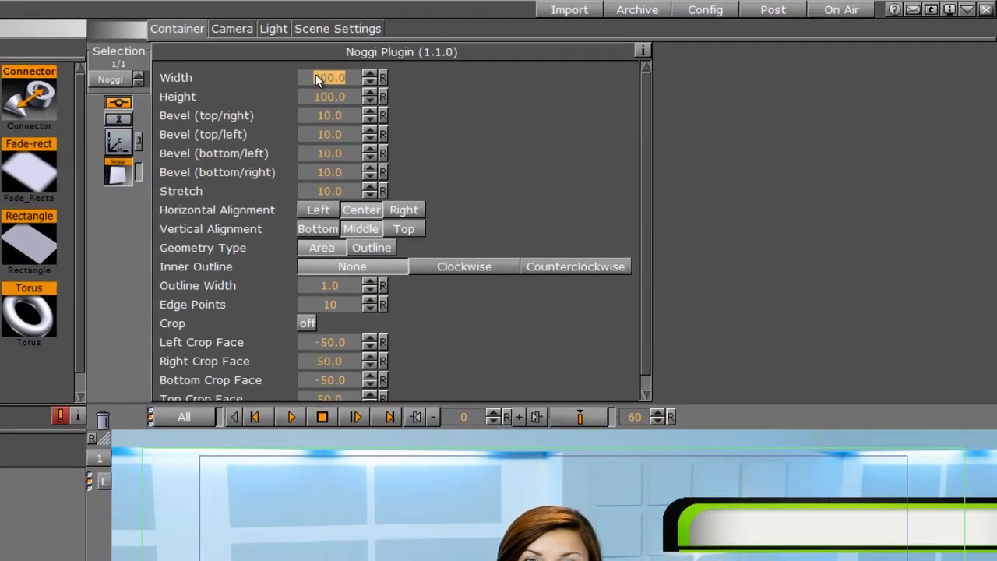
Set the subline Noggi's width to 300 and height to 35.
text(300)
click(328, 100)
text(37.5)
text(35)
key(Return)
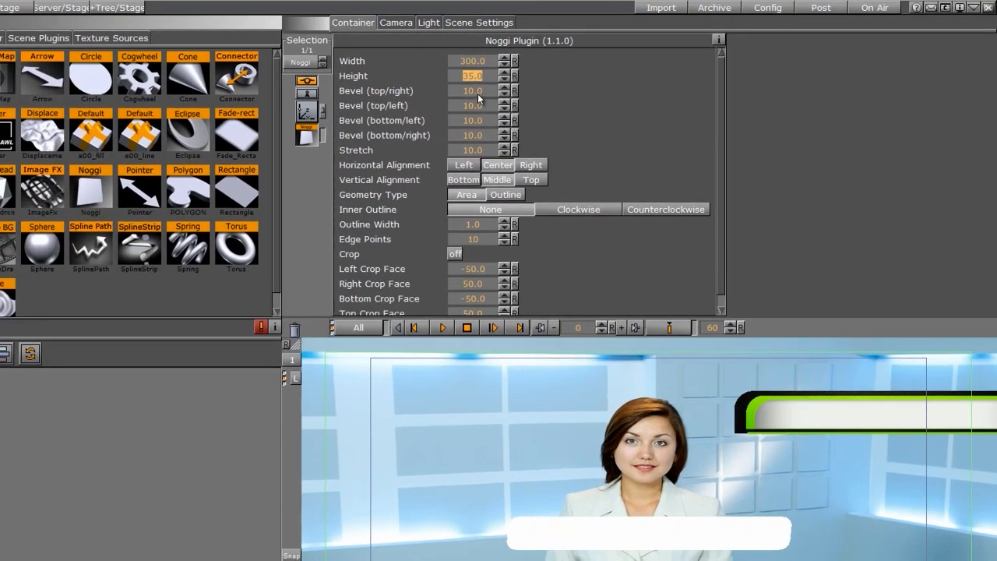
Set all four bevels of the subline Noggi to 0 and its stretch to -20.
click(447, 95)
drag(472, 106, 195, 112)
drag(475, 123, 335, 132)
drag(477, 134, 302, 141)
click(470, 152)
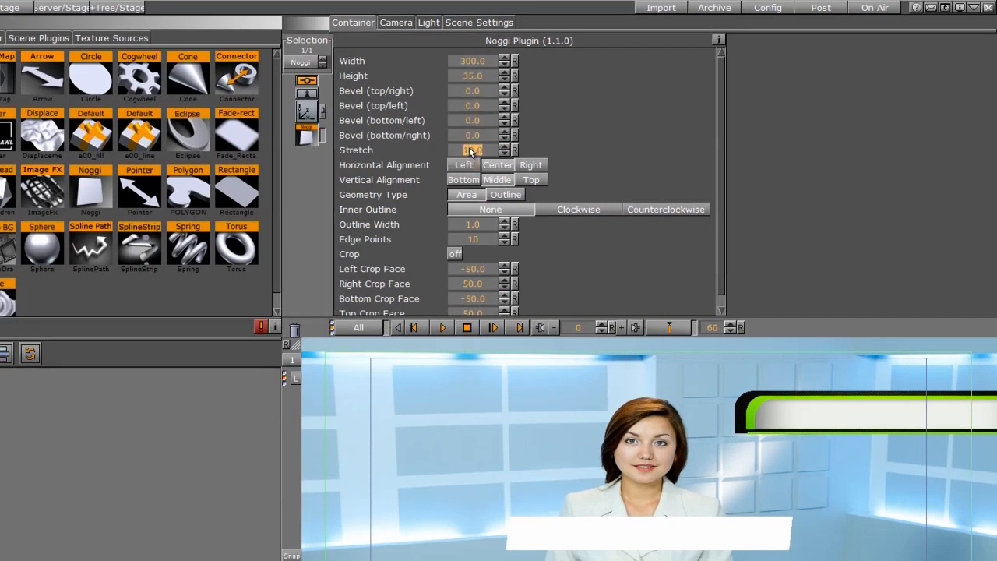
text(-20)
key(Return)
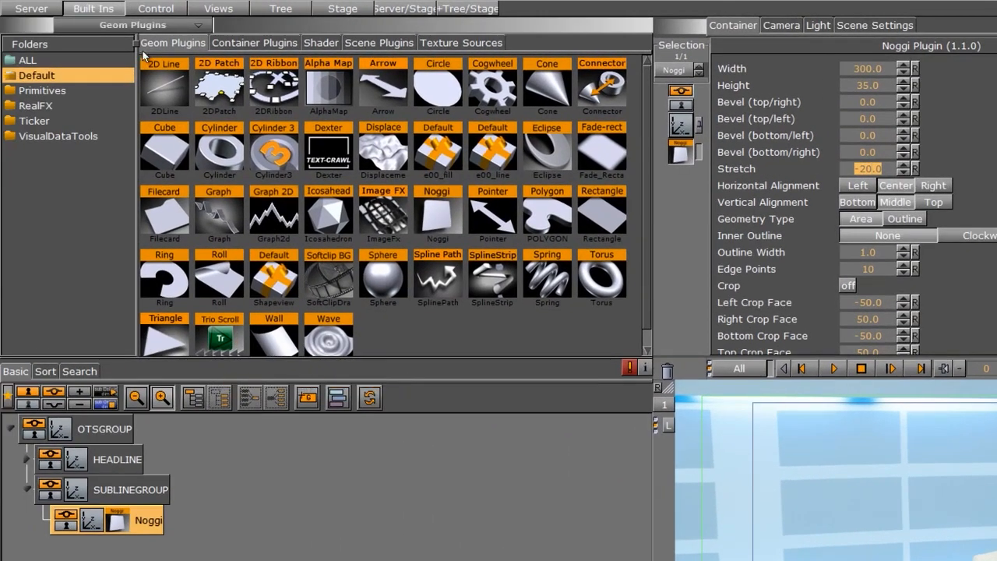
Copy the BLACKBANNER texture from the HEADLINE group onto the subline Noggi.
click(32, 9)
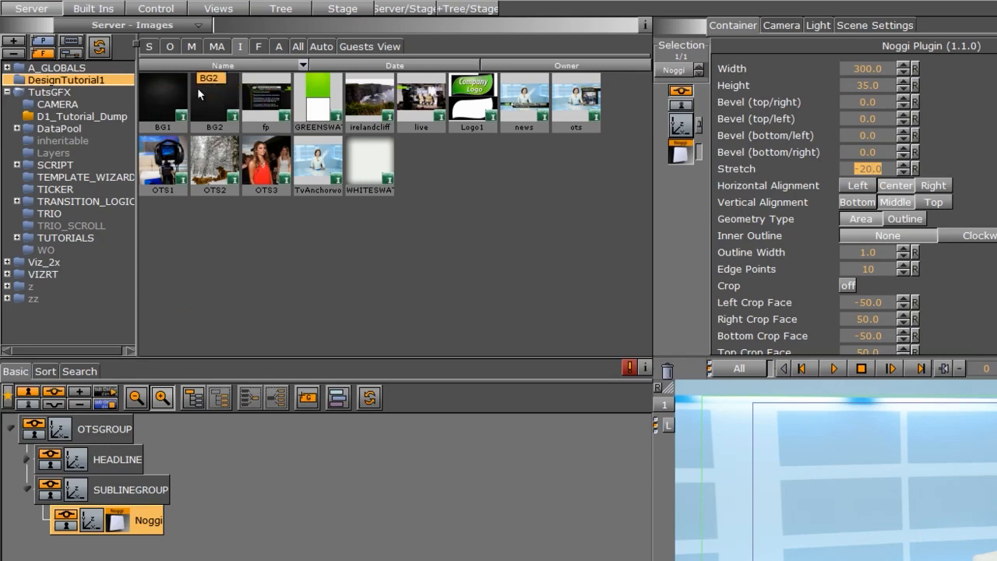
click(27, 460)
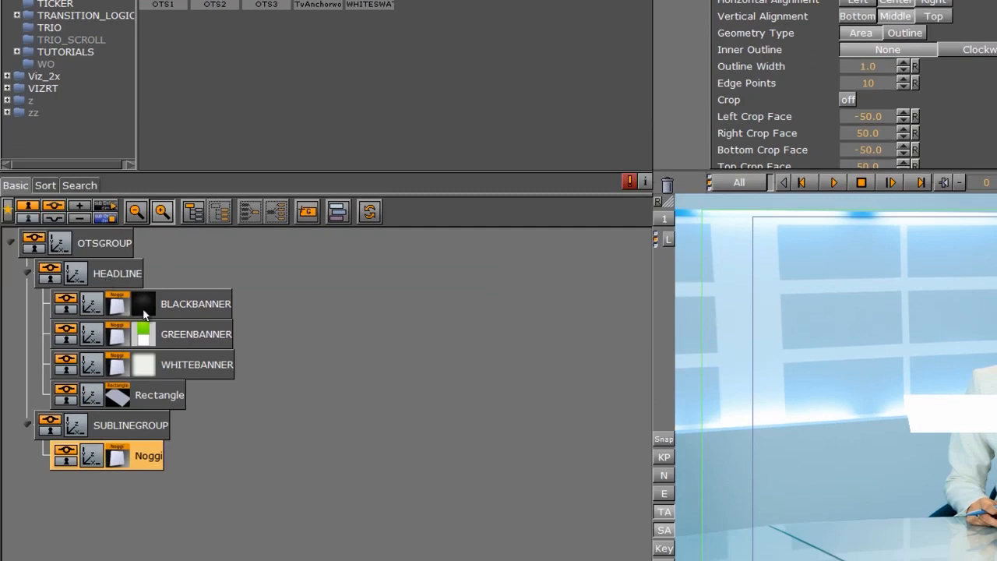
drag(143, 304, 123, 459)
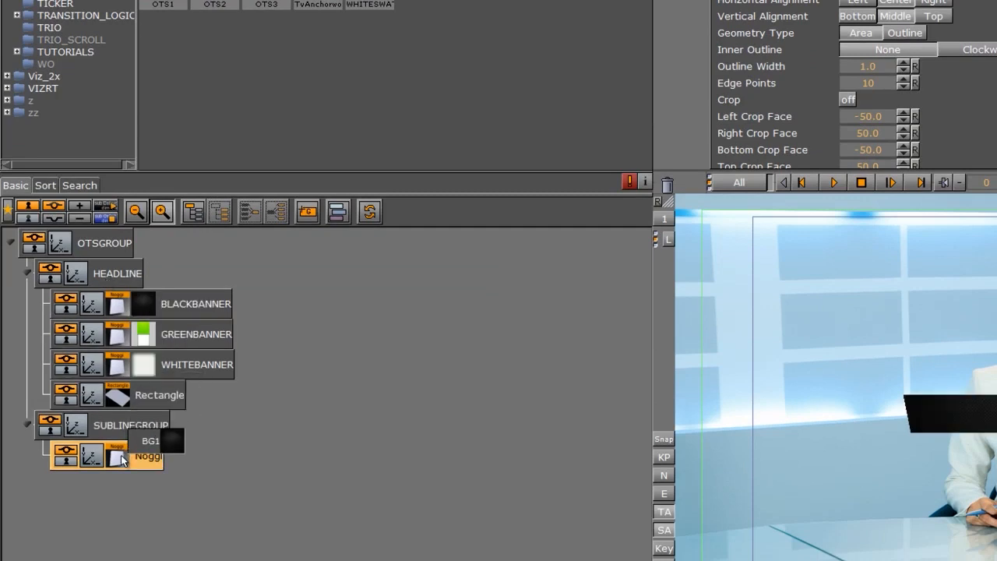
click(25, 269)
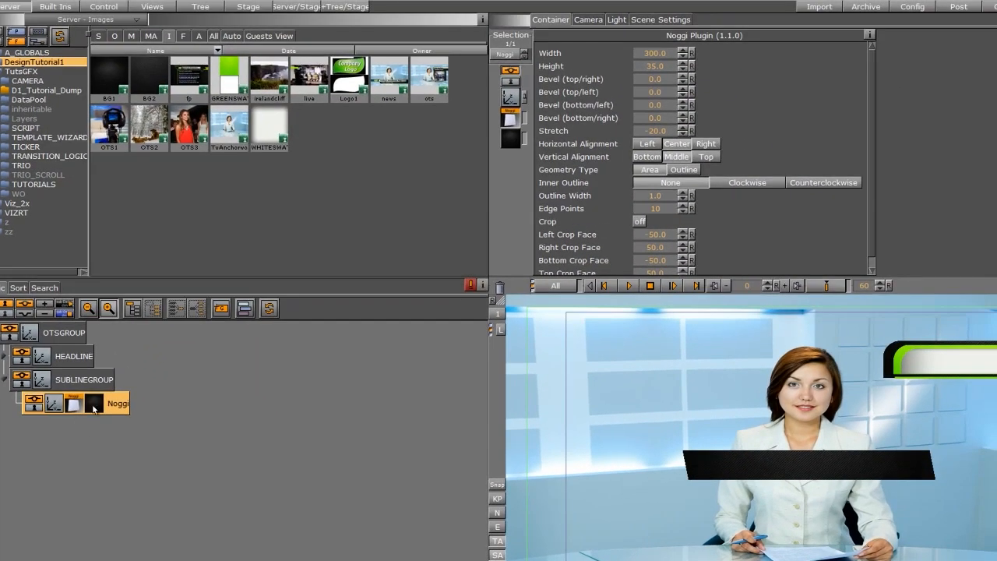
Position the subline Noggi at about X 244 and Y 87.
click(54, 404)
drag(583, 93, 628, 77)
drag(444, 91, 588, 93)
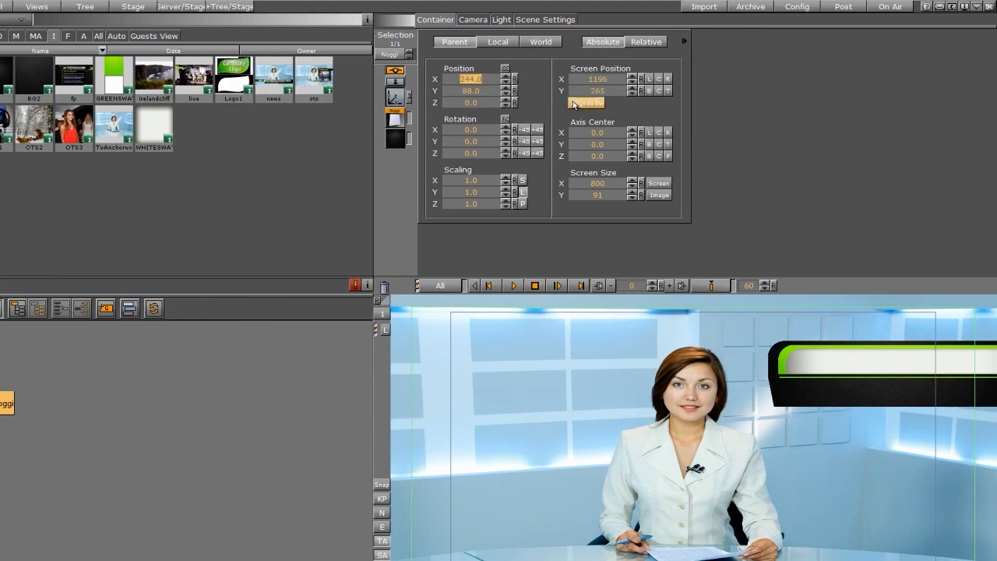
click(504, 95)
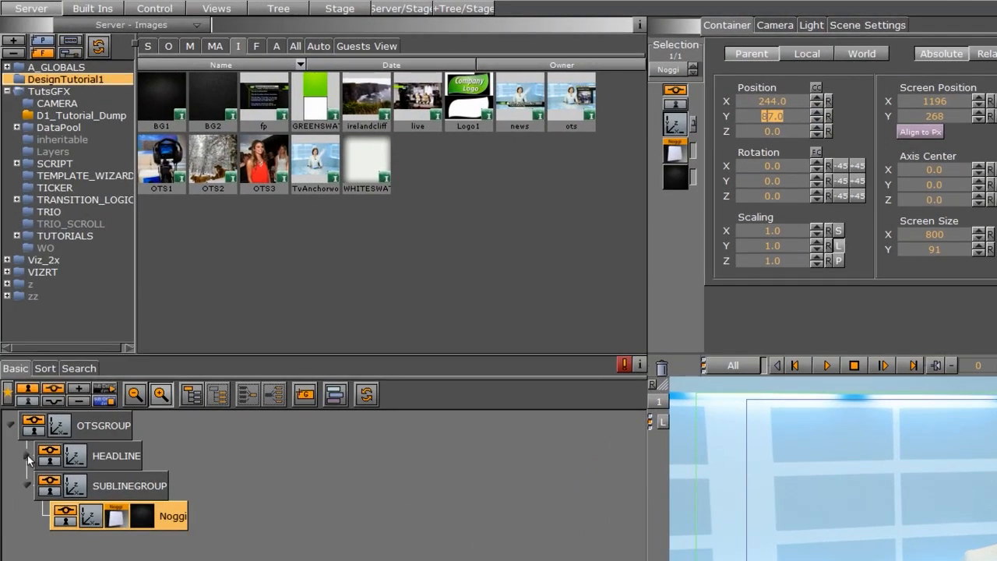
Copy the green line Rectangle from HEADLINE into SUBLINEGROUP and move it to Y 71.
click(27, 458)
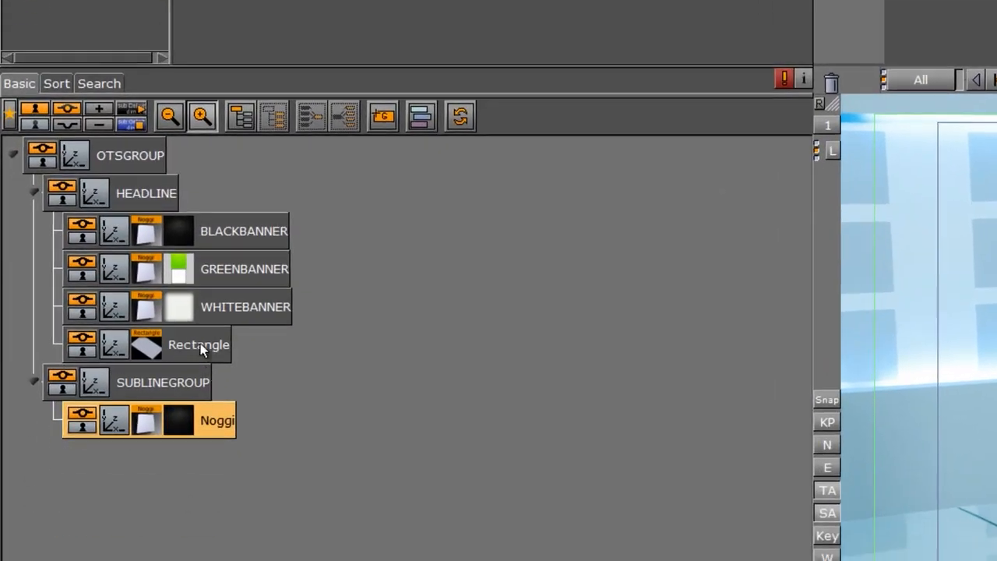
drag(164, 560, 219, 560)
drag(275, 407, 158, 493)
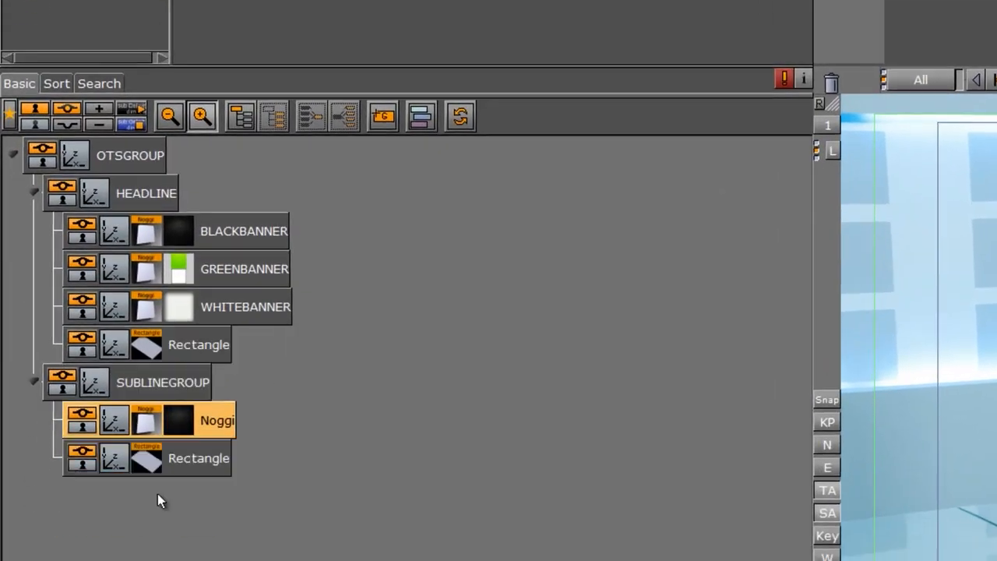
click(115, 458)
drag(313, 120, 278, 135)
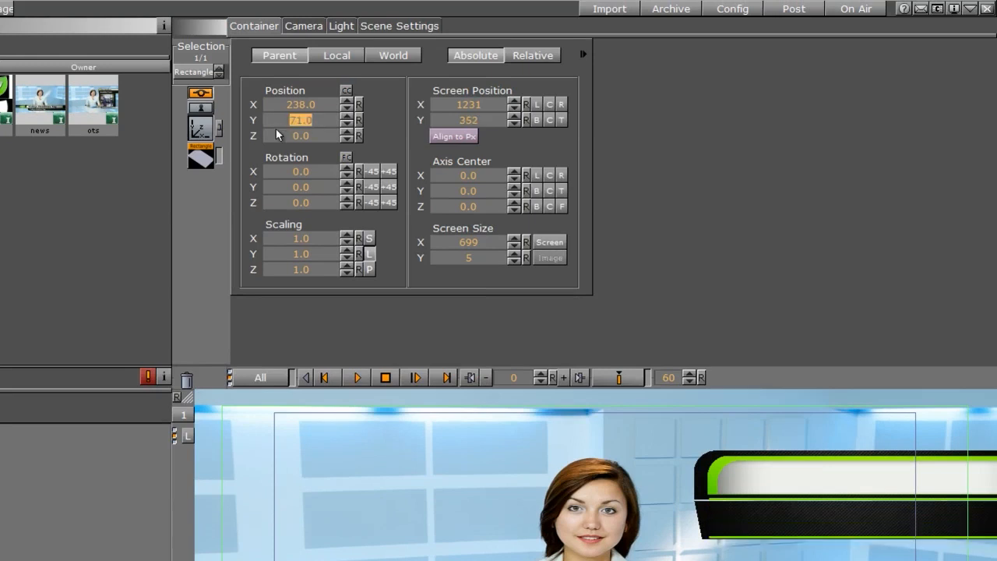
drag(320, 104, 317, 106)
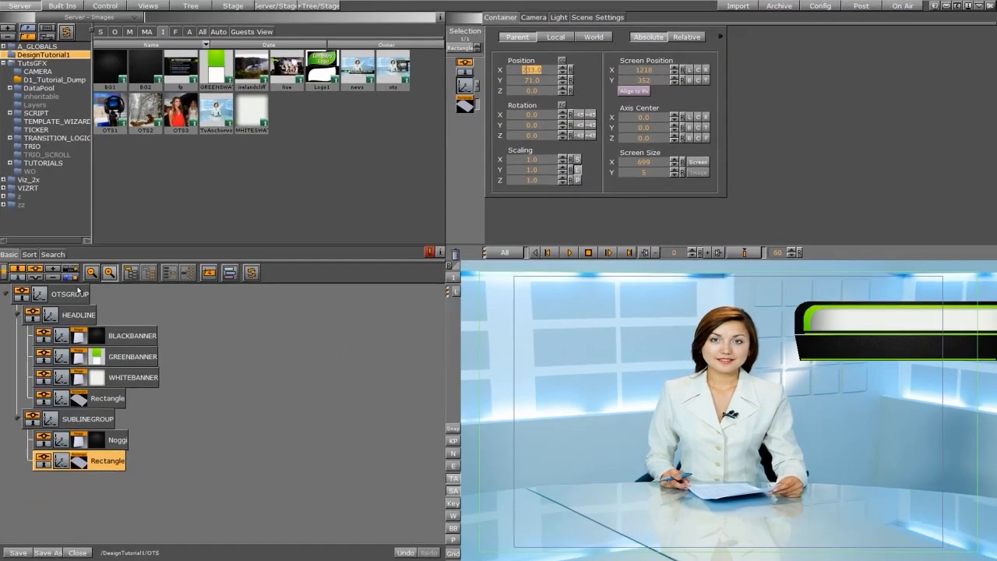
Collapse the groups and add a new group named PICBOX under OTSGROUP.
click(18, 319)
click(19, 335)
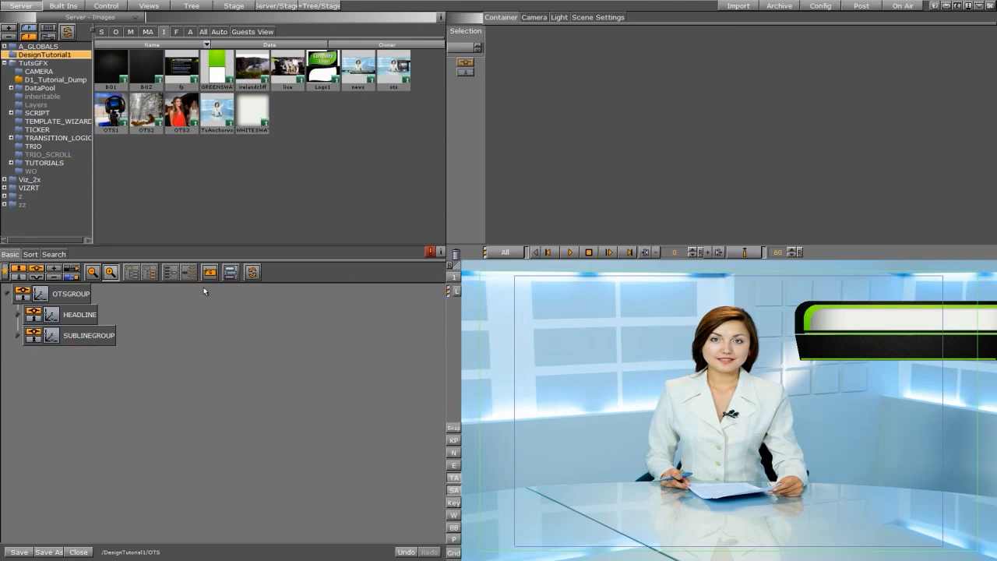
drag(209, 271, 87, 361)
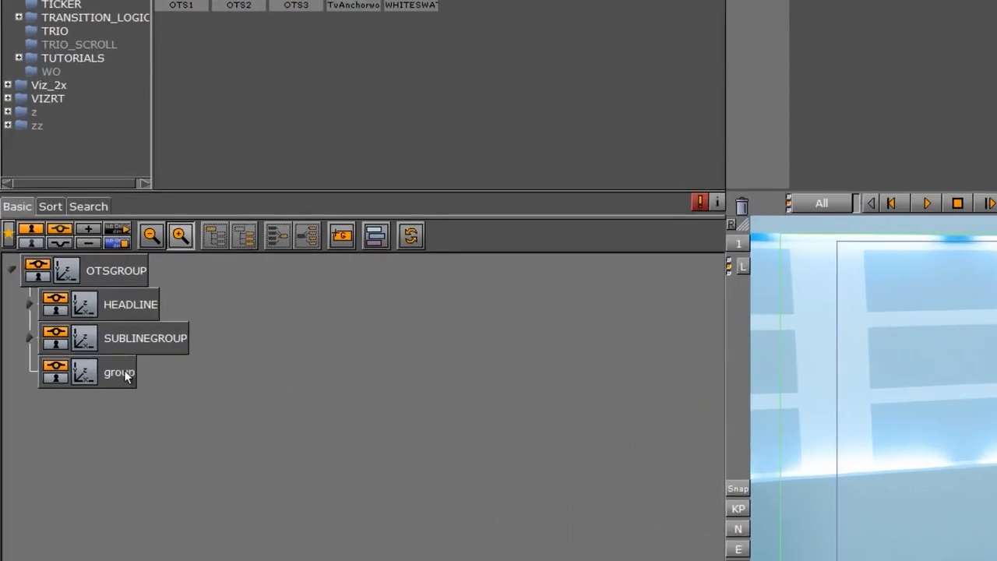
double_click(77, 356)
text(PIC)
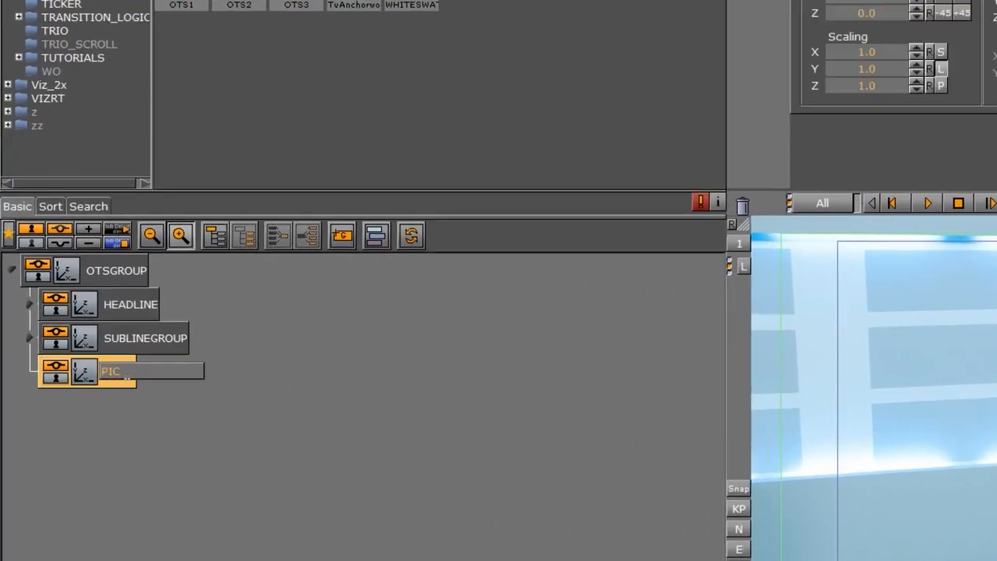
text(BOX)
key(Return)
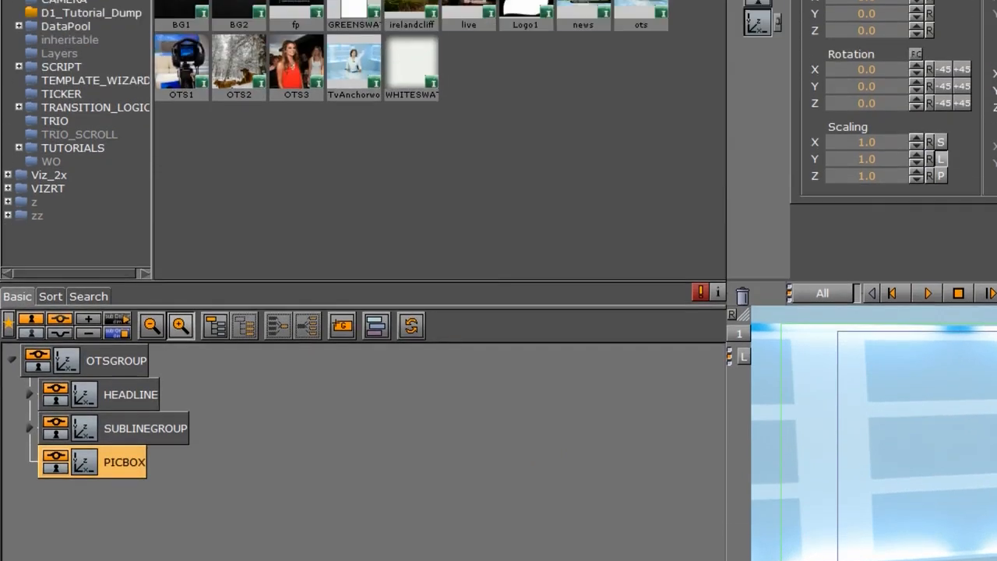
Add a Noggi geometry inside the PICBOX group.
click(105, 7)
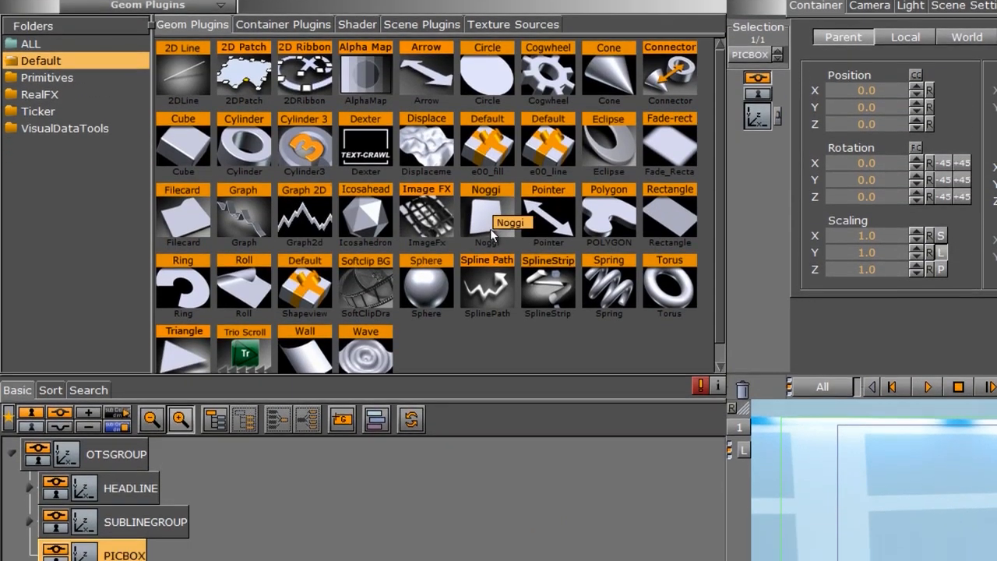
drag(490, 228, 191, 375)
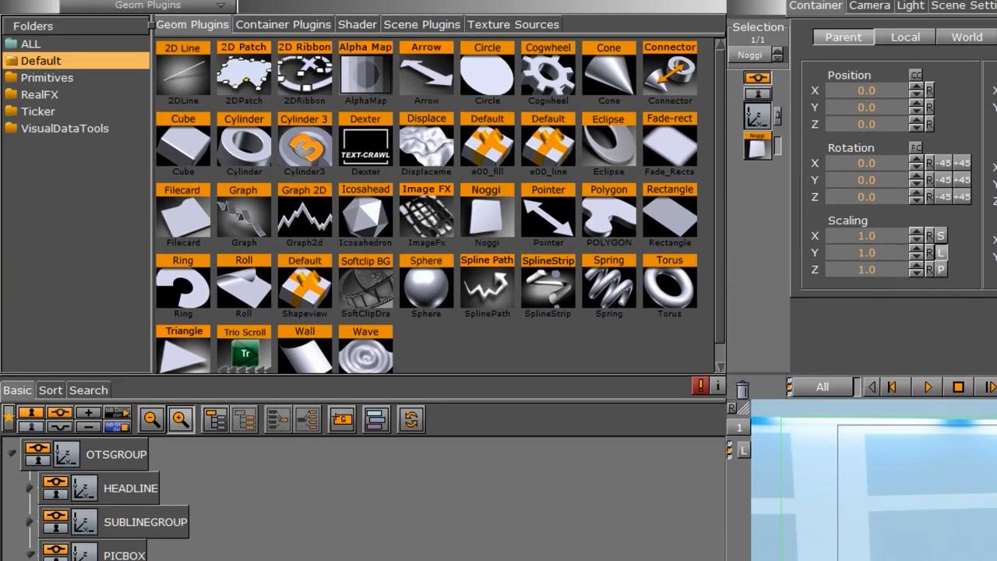
Apply the BG1 image as the PICBOX Noggi's texture and set its mapping to Vertex.
click(35, 10)
click(265, 53)
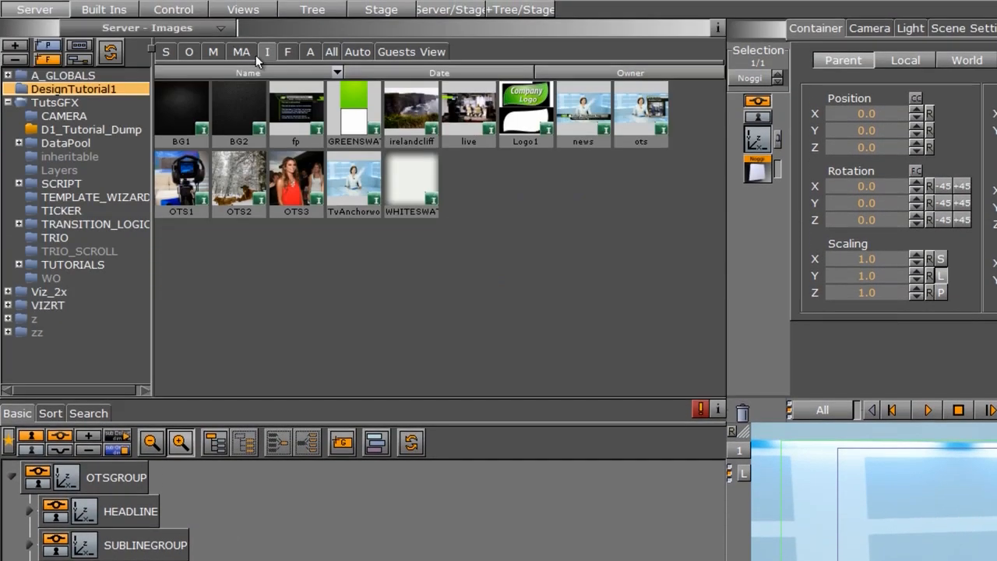
drag(181, 109, 141, 391)
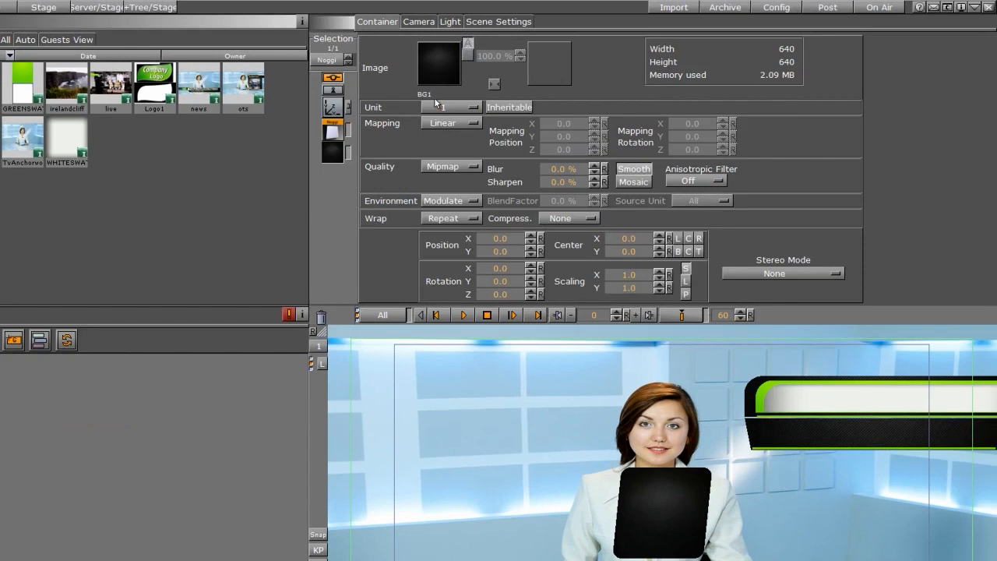
click(444, 125)
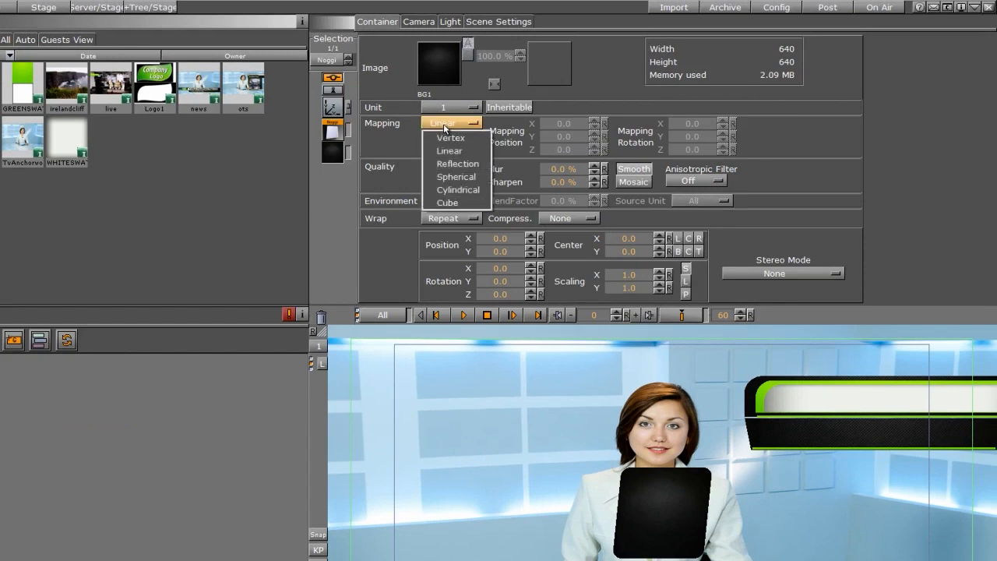
click(452, 139)
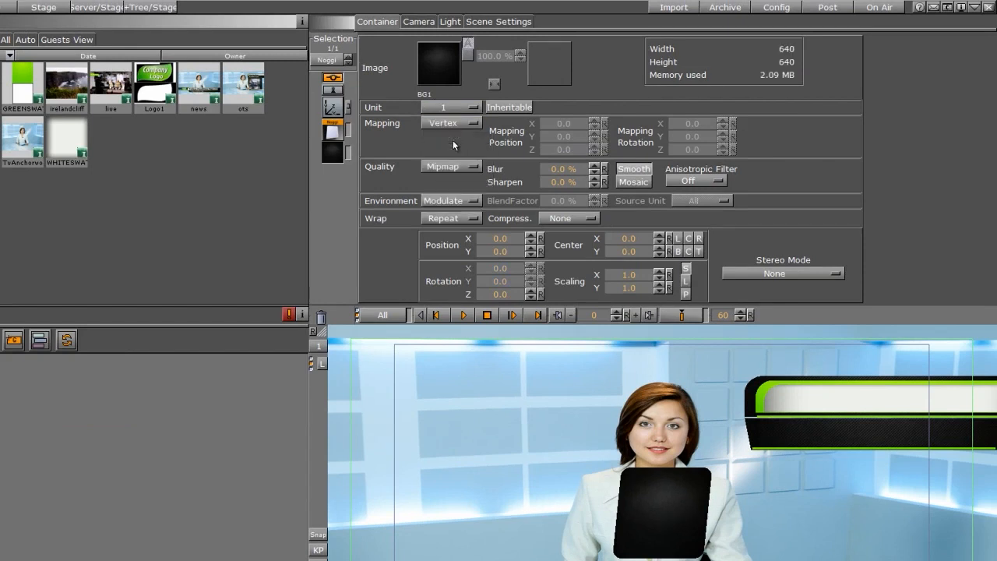
Set the PICBOX Noggi's width to 300 and height to 175.
click(333, 137)
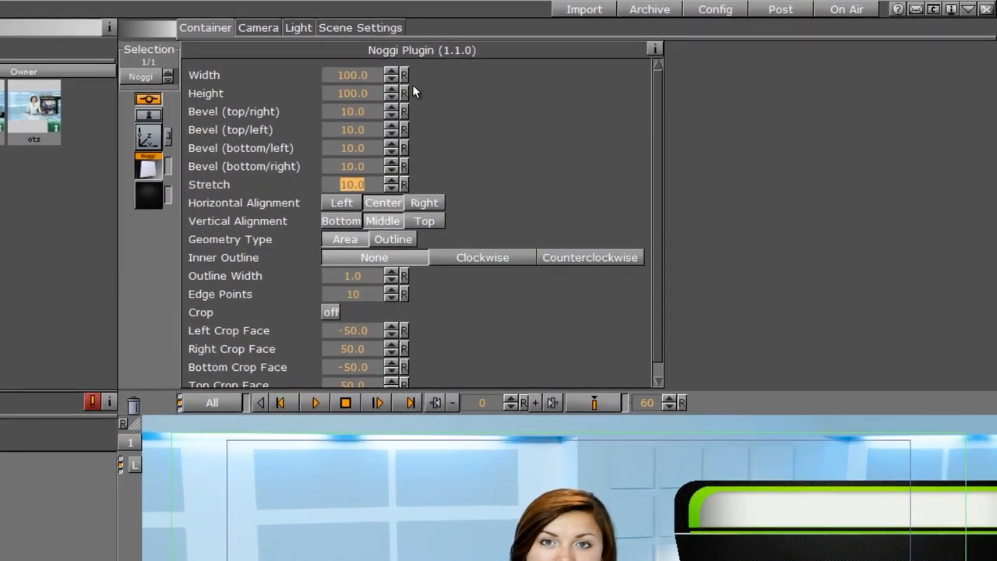
drag(480, 57, 537, 57)
click(349, 76)
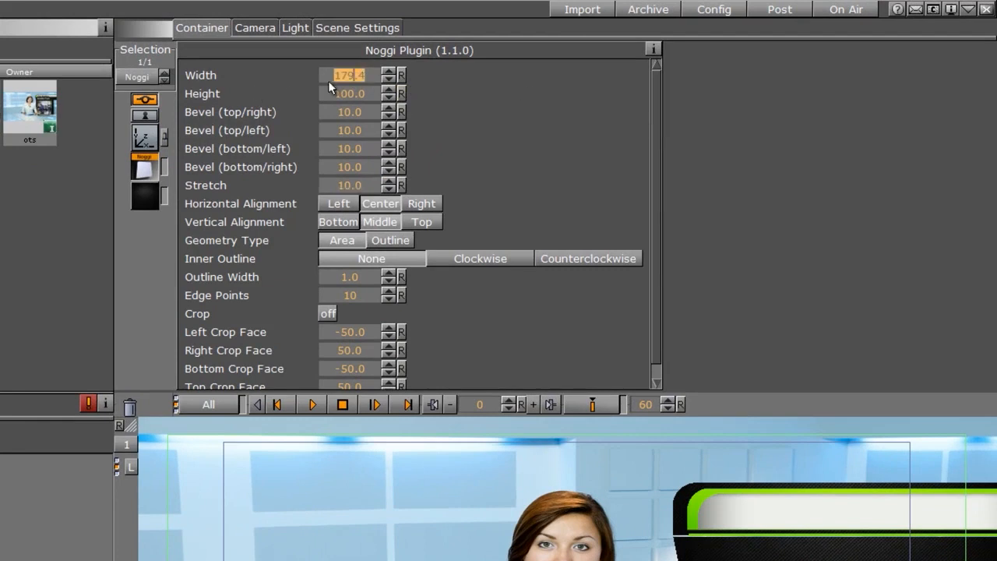
text(300)
key(Return)
drag(339, 96, 604, 141)
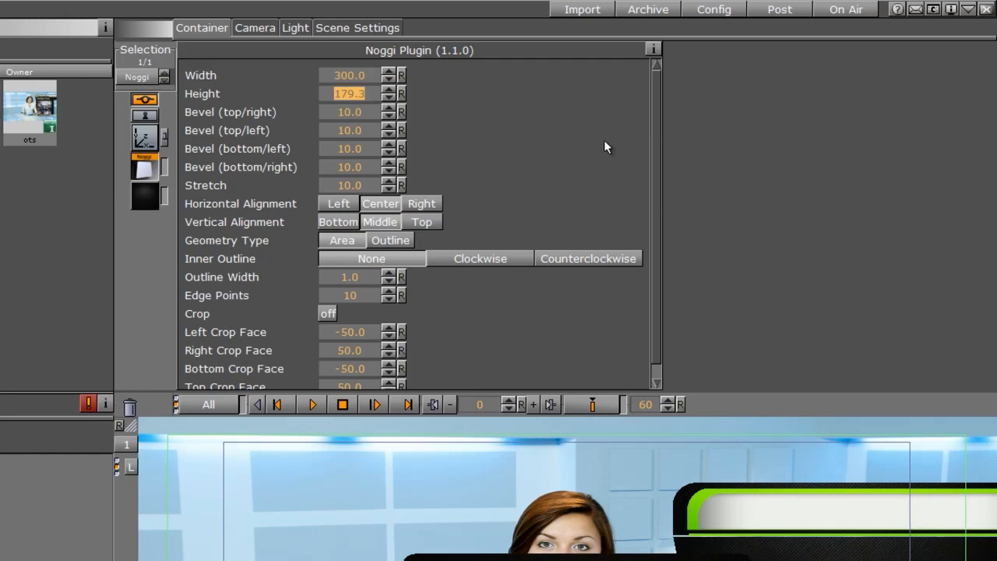
text(175)
key(Return)
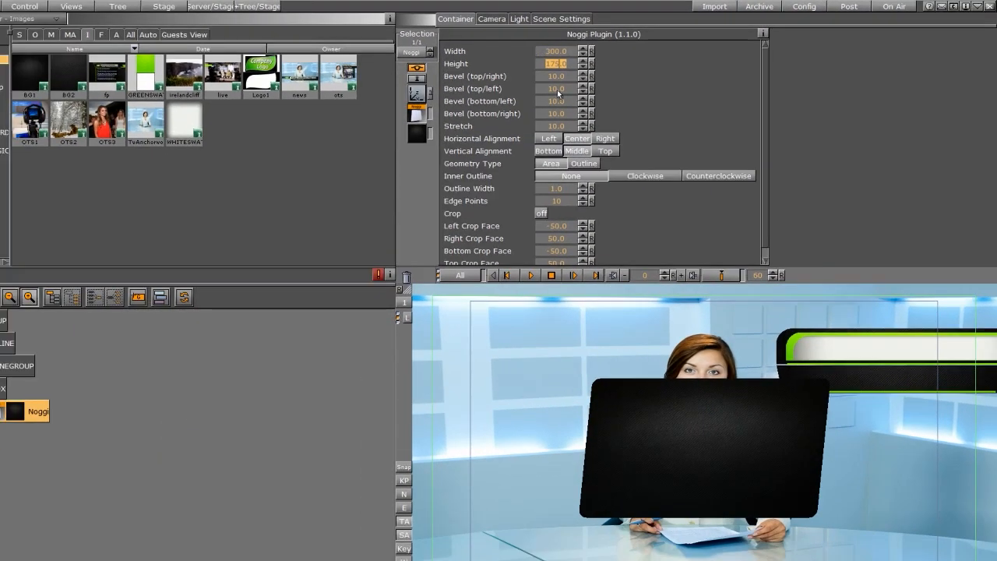
Set the top-right bevel to 0.4, the other three bevels to 0 and stretch to -20.
key(Tab)
text(0.4)
key(Tab)
key(Tab)
key(Tab)
text(0)
click(556, 127)
text(-20)
key(Return)
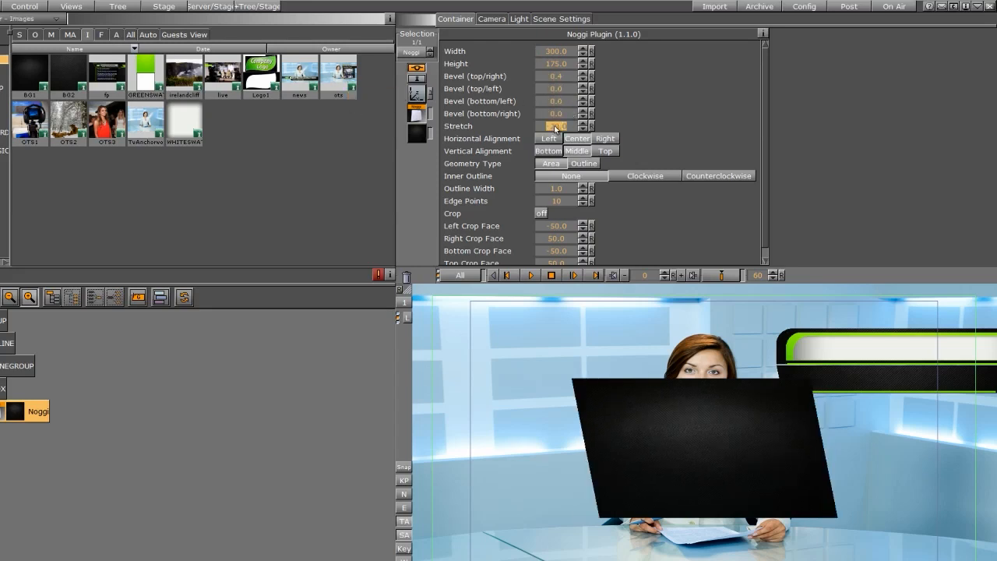
Position the PICBOX Noggi at X 265 and Y -20.
click(417, 93)
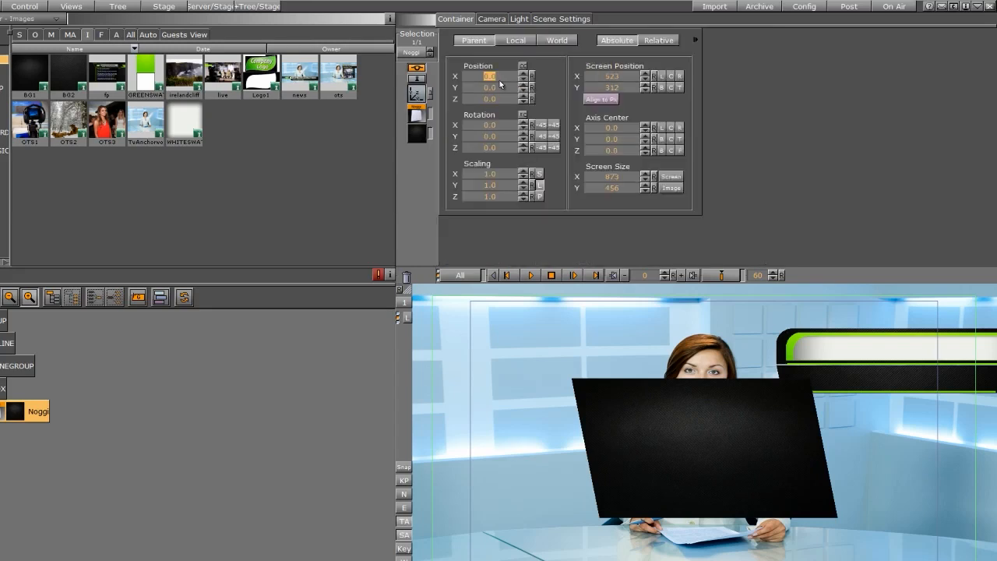
mouse_move(495, 87)
mouse_down()
mouse_move(481, 90)
mouse_move(493, 74)
mouse_up()
drag(600, 72, 630, 72)
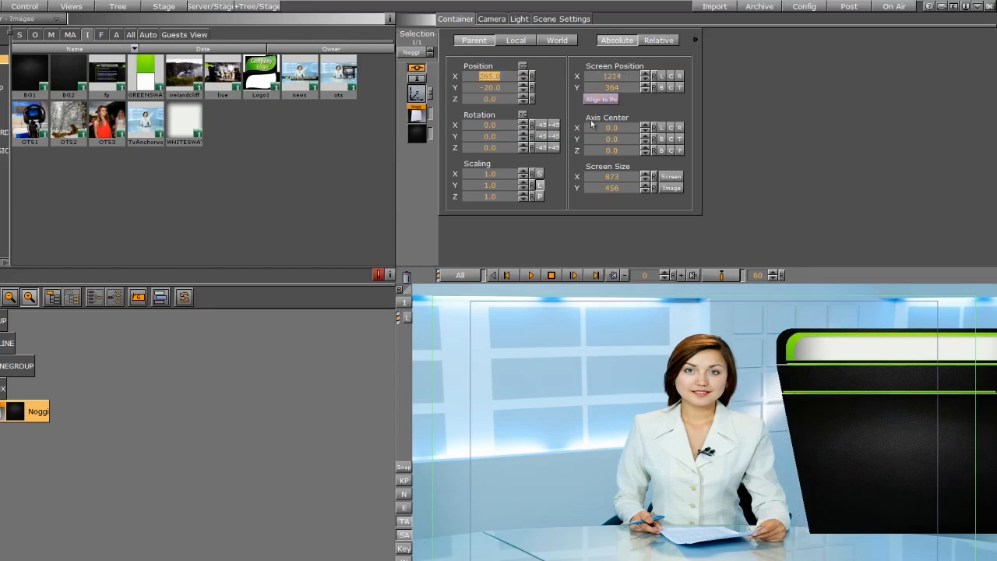
Turn on cropping for the PICBOX Noggi and set the left crop face to about -166 and right to about 102.
click(421, 116)
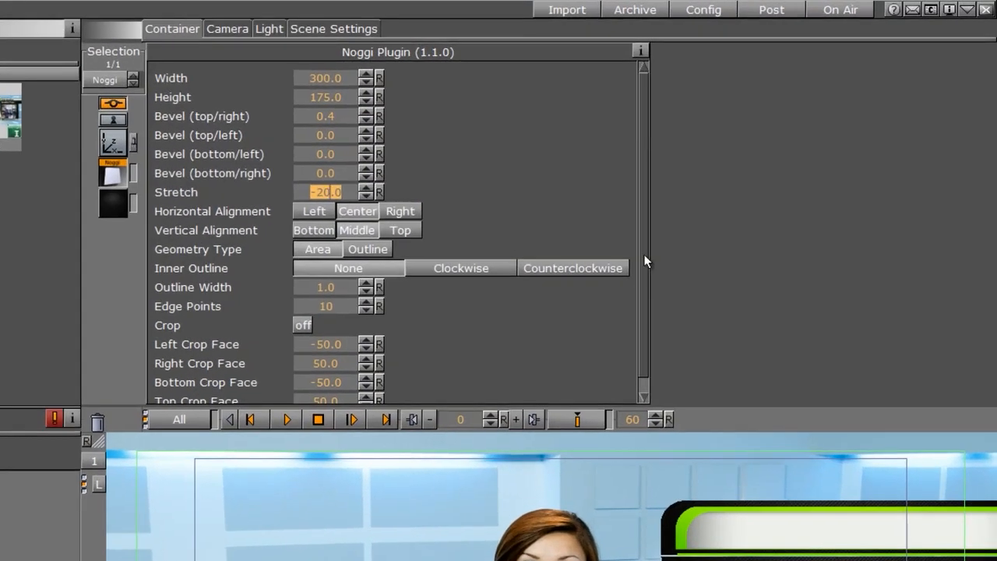
drag(748, 180, 748, 192)
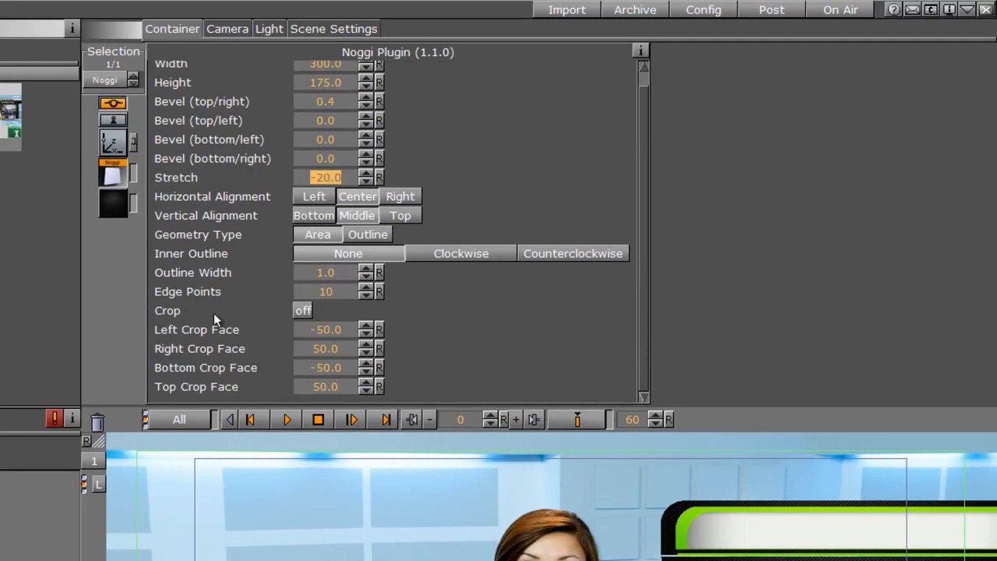
click(302, 310)
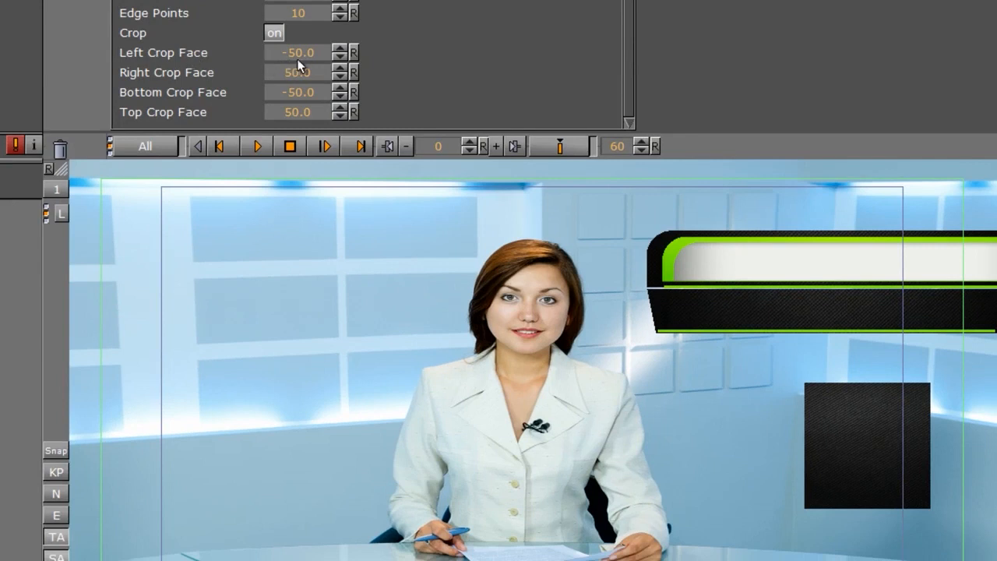
drag(318, 53, 753, 87)
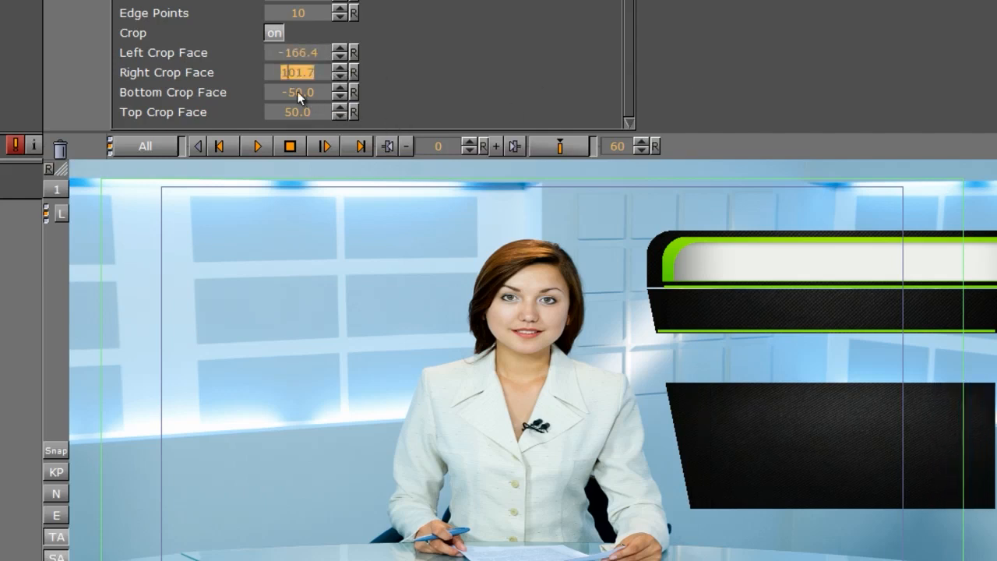
Set the PICBOX Noggi's bottom crop face to about -118, top to about 89 and left to about -143.
drag(286, 92, 312, 89)
drag(265, 113, 633, 95)
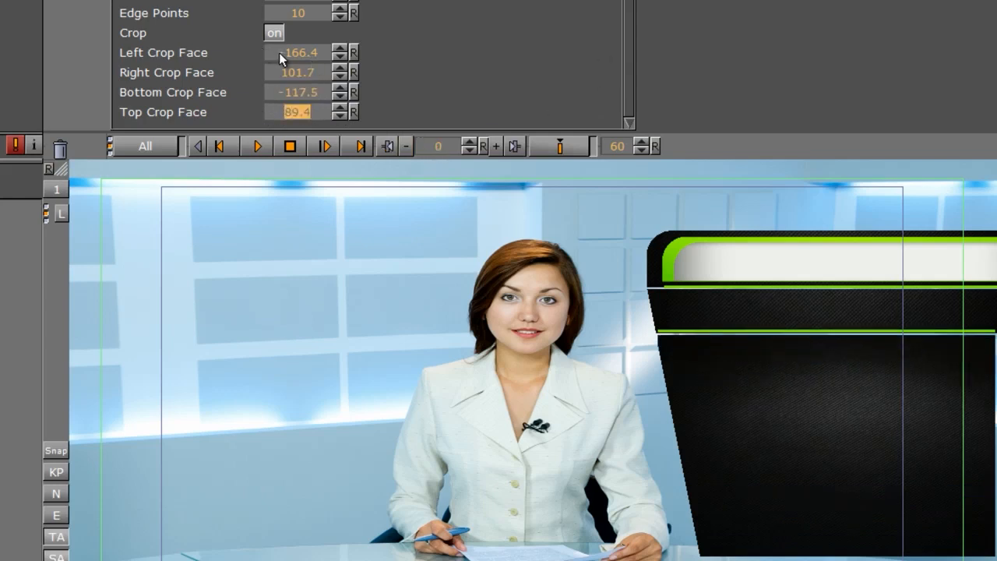
drag(279, 52, 485, 49)
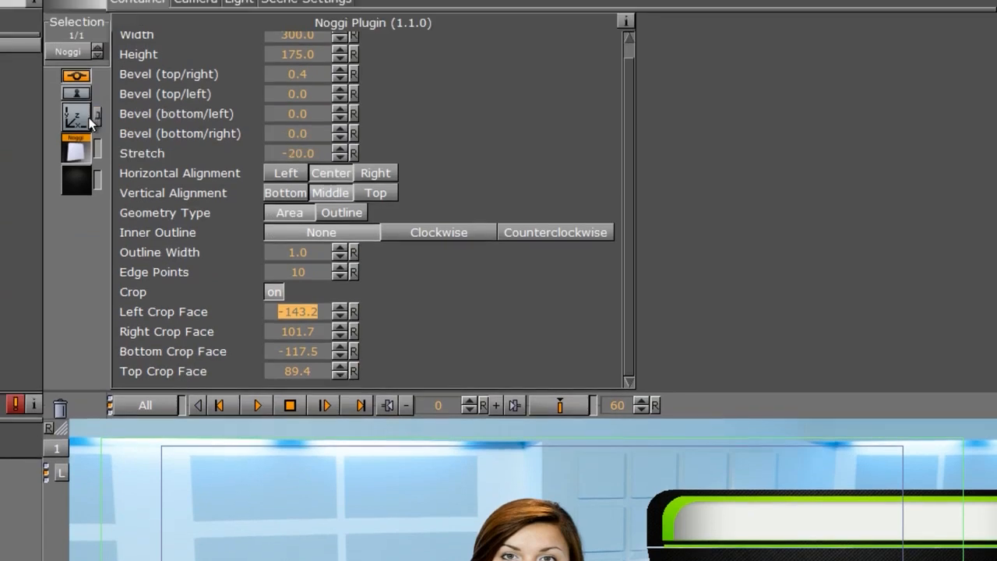
Set the PICBOX Noggi's X position to about 202 and its right crop face to about 128.
click(86, 118)
drag(204, 118, 188, 121)
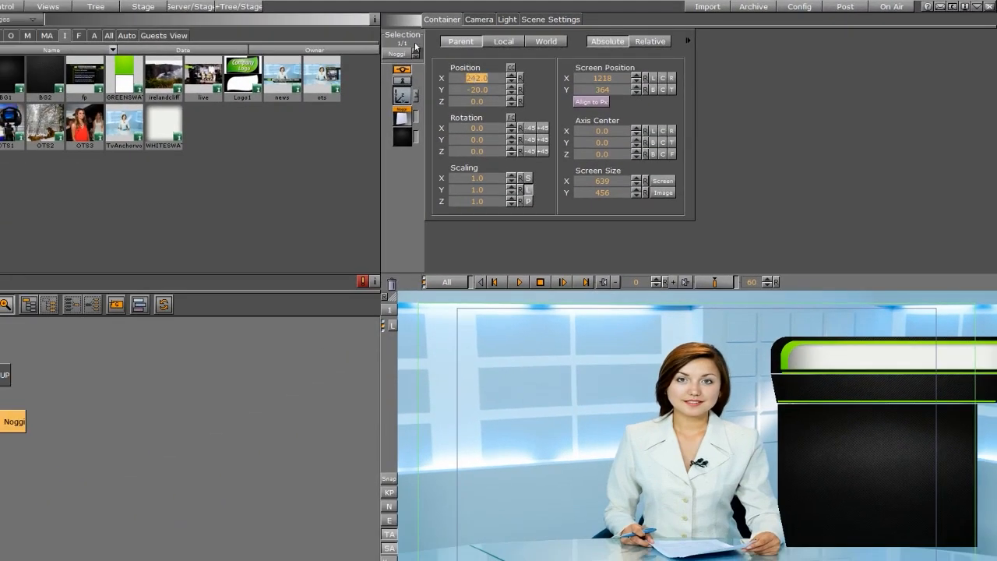
click(403, 118)
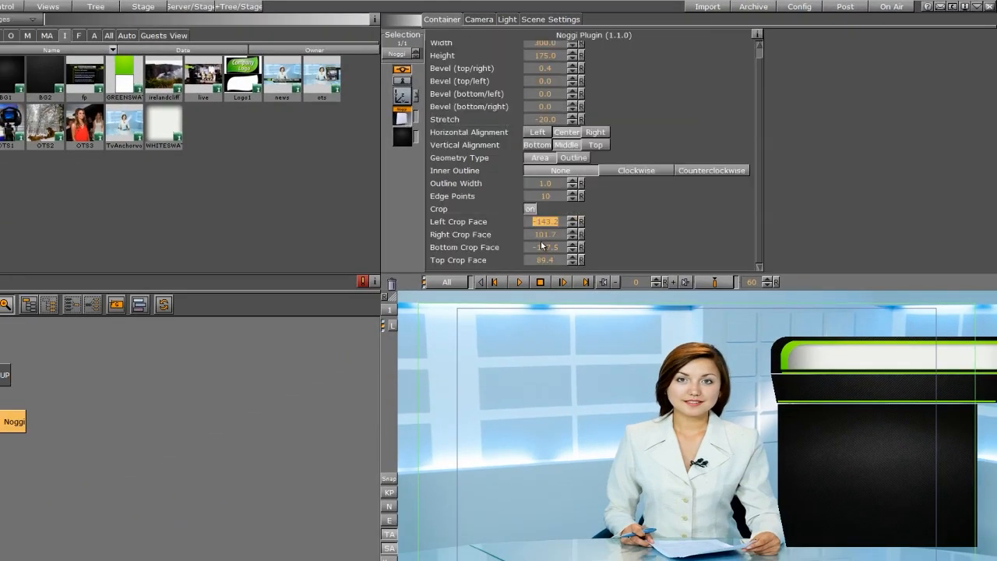
drag(545, 235, 690, 230)
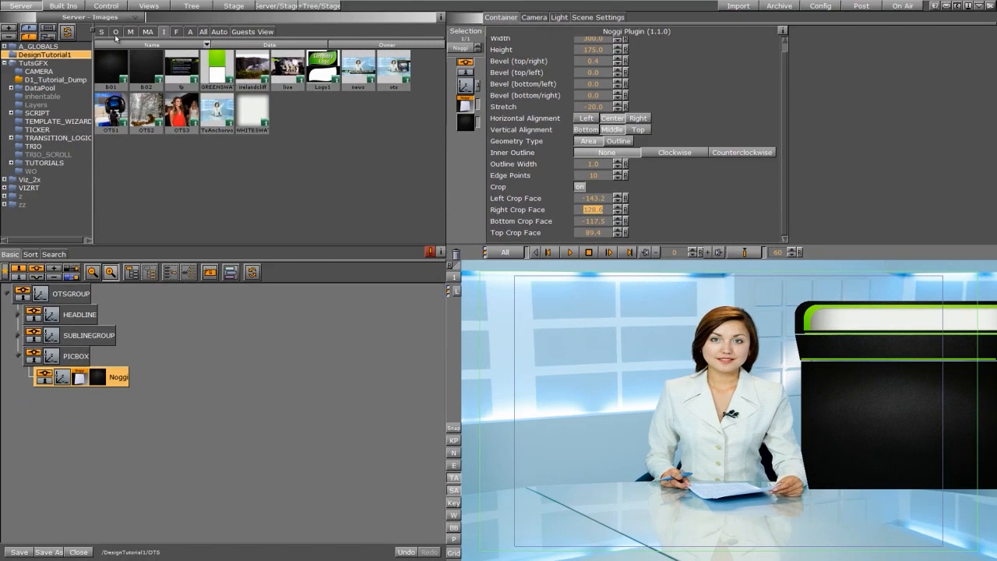
Add a Rectangle geometry to the PICBOX group beneath the Noggi.
click(62, 7)
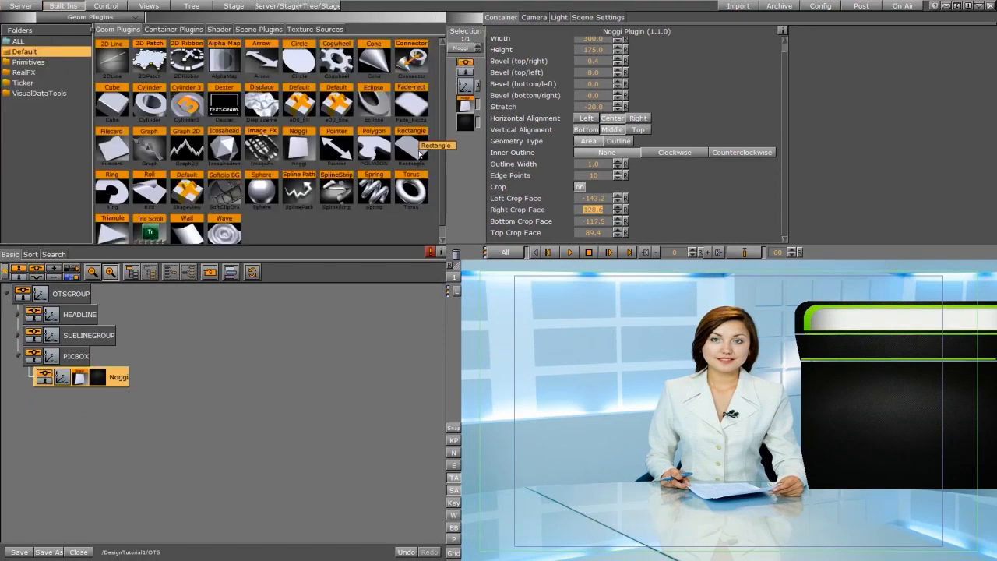
drag(413, 147, 66, 421)
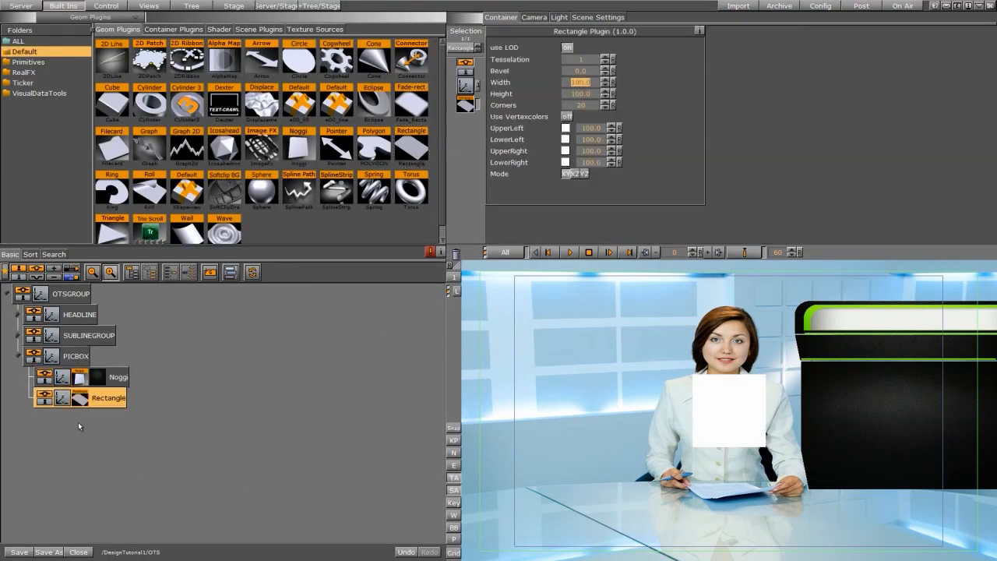
Move the rectangle to X about 155.
click(62, 401)
drag(526, 70, 592, 70)
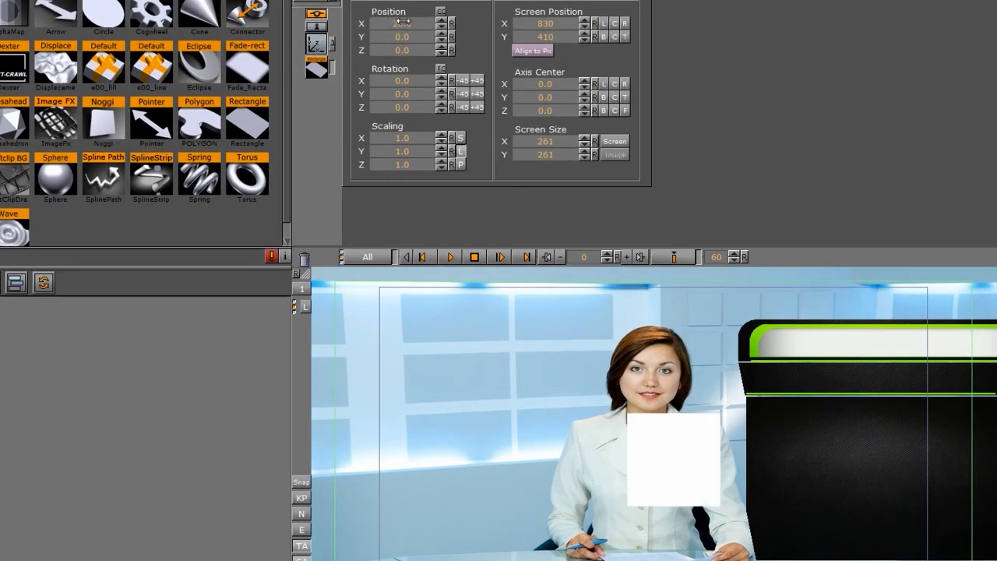
drag(479, 23, 489, 23)
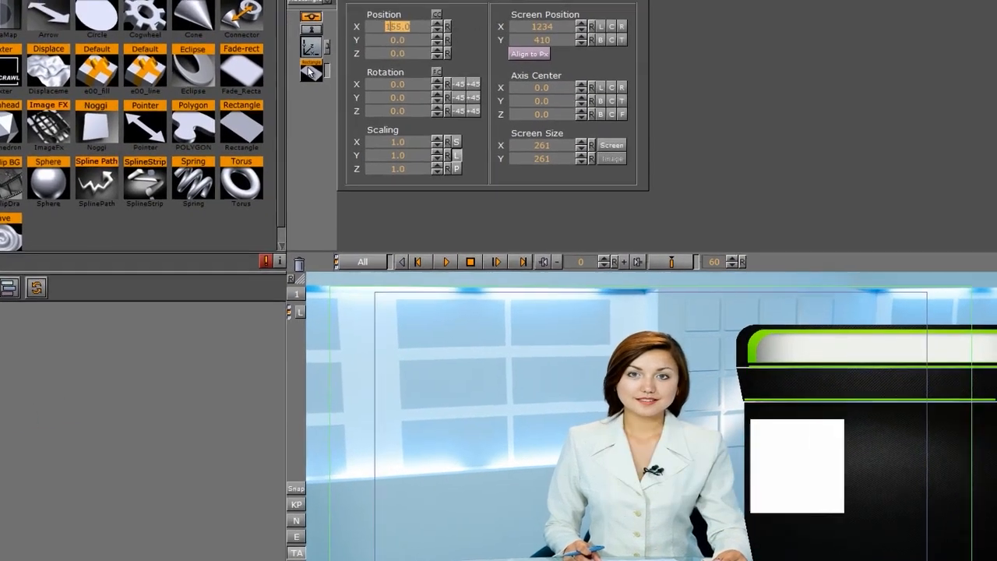
Set the rectangle's width and height to 200.
click(316, 69)
drag(372, 108, 578, 137)
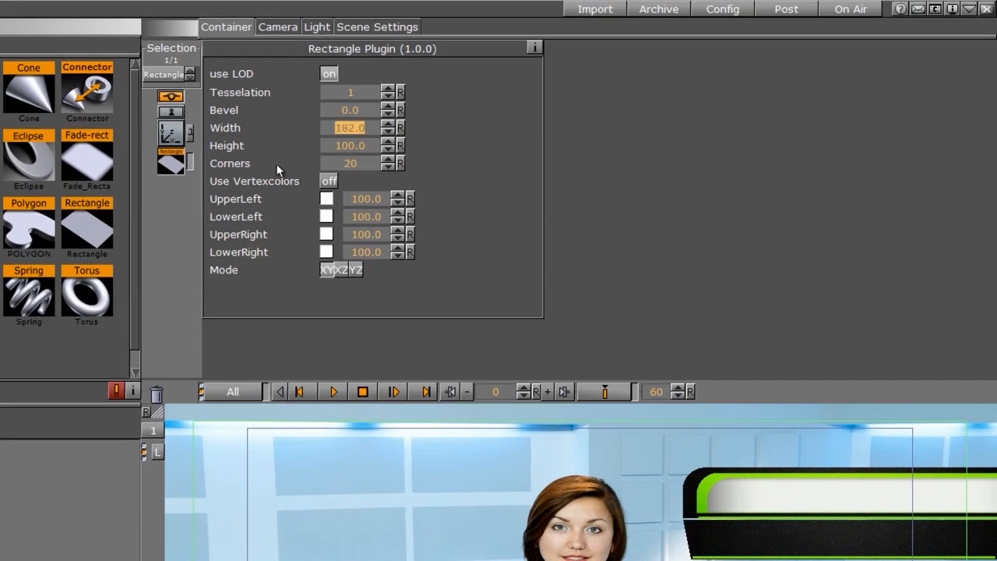
drag(335, 130, 344, 131)
text(200)
key(Return)
click(342, 148)
text(200)
key(Return)
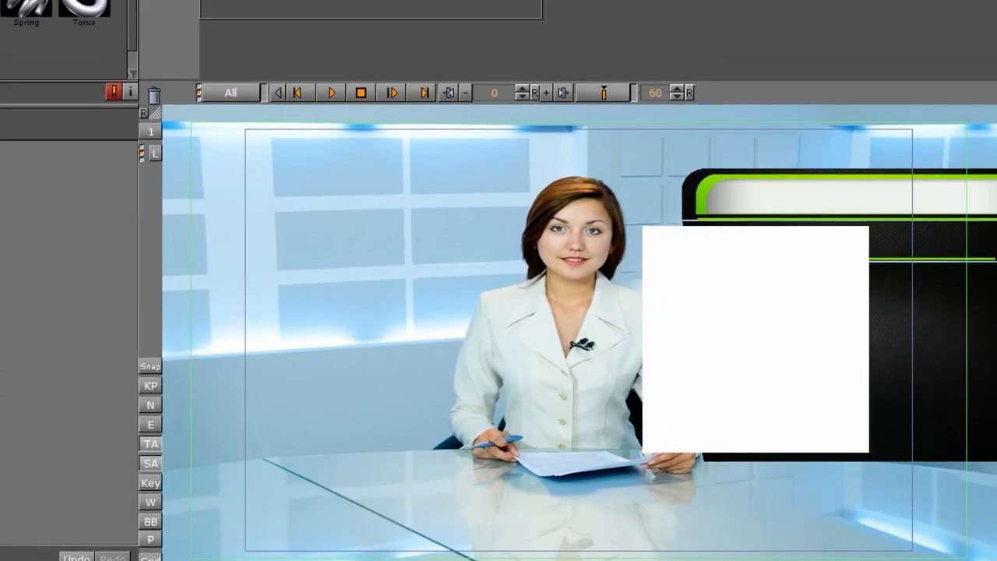
Set the rectangle's width and height to 175 and its corners to 100.
click(309, 25)
text(175)
key(Return)
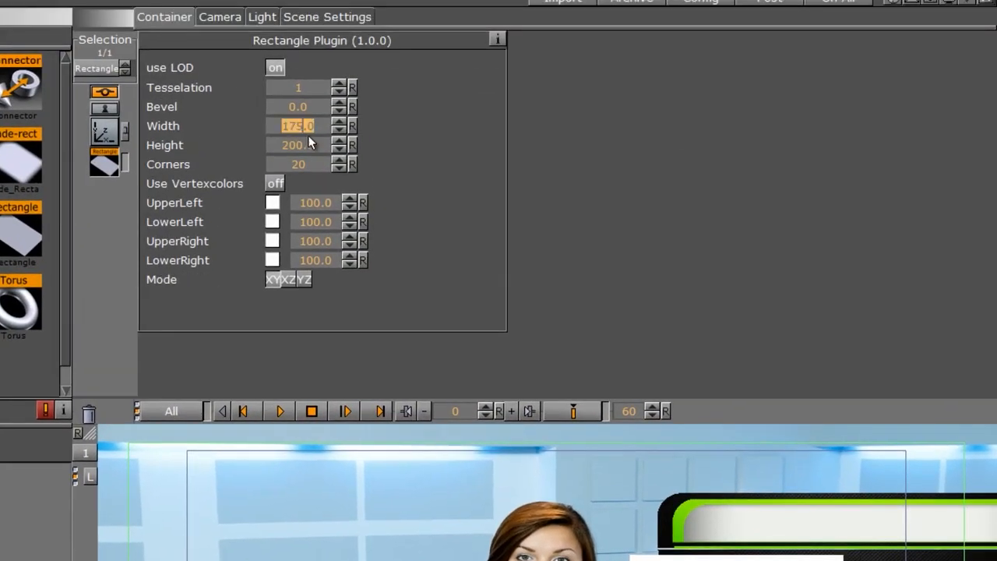
click(298, 159)
text(100)
key(Return)
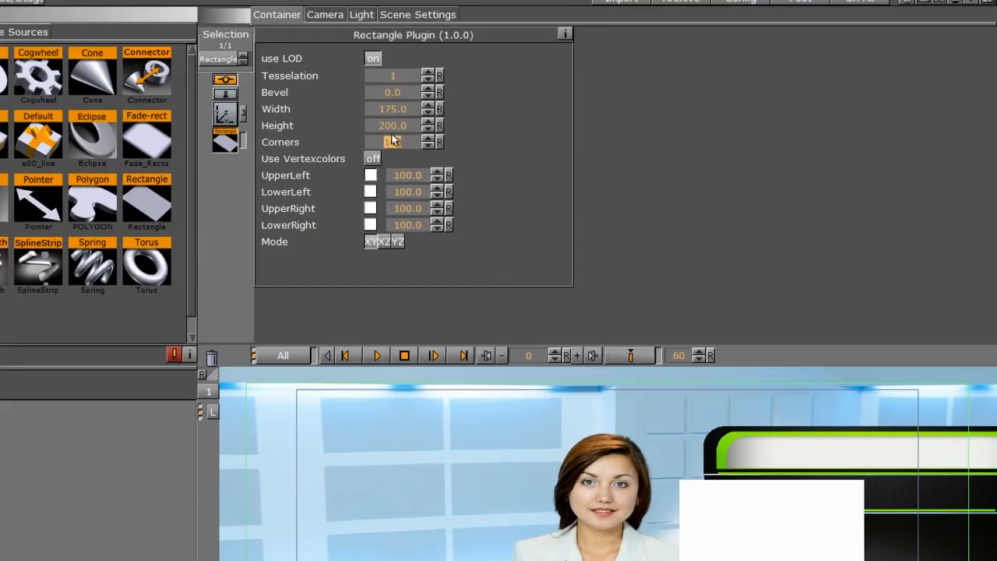
click(393, 126)
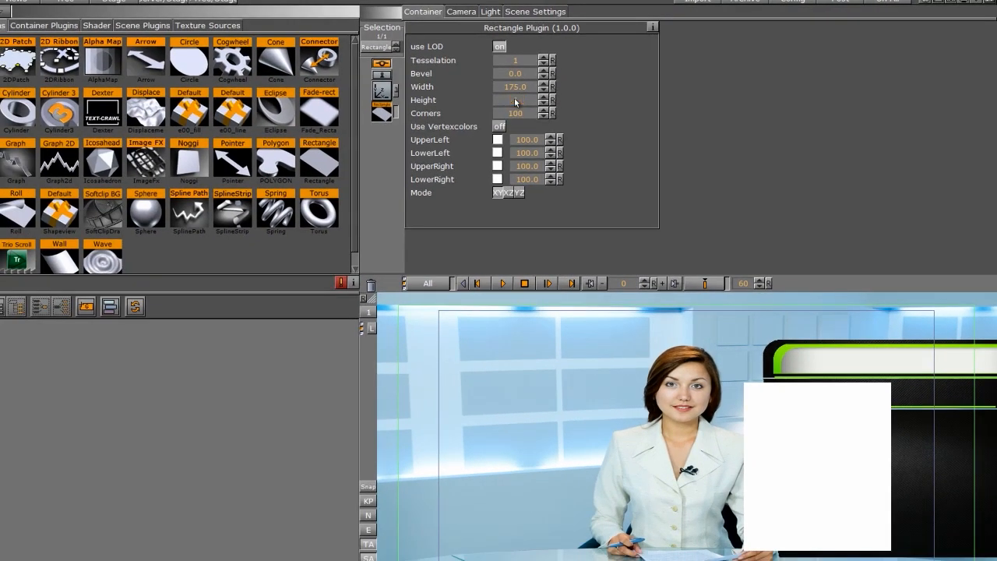
text(175)
key(Return)
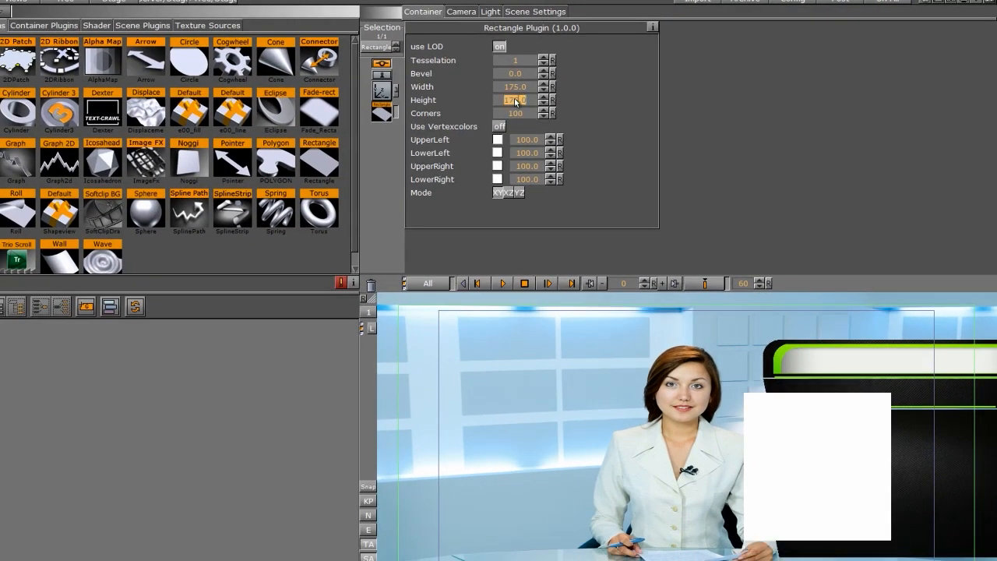
Position the rectangle at X 200 and Y -24.
click(382, 90)
drag(449, 71, 454, 95)
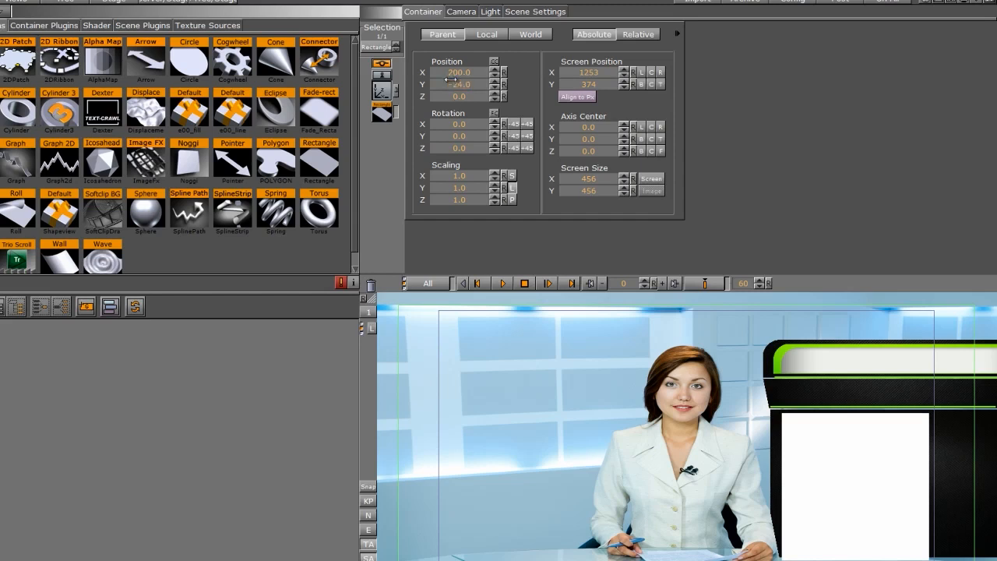
click(452, 85)
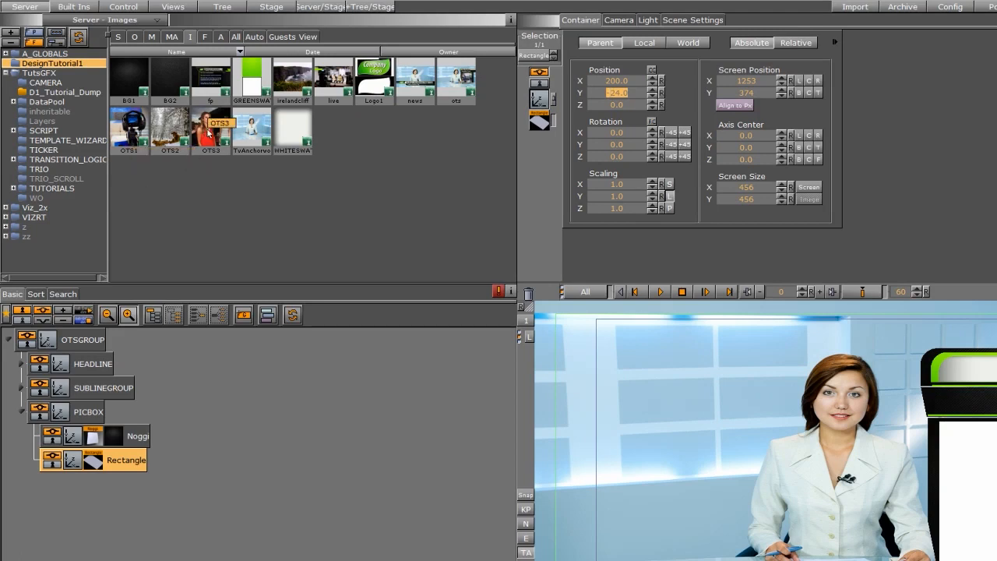
Texture the rectangle with the OTS3 image and set the texture mapping to Vertex.
mouse_move(212, 127)
mouse_down()
mouse_move(180, 374)
mouse_move(210, 131)
mouse_up()
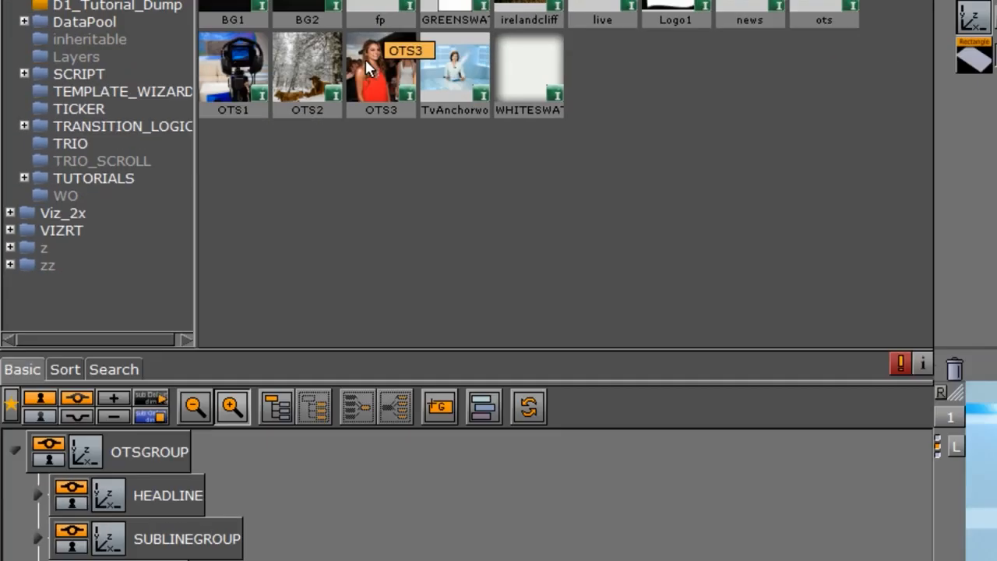
drag(366, 59, 219, 560)
drag(182, 364, 184, 364)
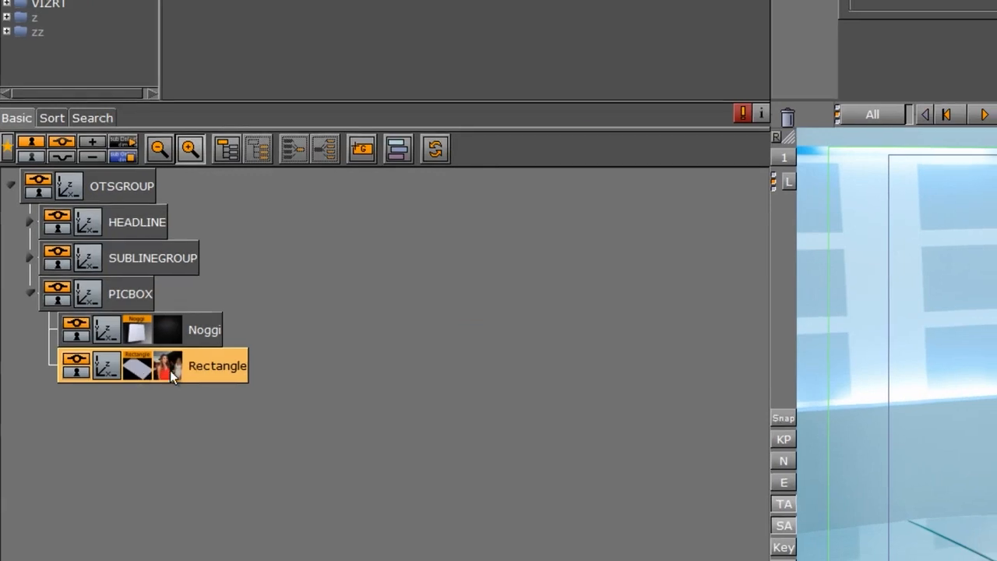
click(170, 371)
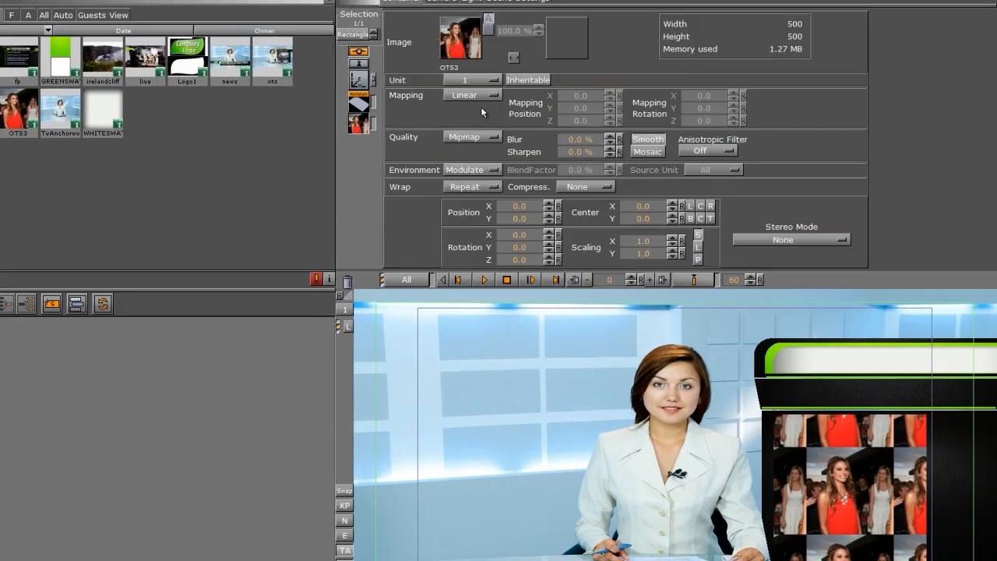
click(472, 95)
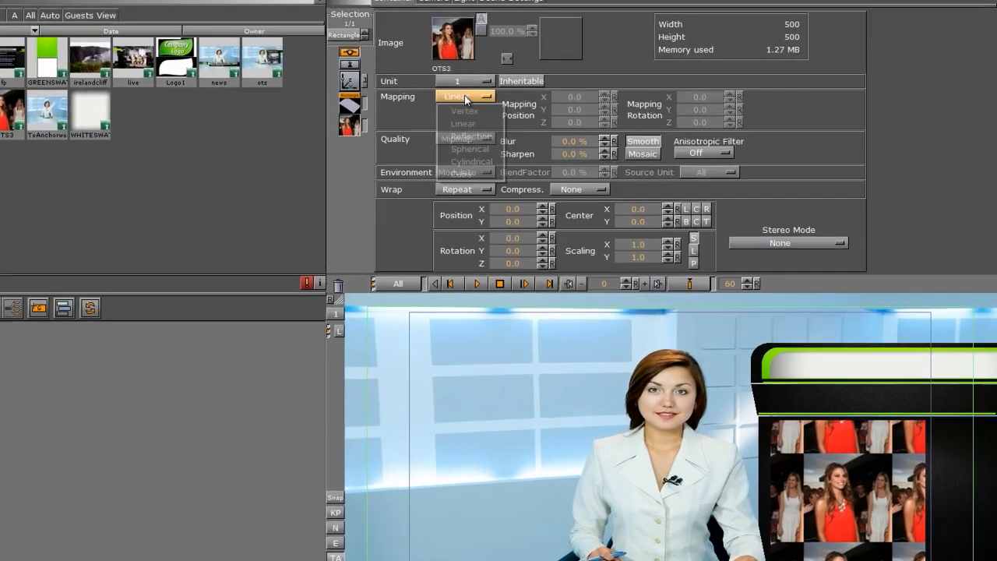
click(471, 107)
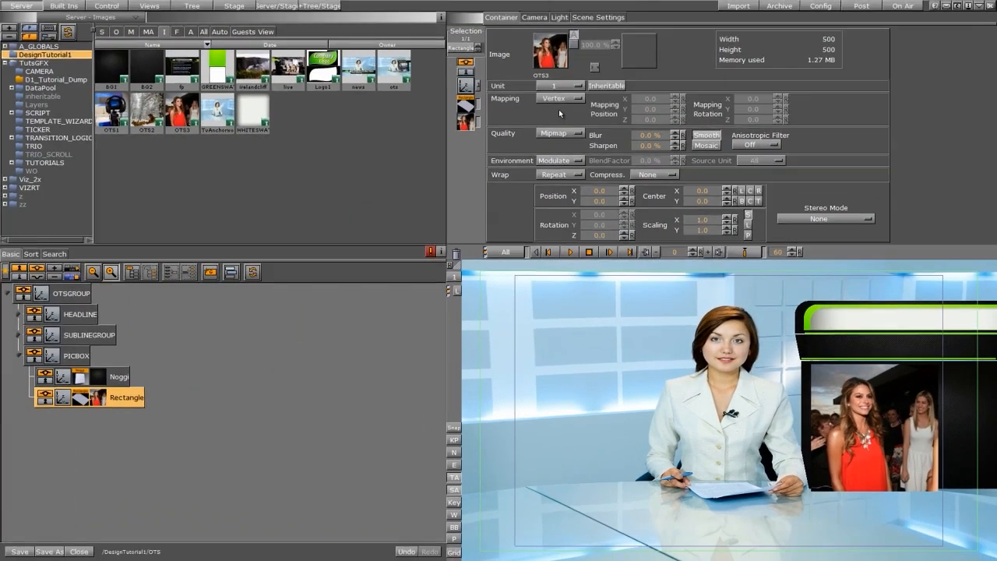
Add a new group under OTSGROUP below PICBOX and name it DROPLINE.
click(19, 360)
drag(210, 271, 77, 383)
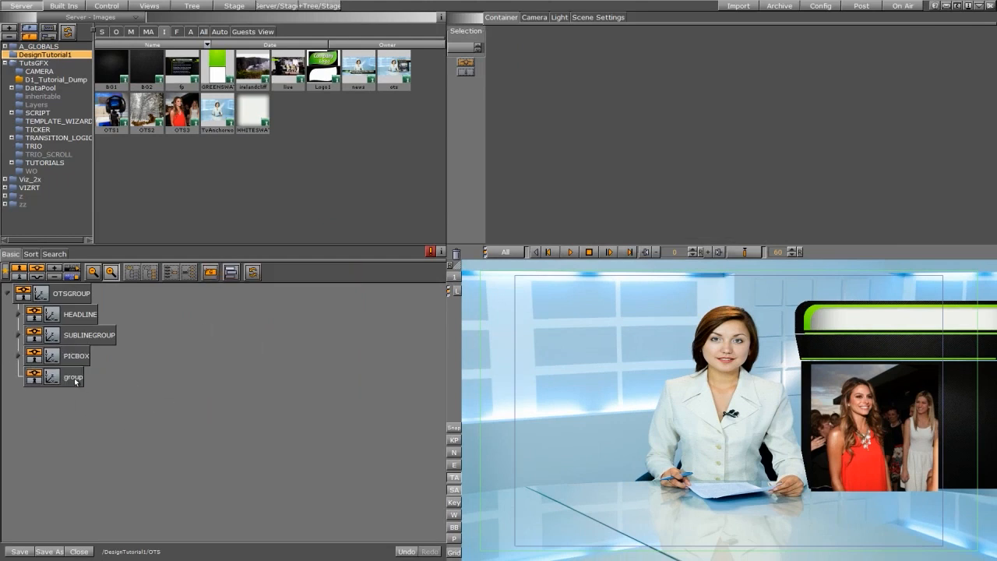
double_click(73, 377)
text(DROP)
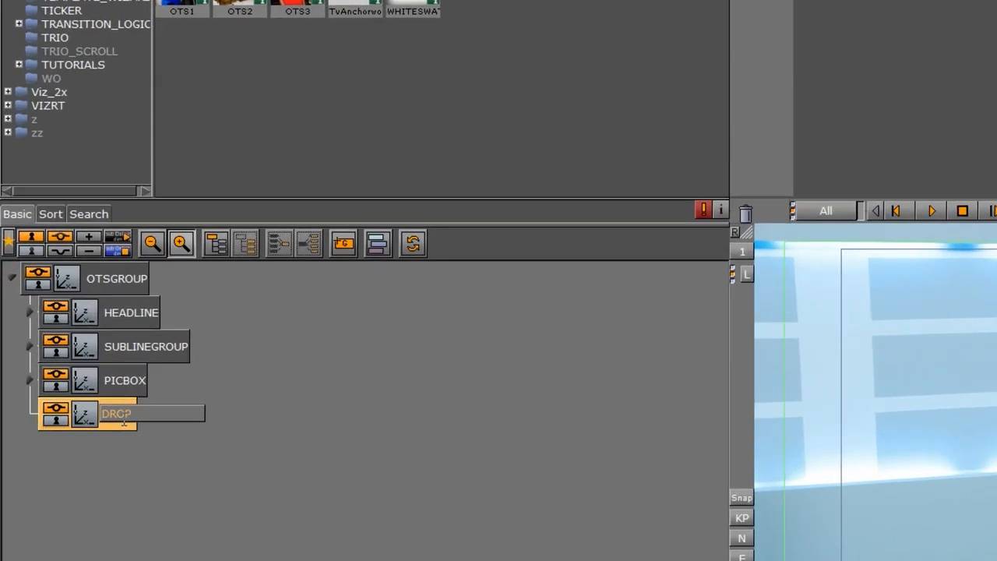
text(LINE)
key(Return)
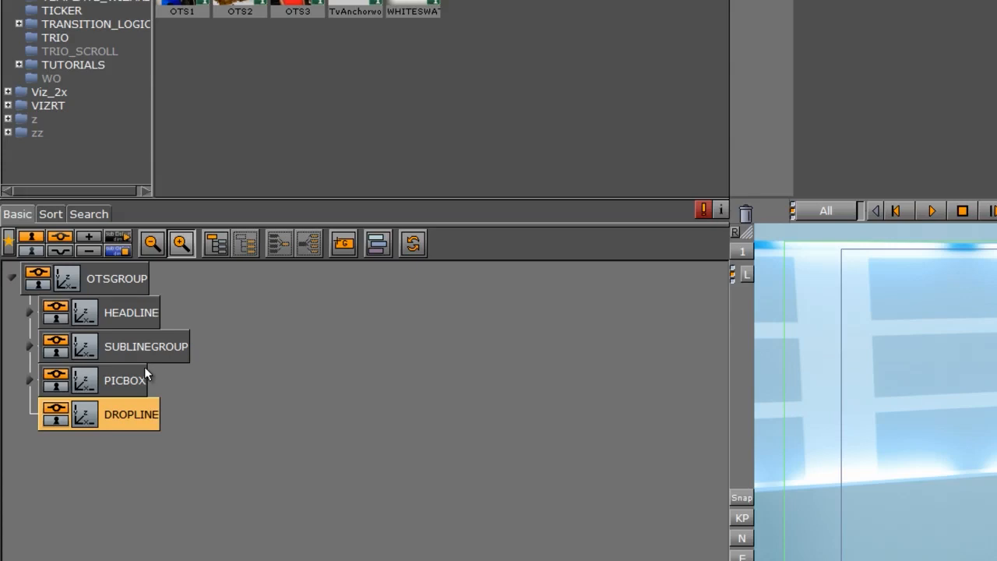
Copy the SUBLINEGROUP Noggi into the DROPLINE group.
click(29, 347)
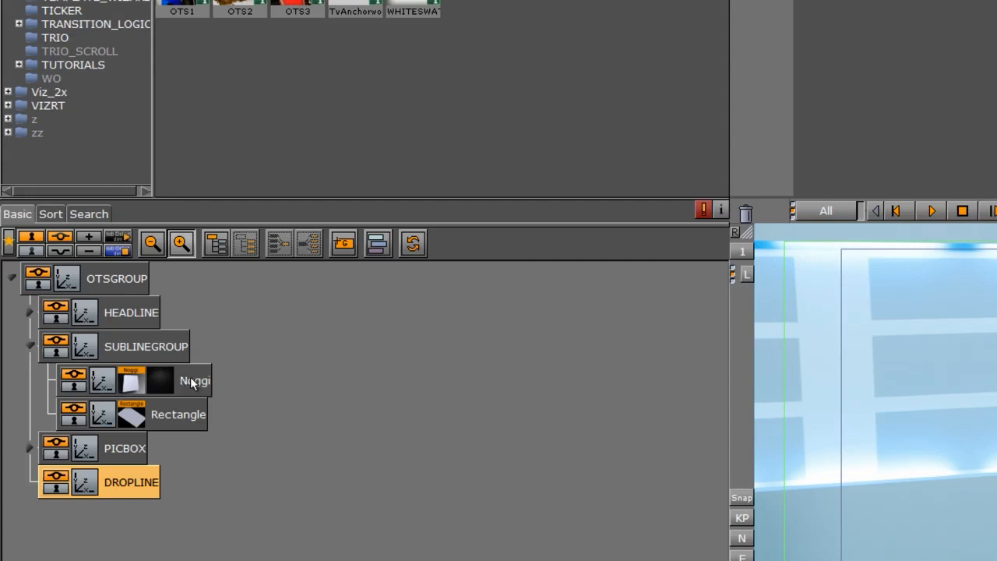
drag(199, 382, 182, 480)
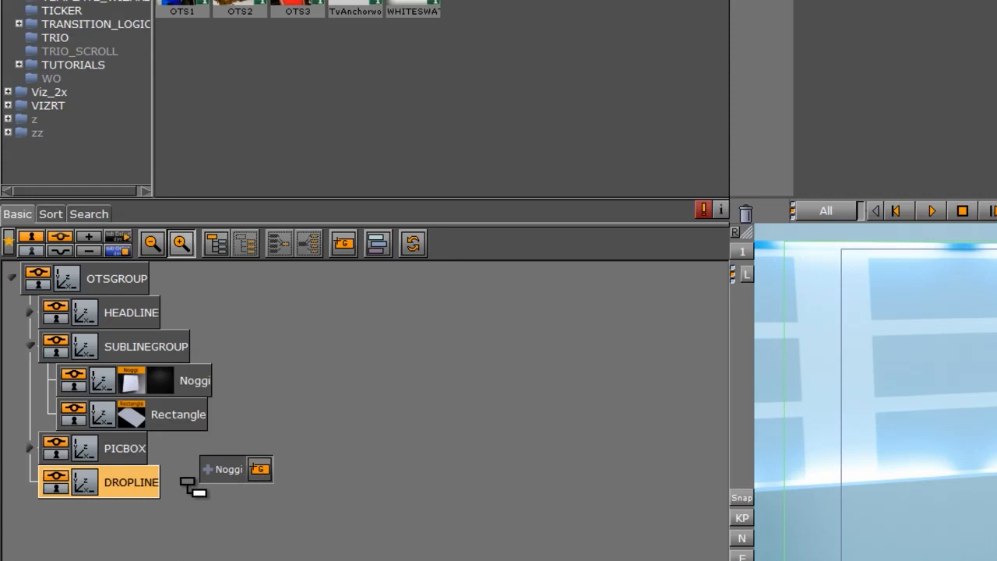
drag(183, 481, 194, 491)
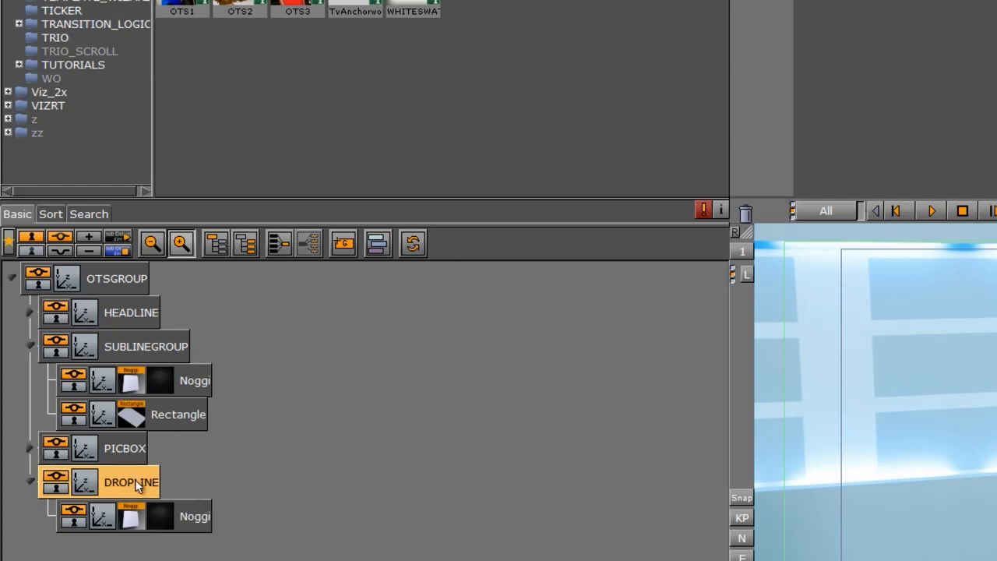
Position the DROPLINE Noggi at about X 257 and Y -130.
click(106, 514)
click(265, 127)
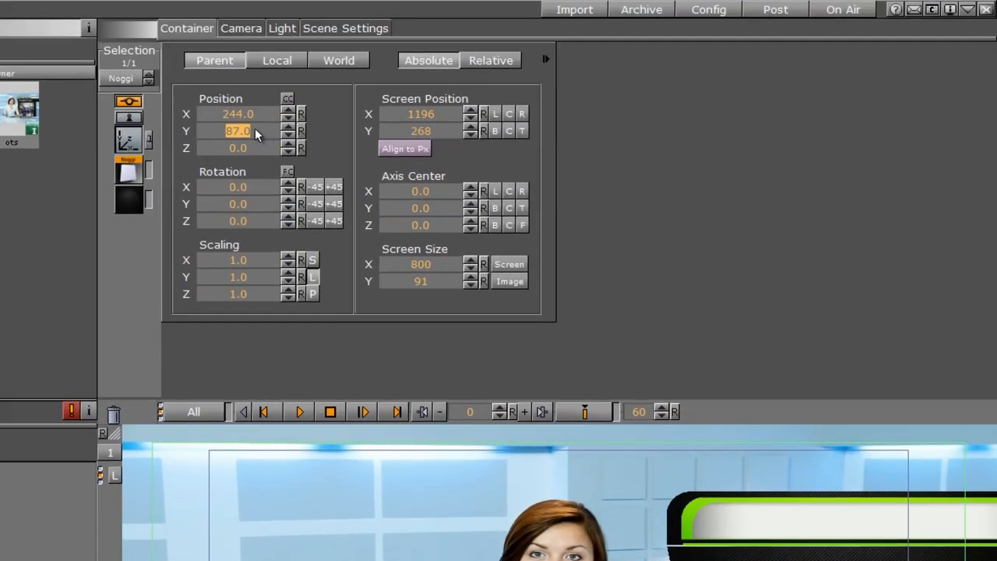
text(-81)
key(Return)
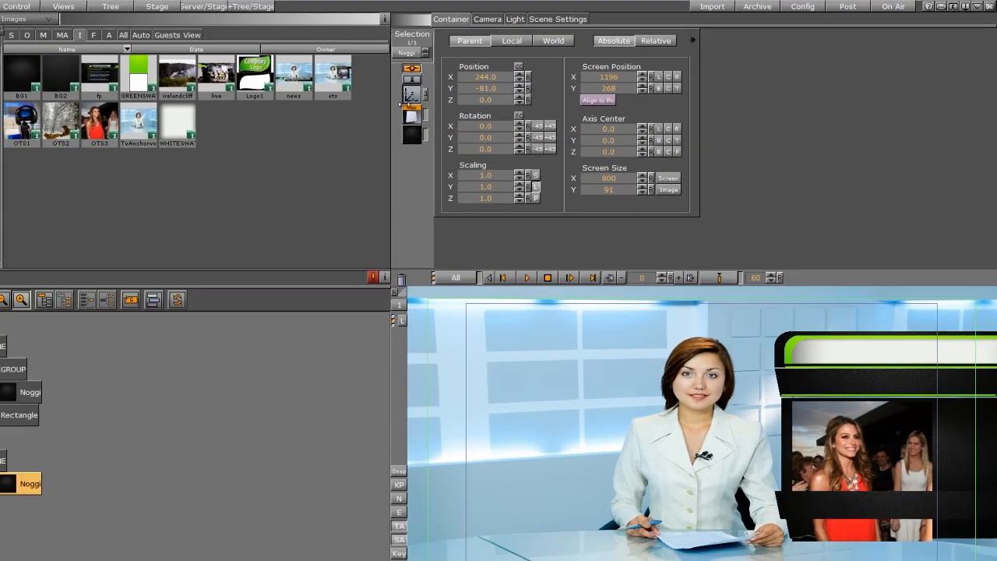
drag(404, 104, 383, 114)
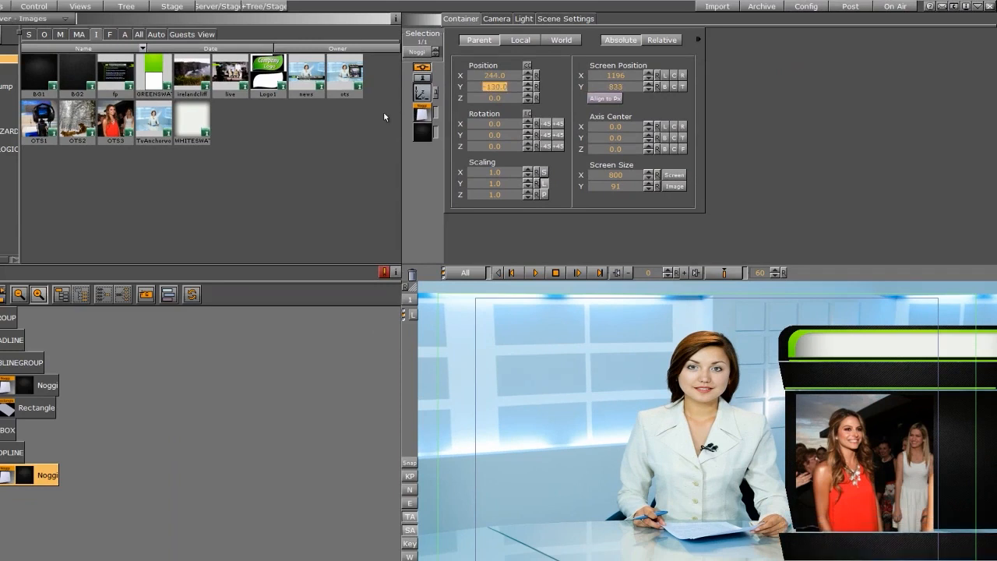
drag(488, 76, 492, 76)
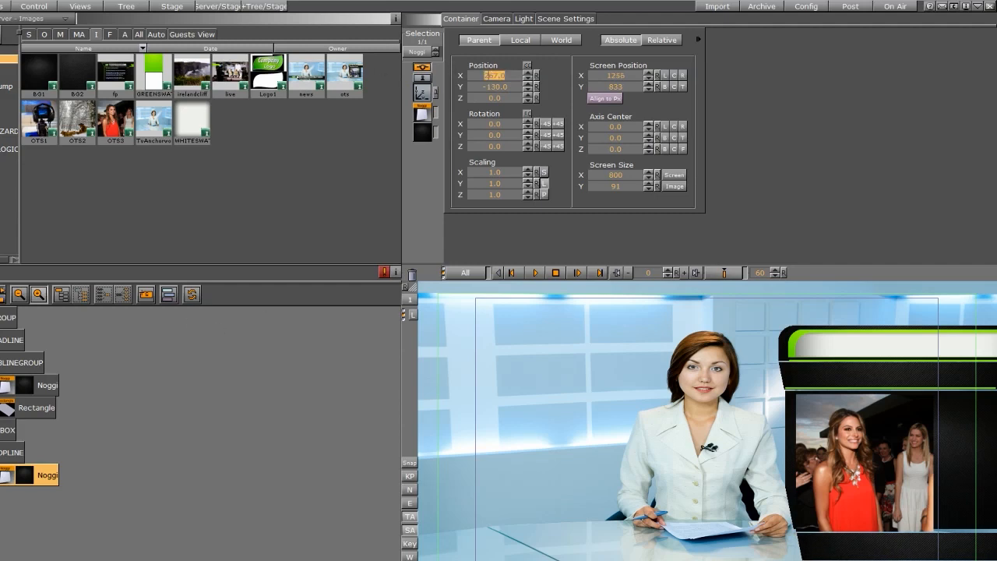
Copy the GREENBANNER and WHITEBANNER containers from HEADLINE into the DROPLINE group.
click(33, 130)
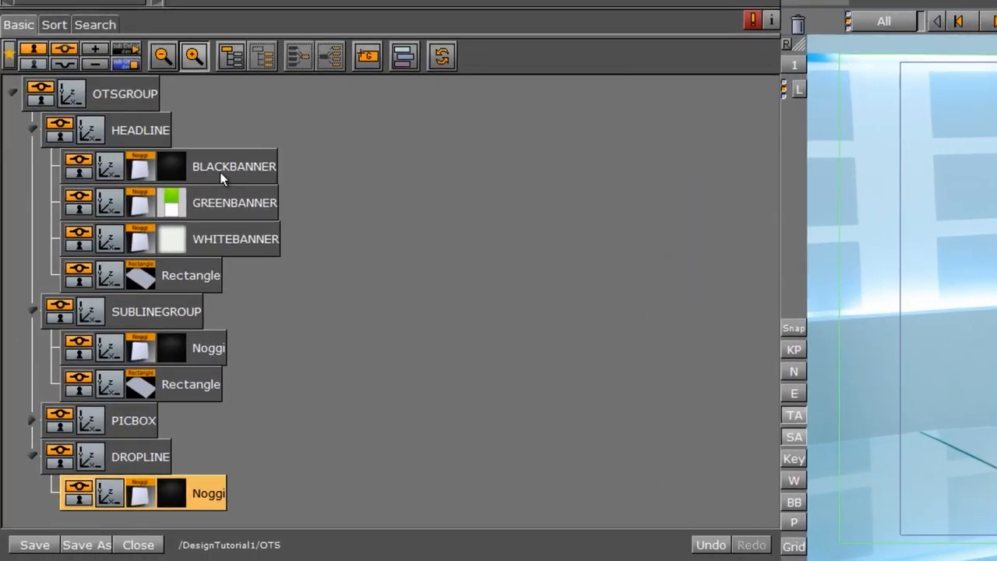
click(224, 201)
ctrl+click(232, 240)
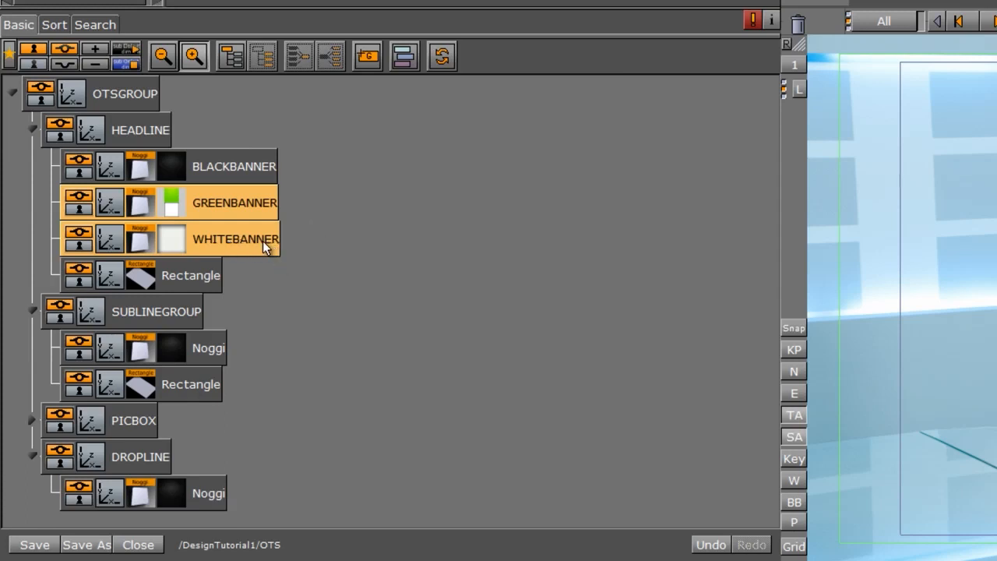
drag(262, 241, 216, 450)
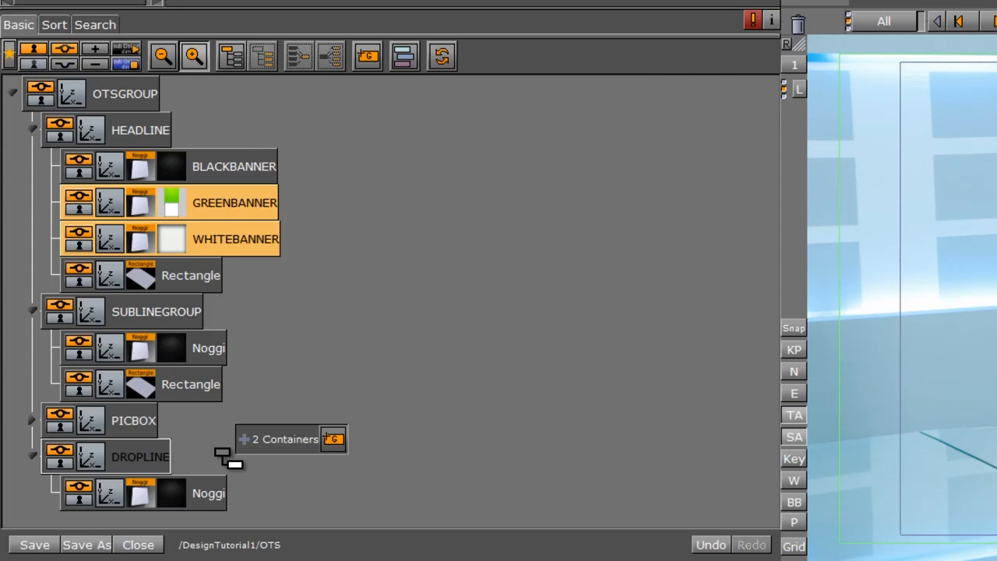
drag(216, 450, 228, 457)
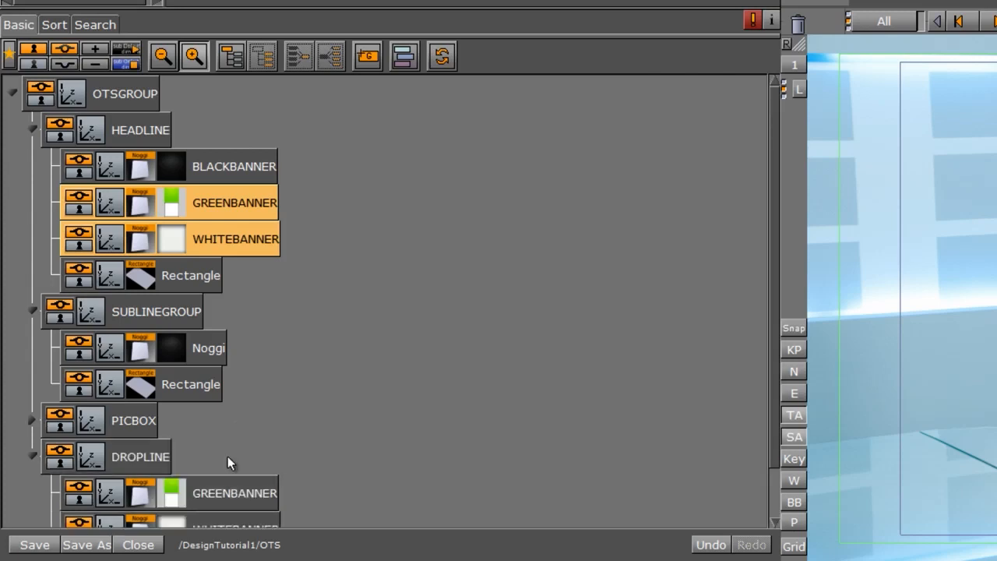
drag(772, 197, 770, 277)
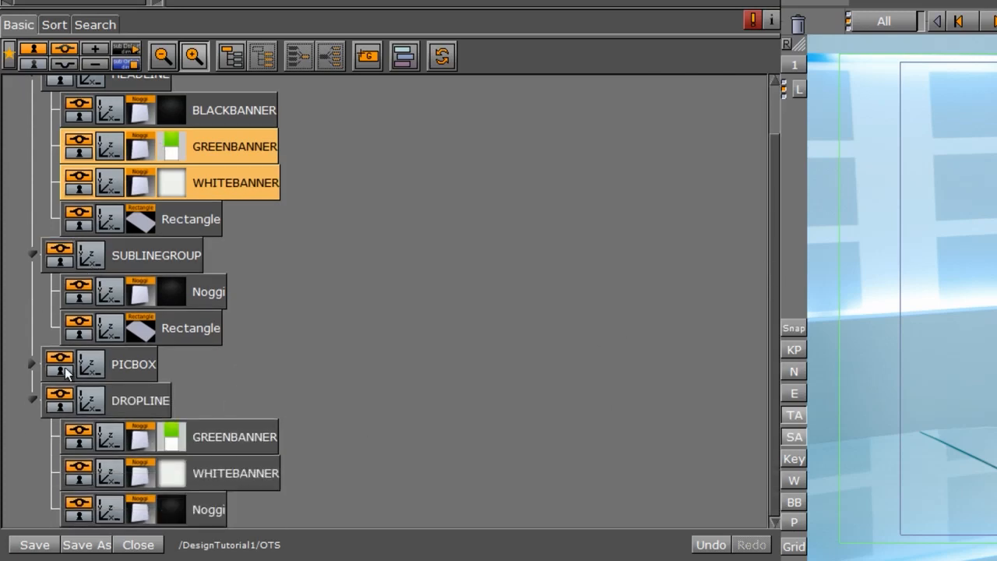
Group the GREENBANNER and WHITEBANNER copies inside DROPLINE into a new subgroup.
click(100, 409)
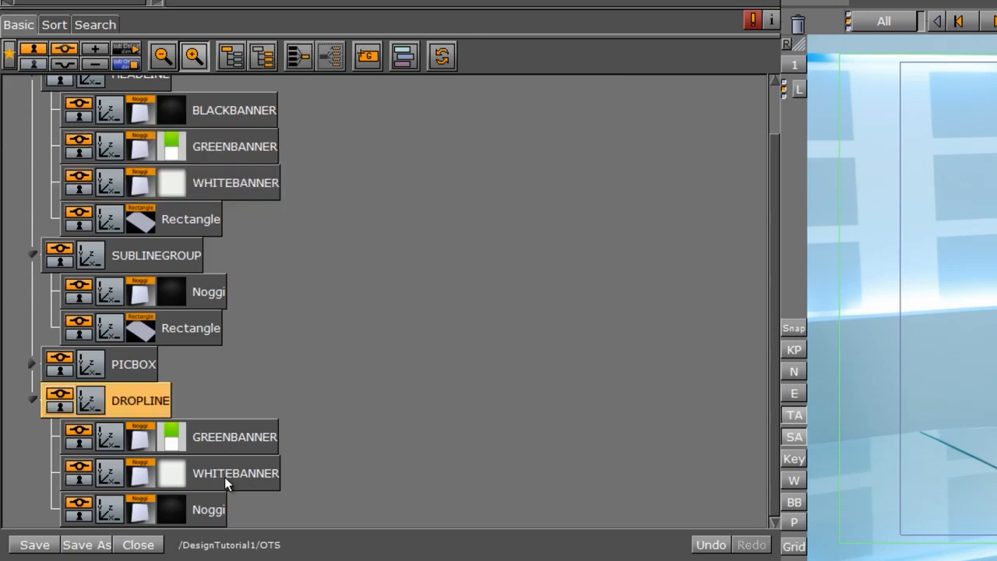
click(224, 476)
ctrl+click(234, 441)
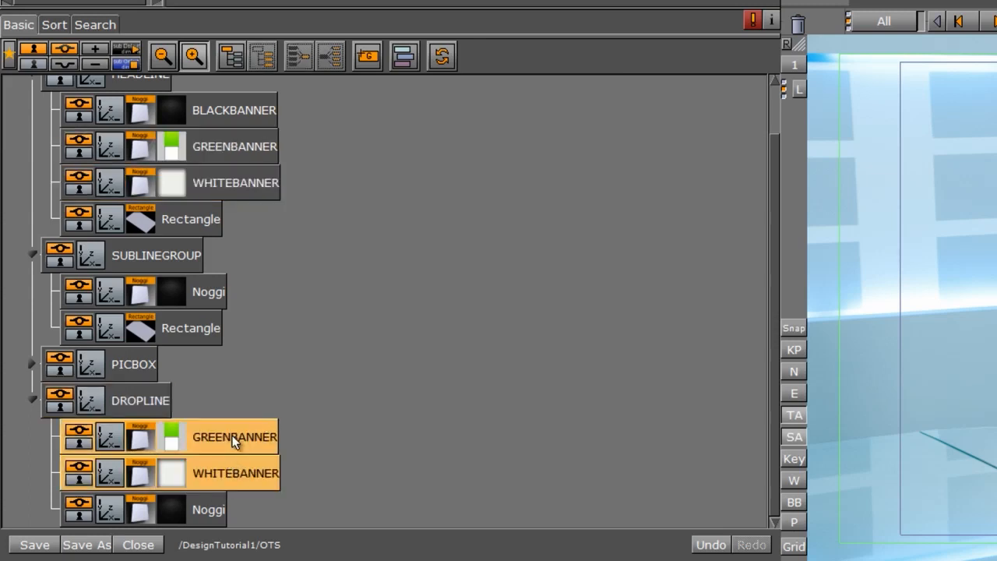
click(222, 61)
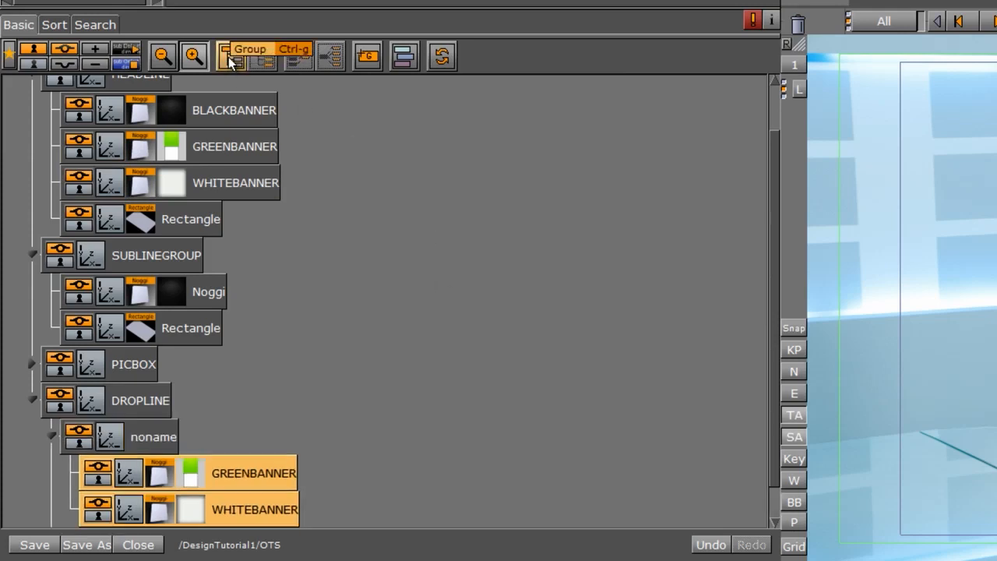
click(165, 438)
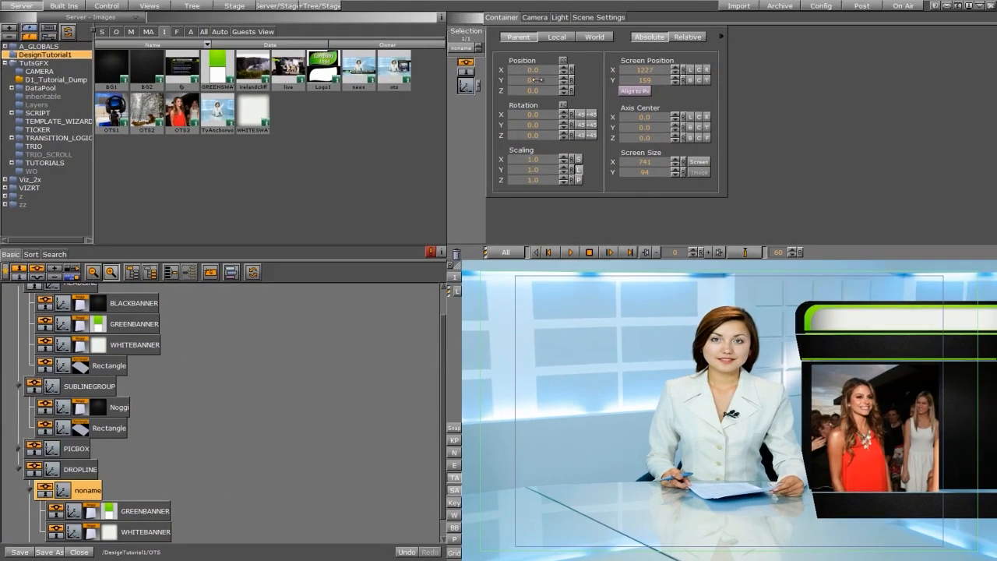
Set the height of both DROPLINE banners, GREENBANNER and WHITEBANNER, to 25.
drag(536, 79, 402, 118)
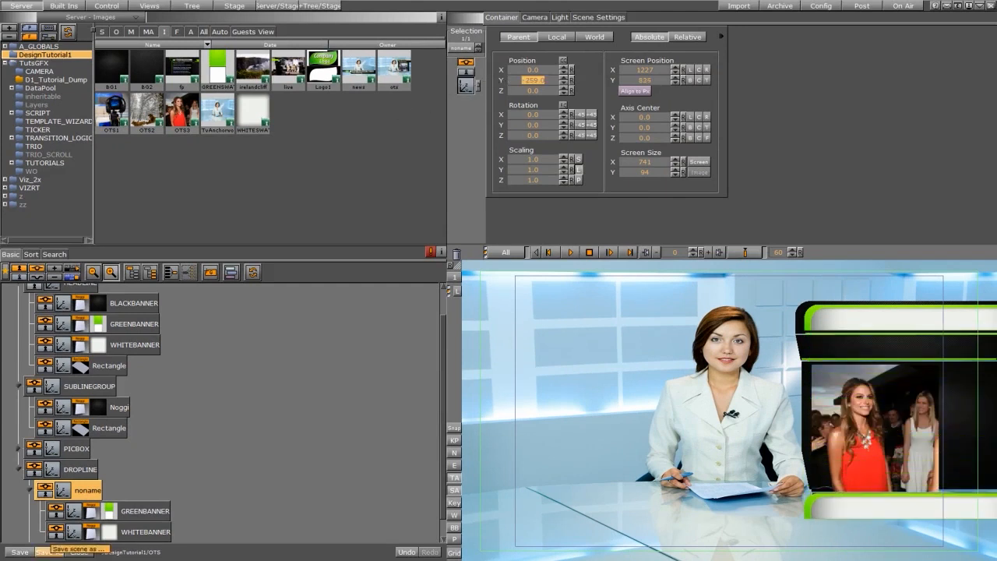
click(88, 512)
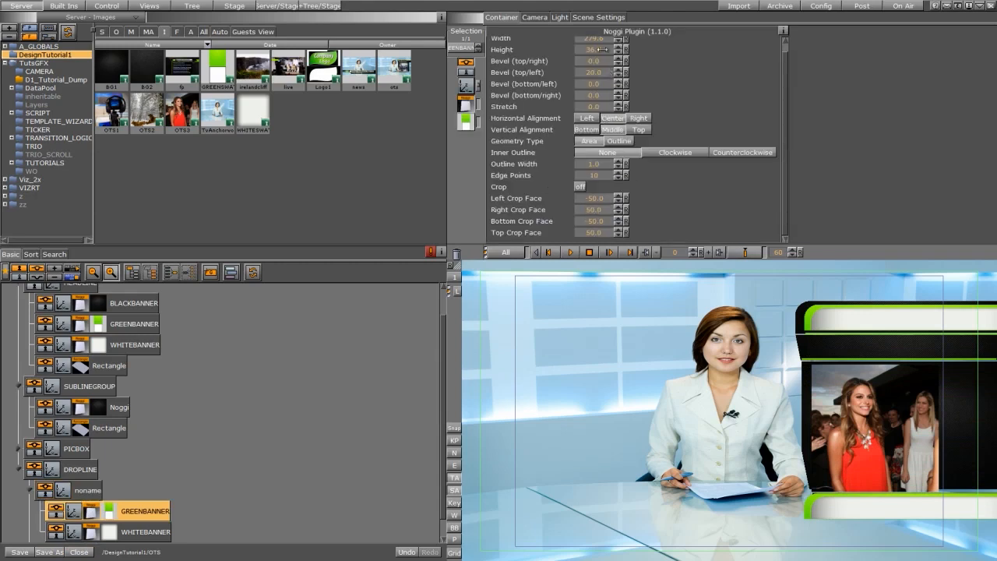
drag(570, 49, 561, 49)
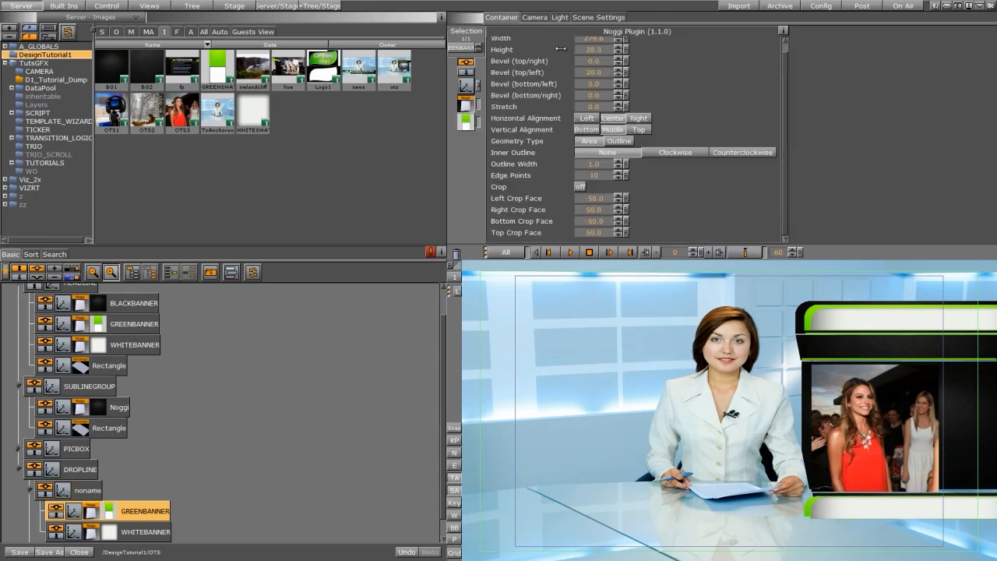
click(578, 51)
text(25)
key(Return)
click(594, 50)
text(25)
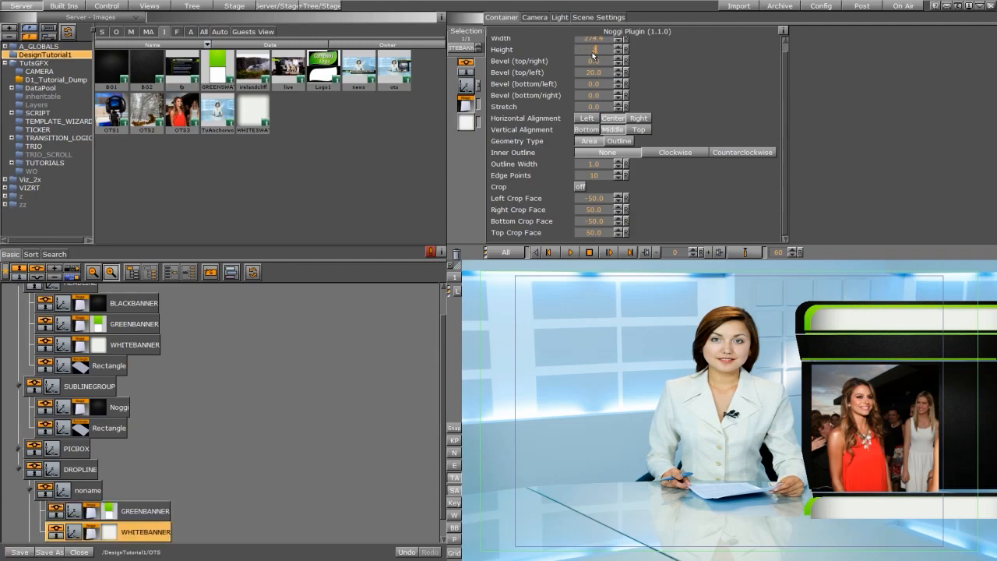
key(Return)
drag(593, 53, 574, 55)
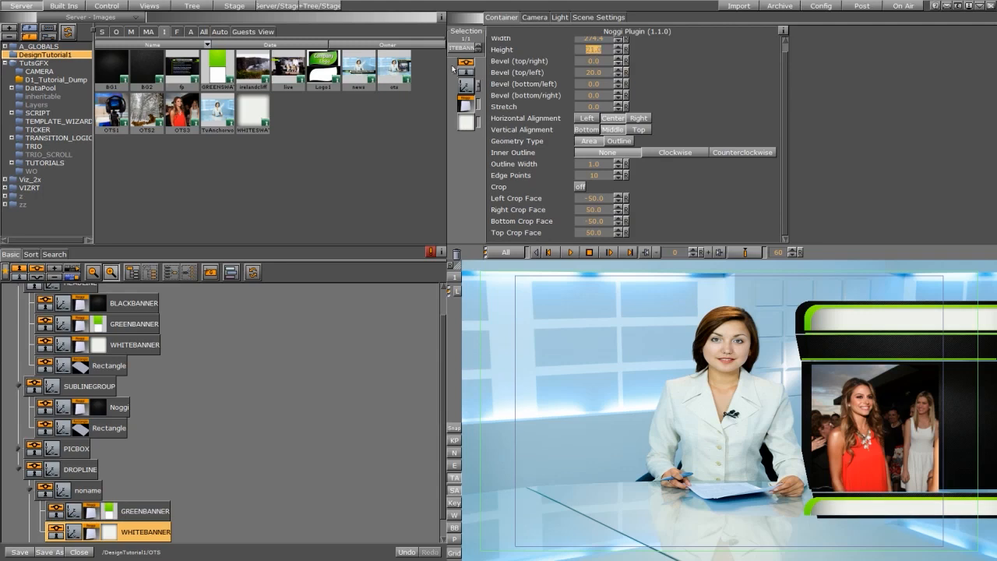
Move the new banner subgroup in DROPLINE to about X 21 and Y -281.
click(61, 496)
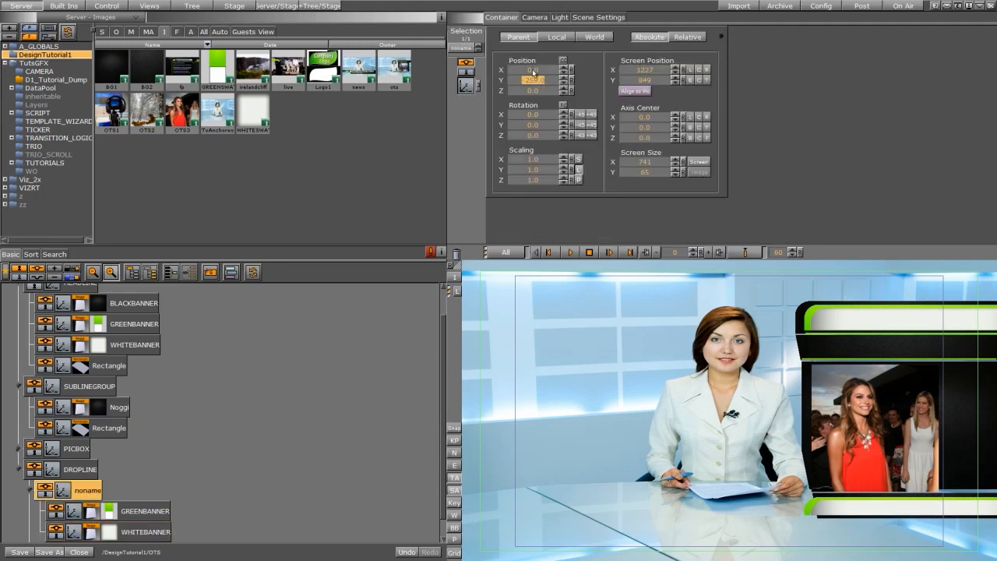
drag(523, 70, 541, 80)
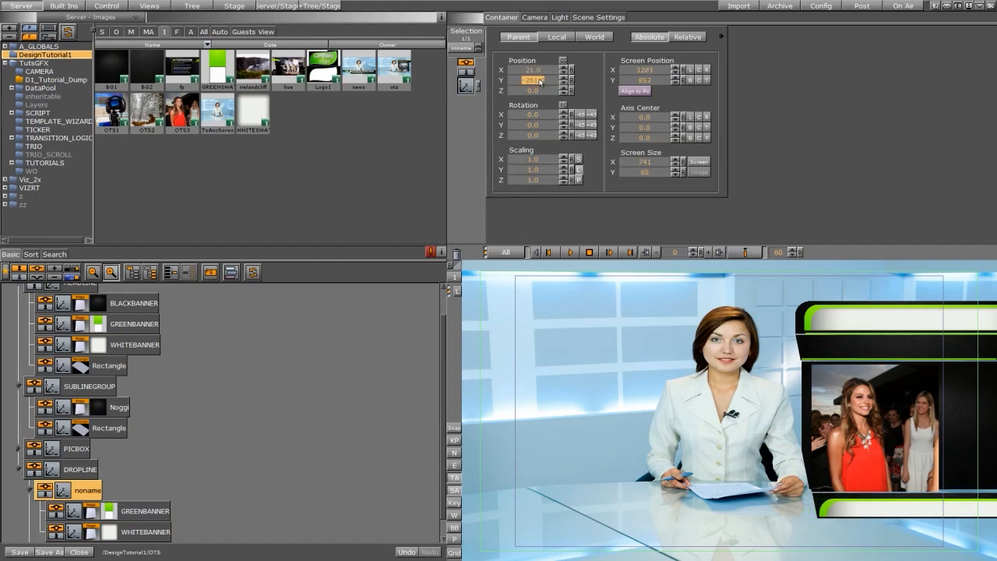
scroll(105, 448, down, 1)
Collapse the DROPLINE, SUBLINEGROUP and HEADLINE groups in the scene tree.
click(29, 469)
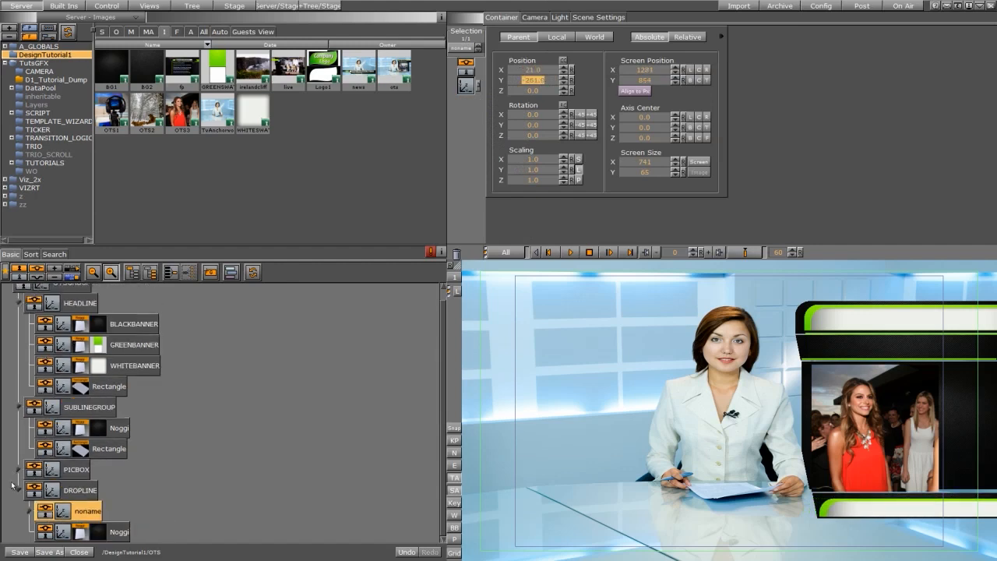
click(18, 487)
click(19, 410)
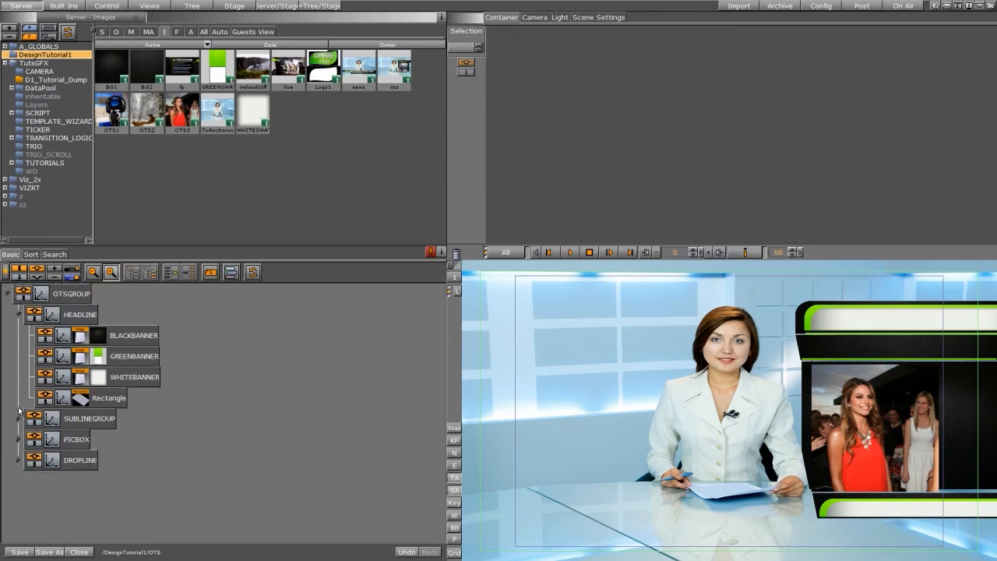
click(18, 315)
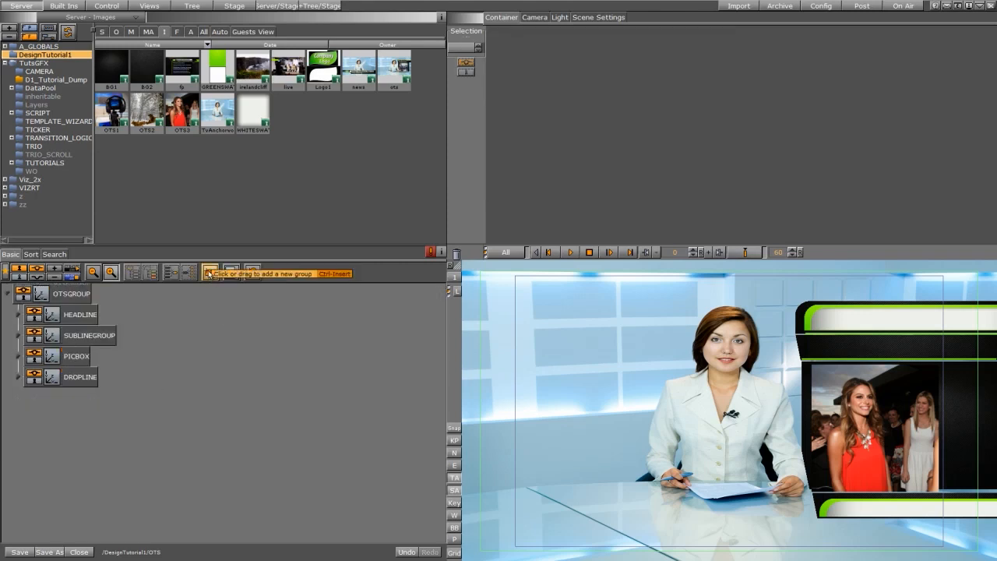
Add a new group under OTSGROUP below DROPLINE and name it TEXTGROUP.
drag(209, 272, 70, 399)
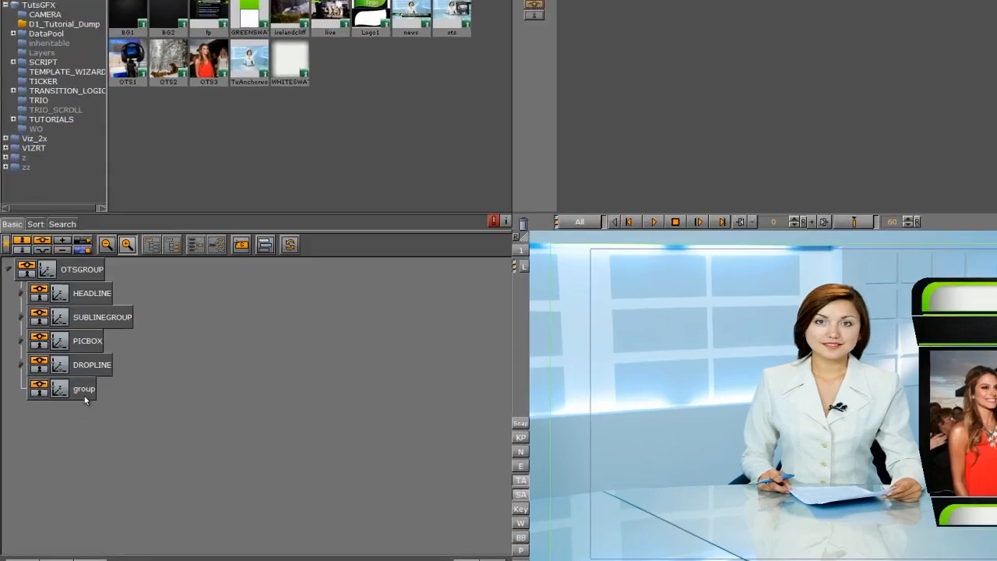
click(84, 389)
click(84, 389)
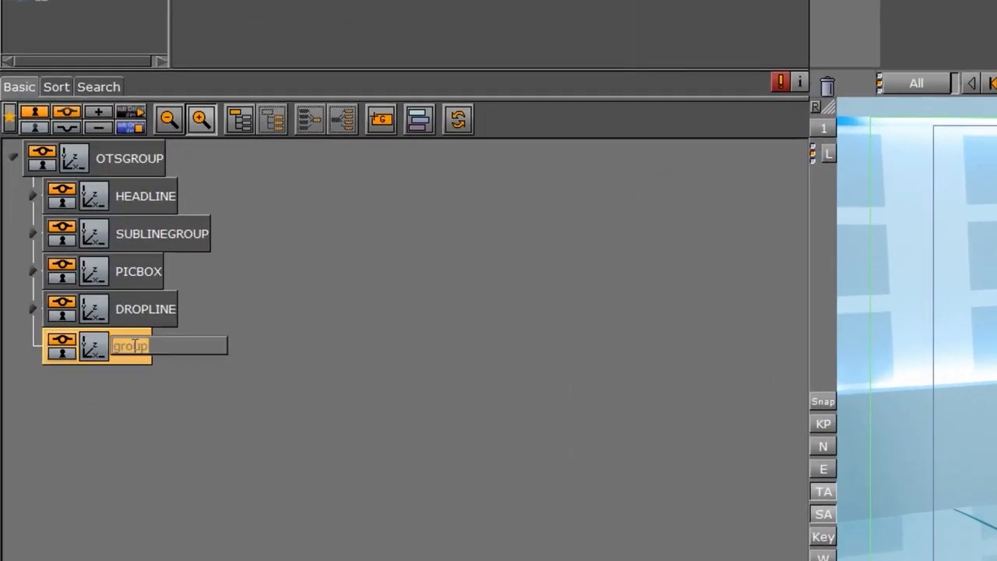
text(TE)
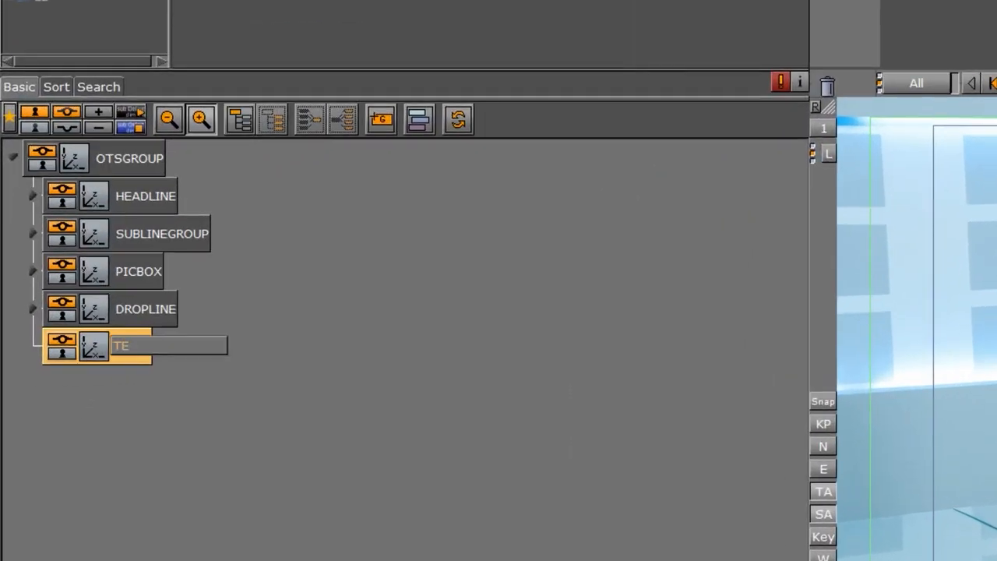
text(XTGROUP)
key(Return)
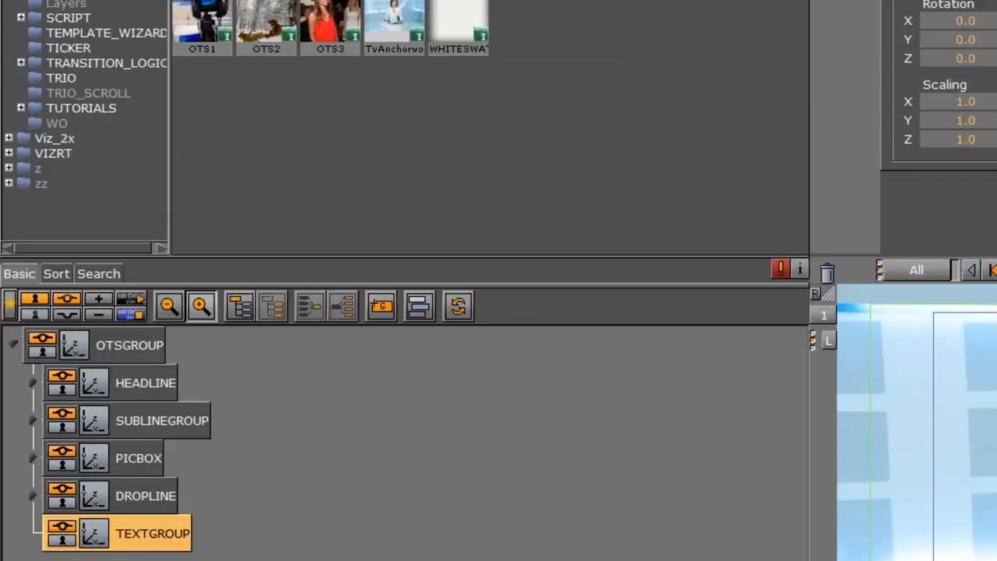
Add an Arial-Black text object into TEXTGROUP and name it HEADLINE.
click(320, 56)
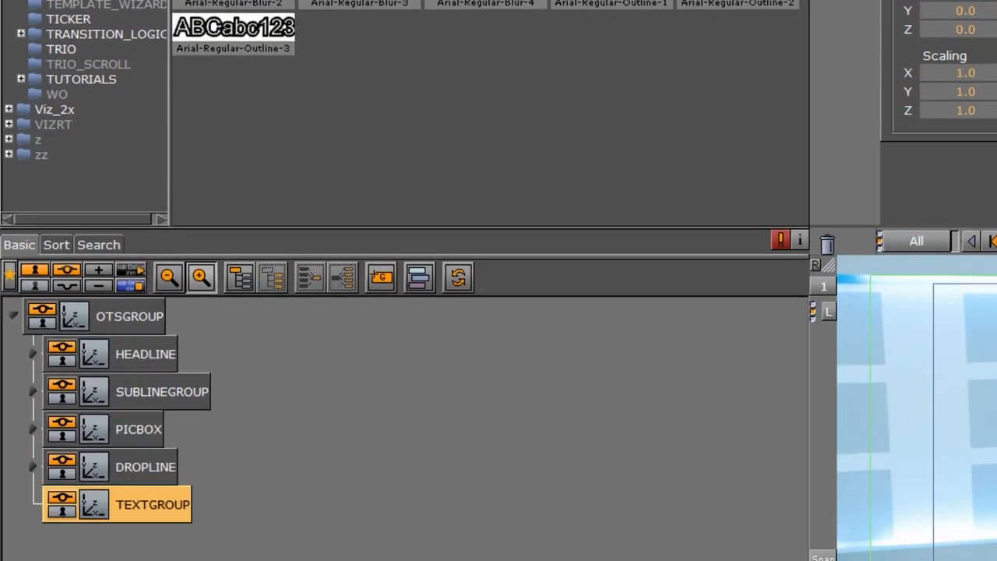
drag(623, 2, 214, 507)
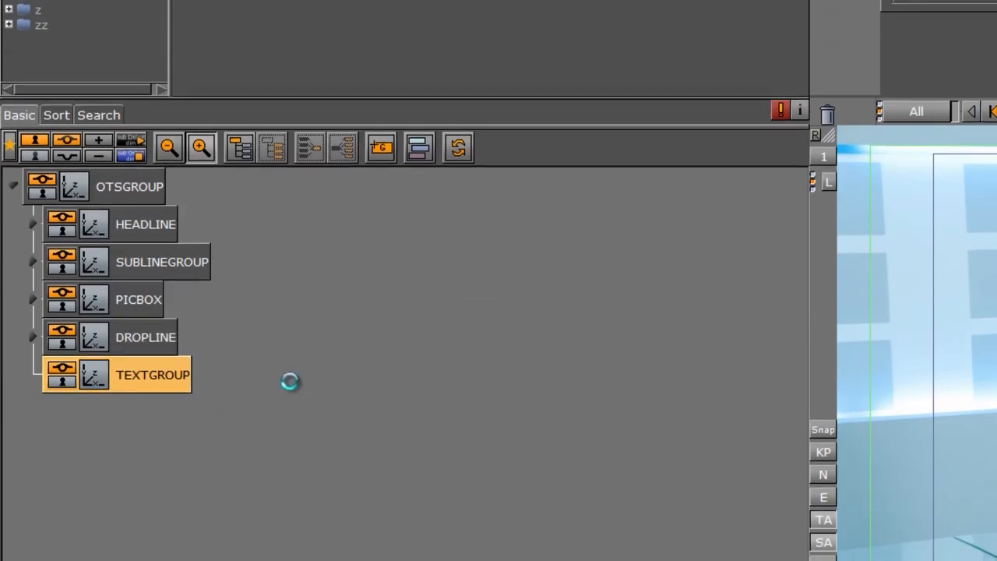
double_click(208, 413)
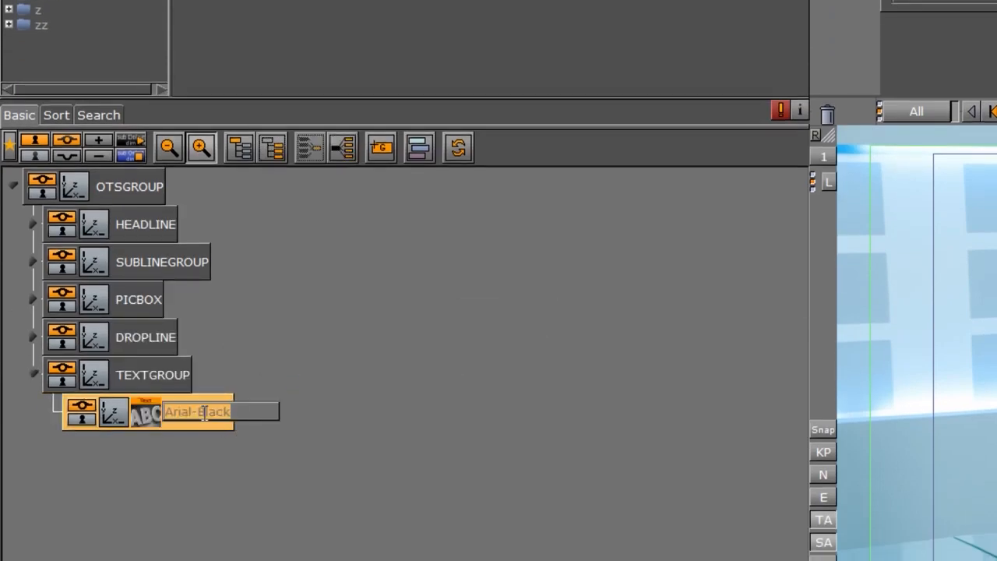
text(HEADLINE)
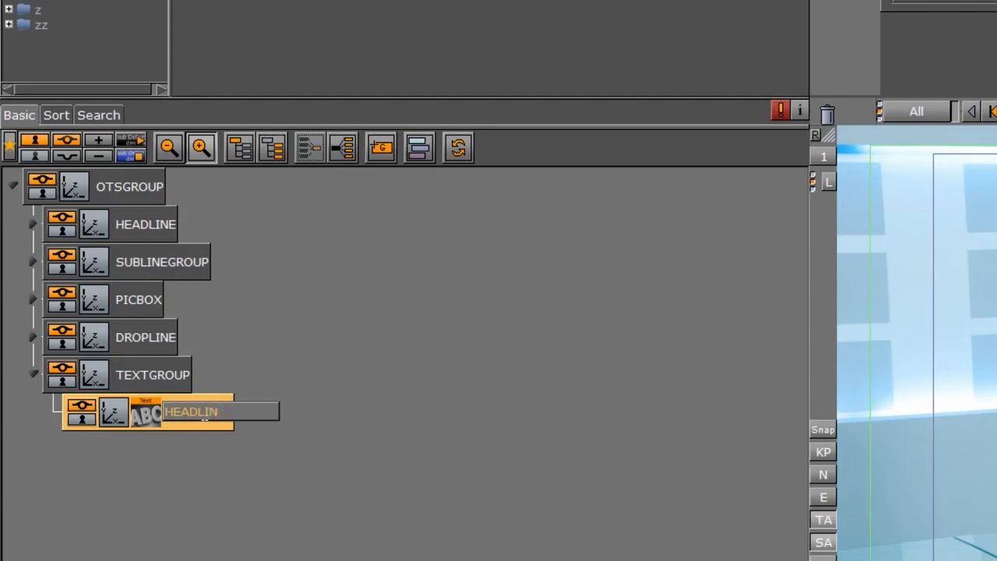
key(Return)
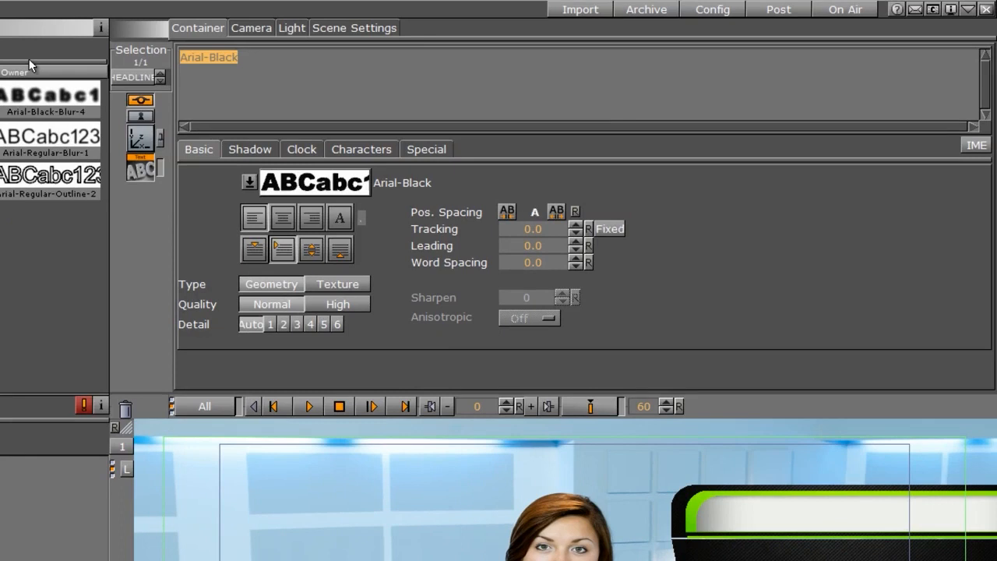
Enter the text "Headline" and switch the text type to Texture.
text(H)
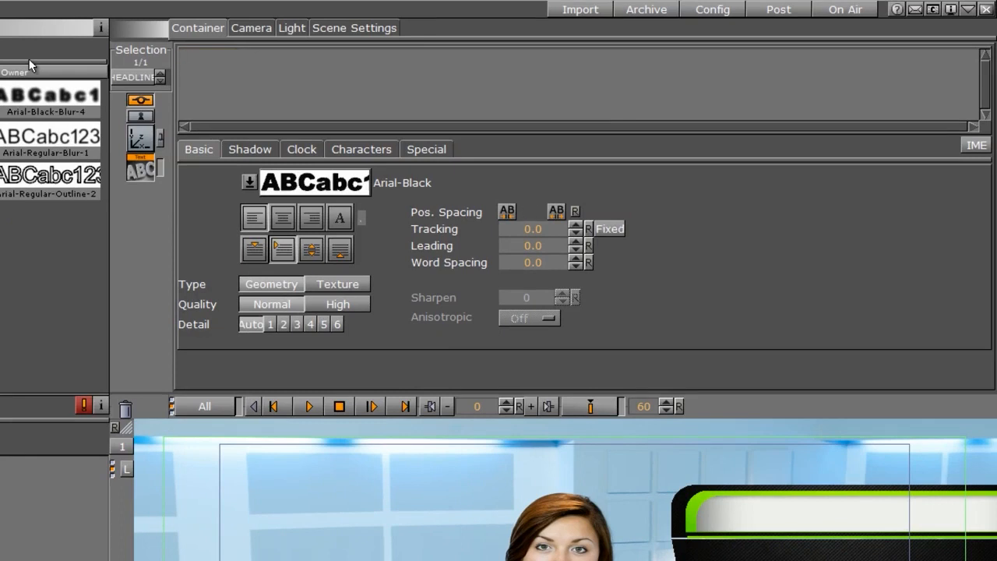
text(eadline)
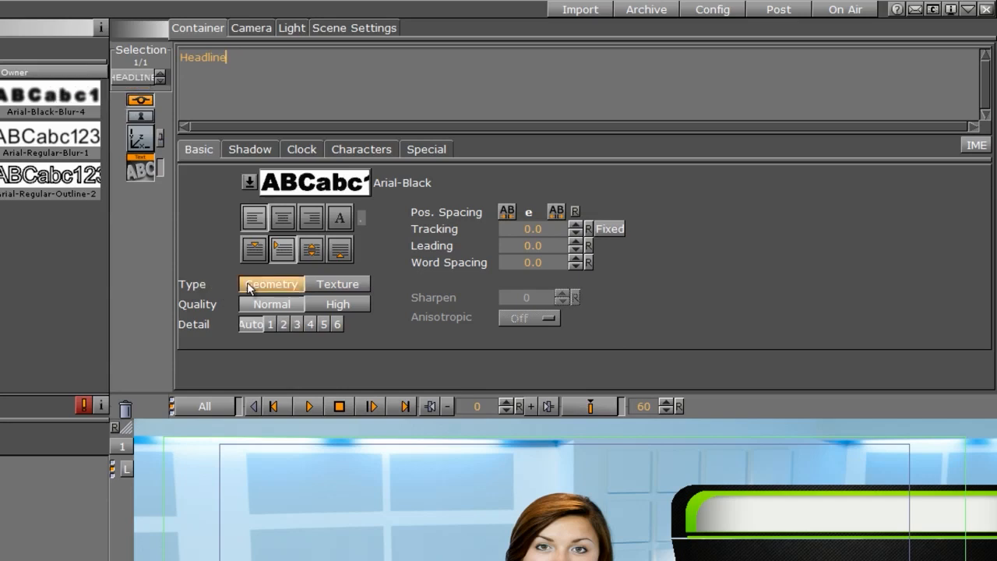
click(335, 287)
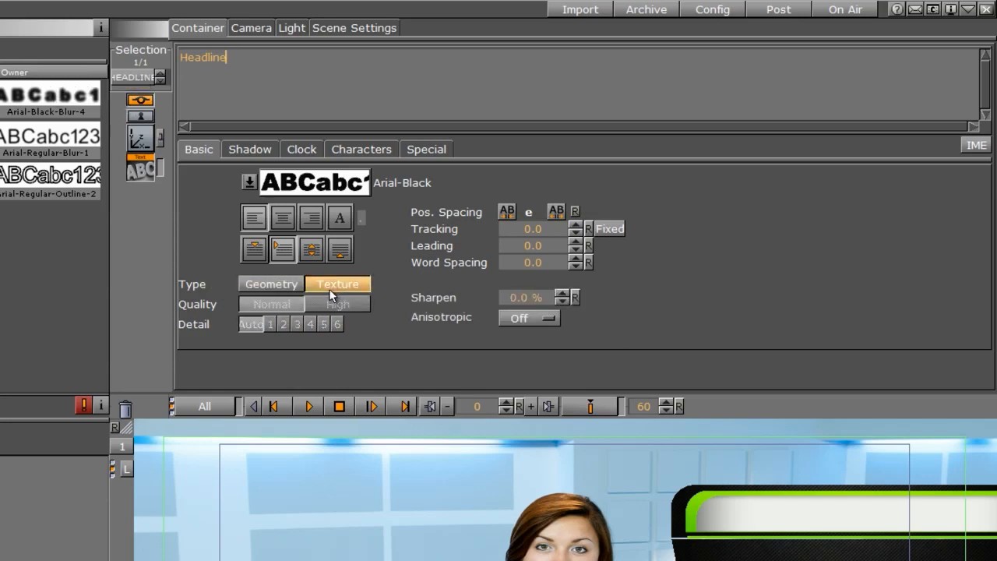
Scale the headline text to 0.61 and position it at about X 128, Y 113, Z 2.
click(141, 139)
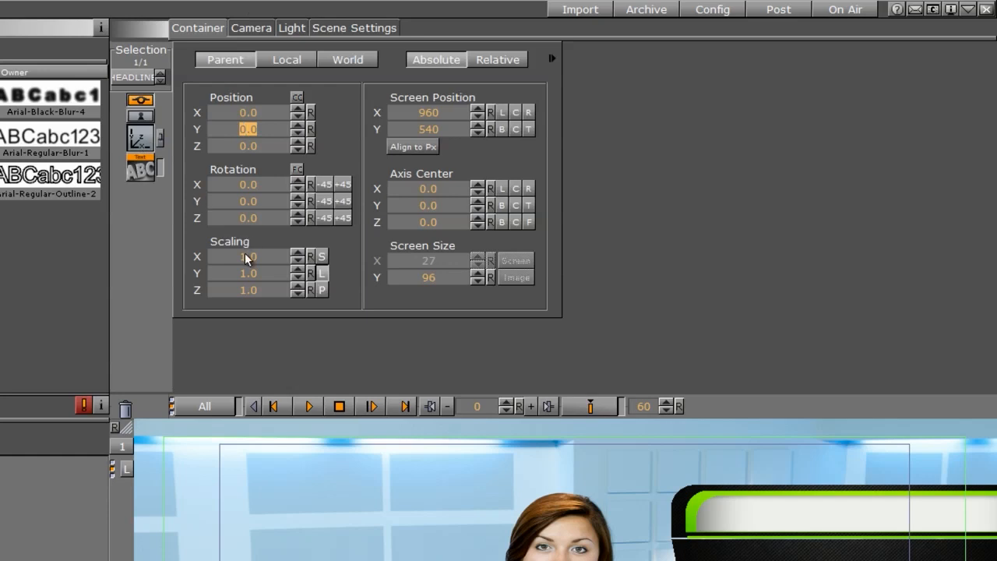
drag(248, 258, 215, 260)
drag(243, 130, 395, 107)
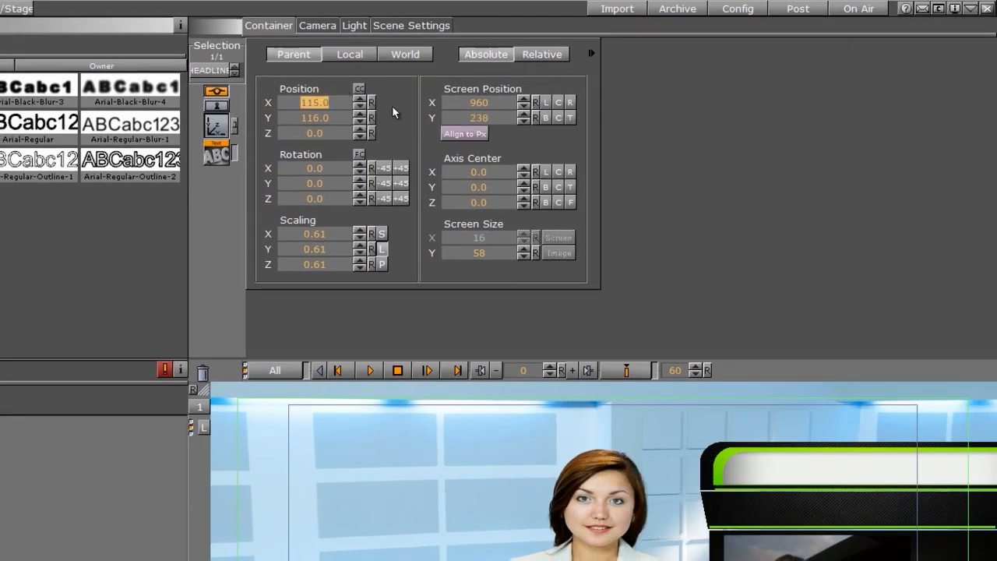
click(359, 130)
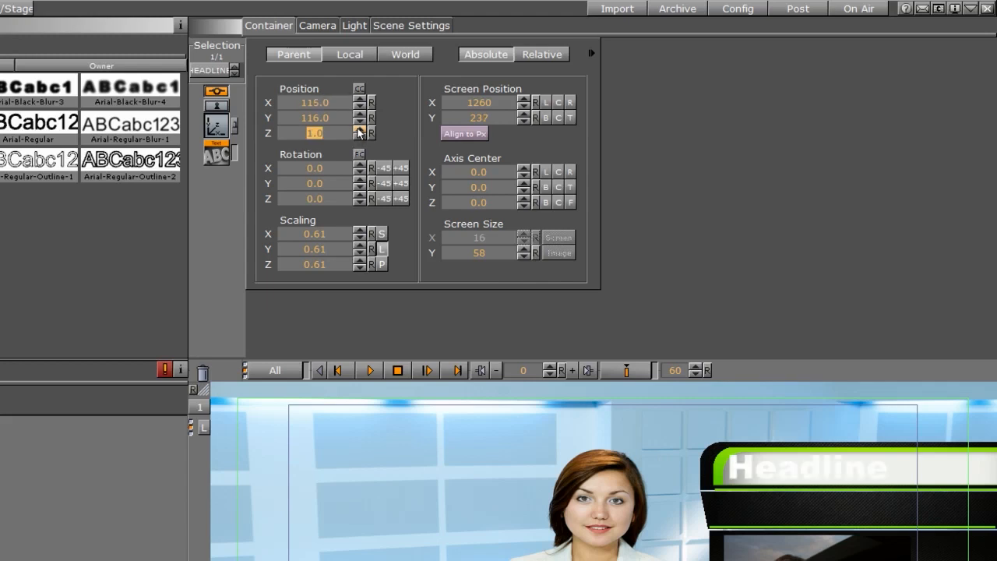
click(359, 129)
drag(307, 117, 315, 117)
click(316, 116)
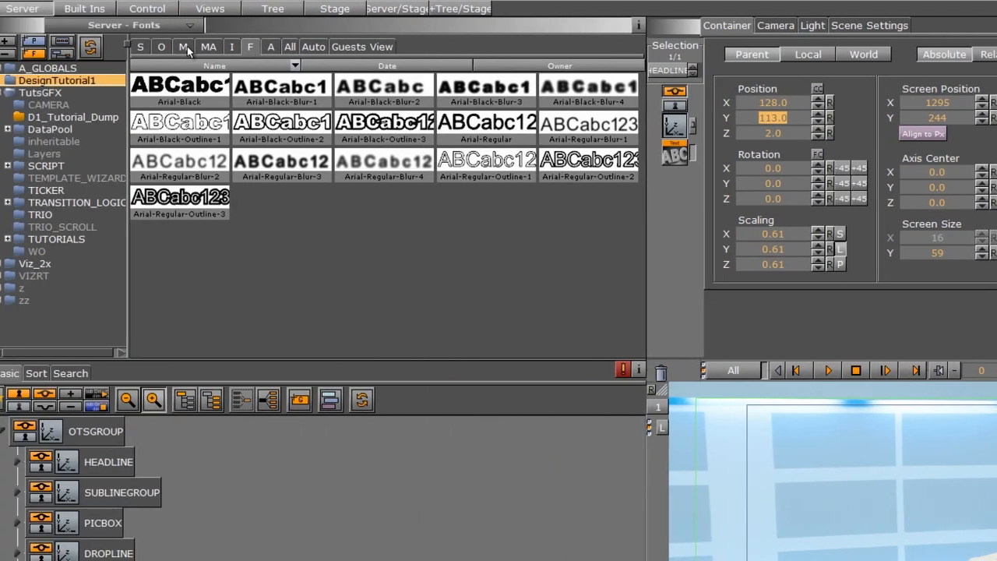
Add the Maxsize container plugin from the Tools folder to the HEADLINE text container.
click(193, 48)
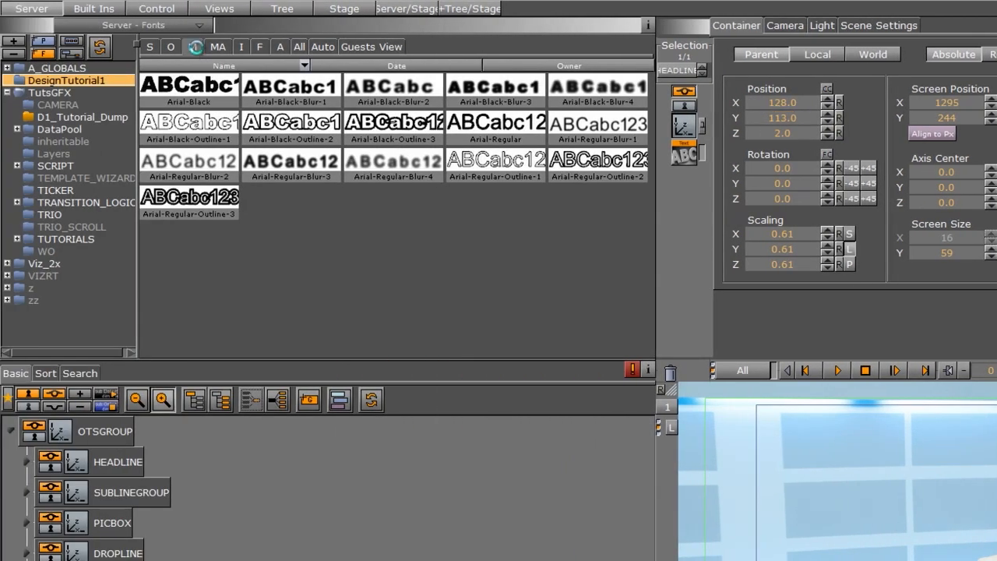
drag(188, 92, 162, 344)
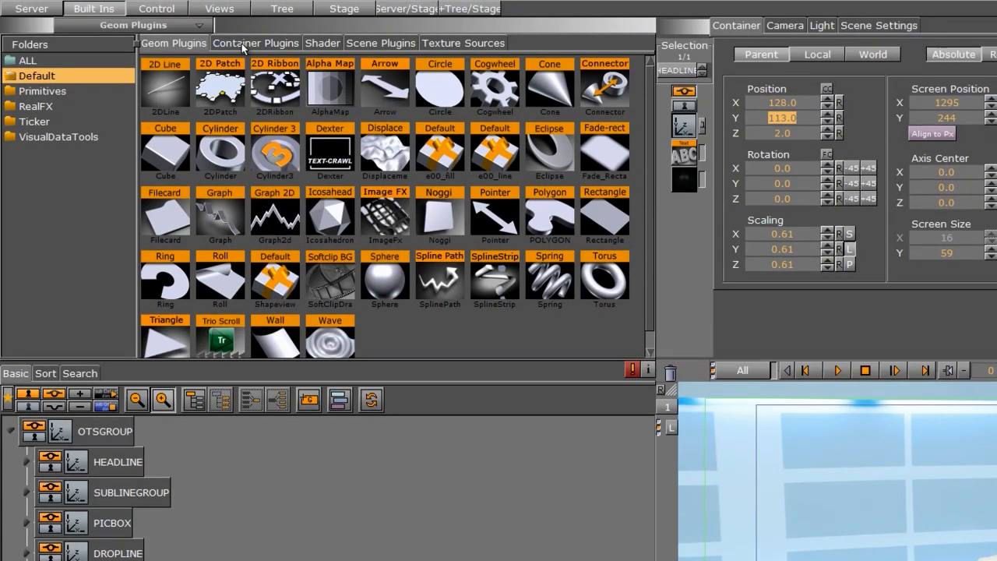
click(243, 44)
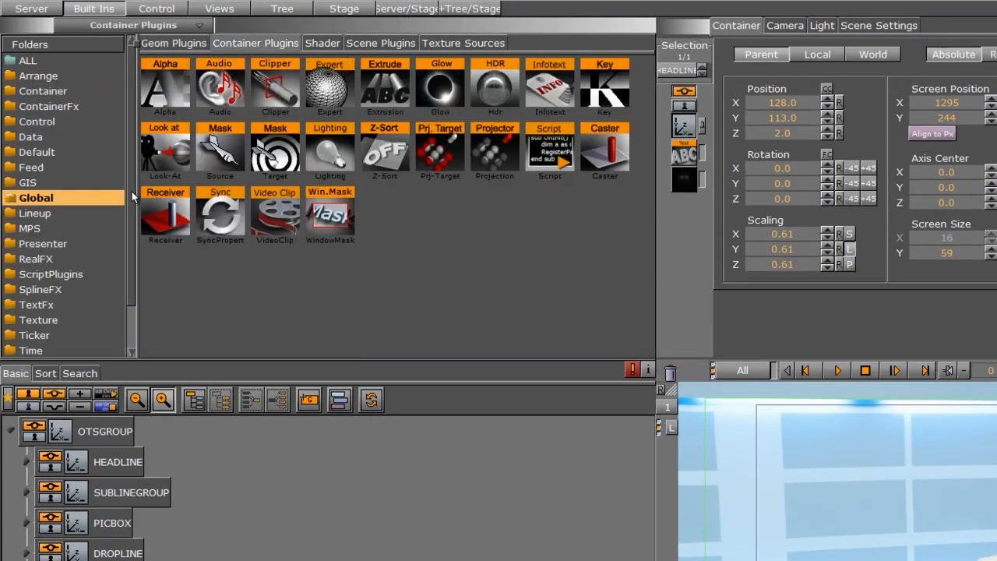
scroll(70, 310, down, 1)
click(51, 318)
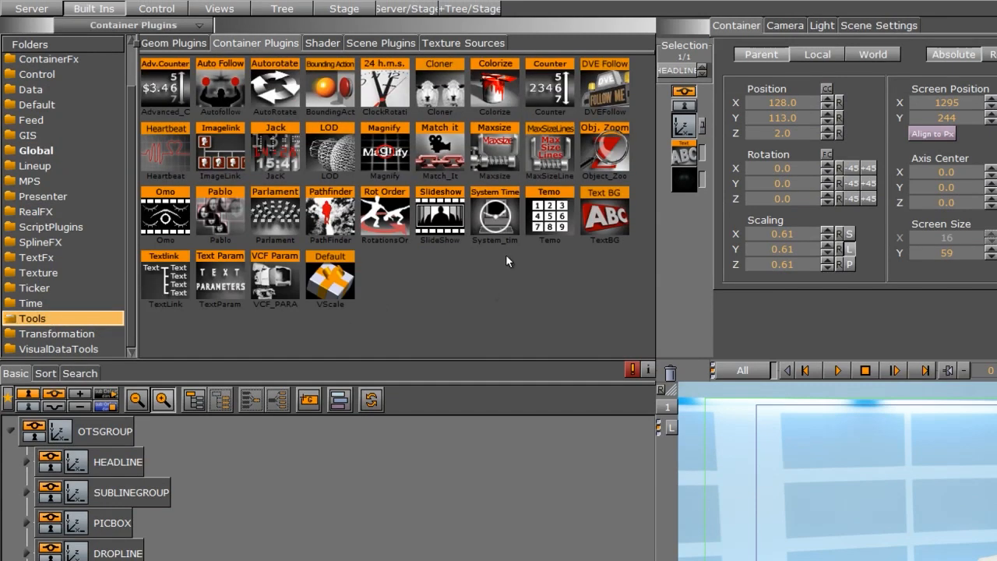
drag(494, 102, 544, 466)
drag(544, 415, 191, 352)
click(170, 356)
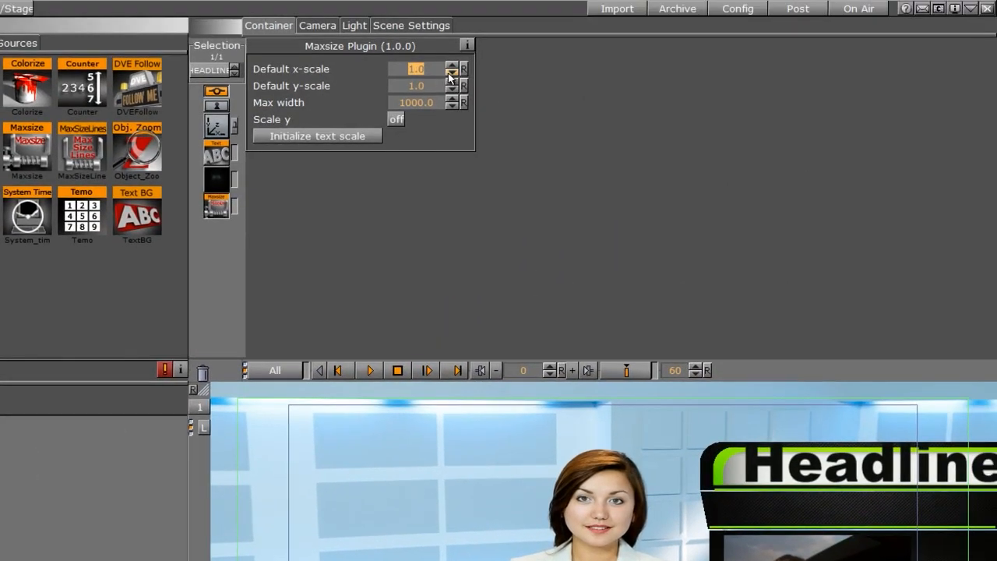
Set the Maxsize plugin's default x-scale and y-scale to 0.6 each.
click(450, 73)
click(450, 72)
click(450, 72)
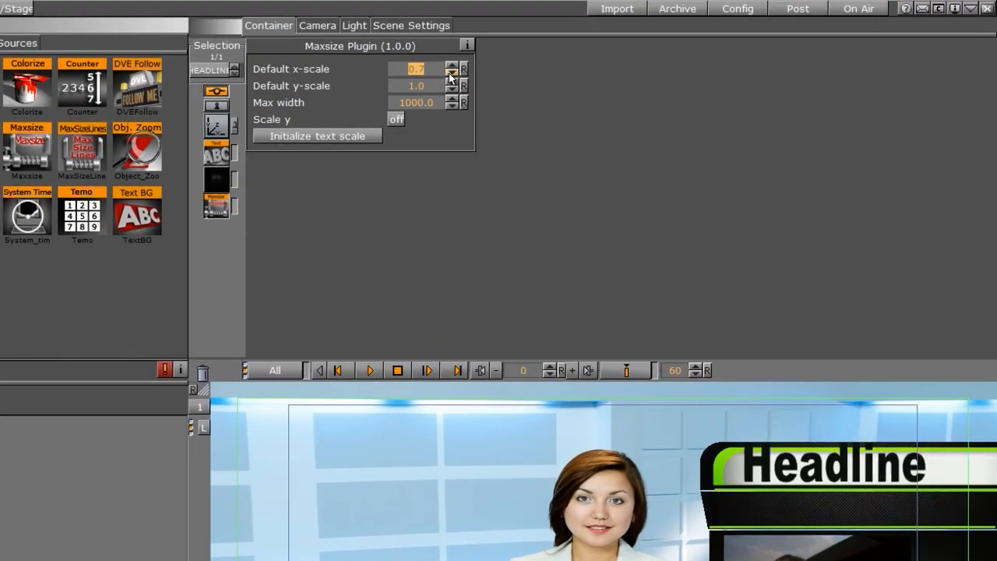
click(452, 73)
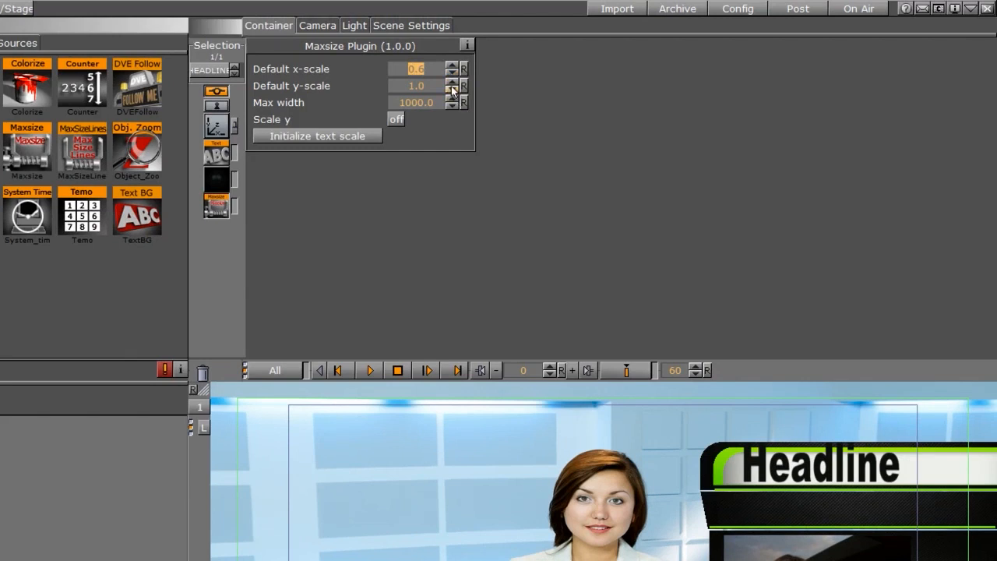
click(451, 90)
click(452, 89)
click(452, 90)
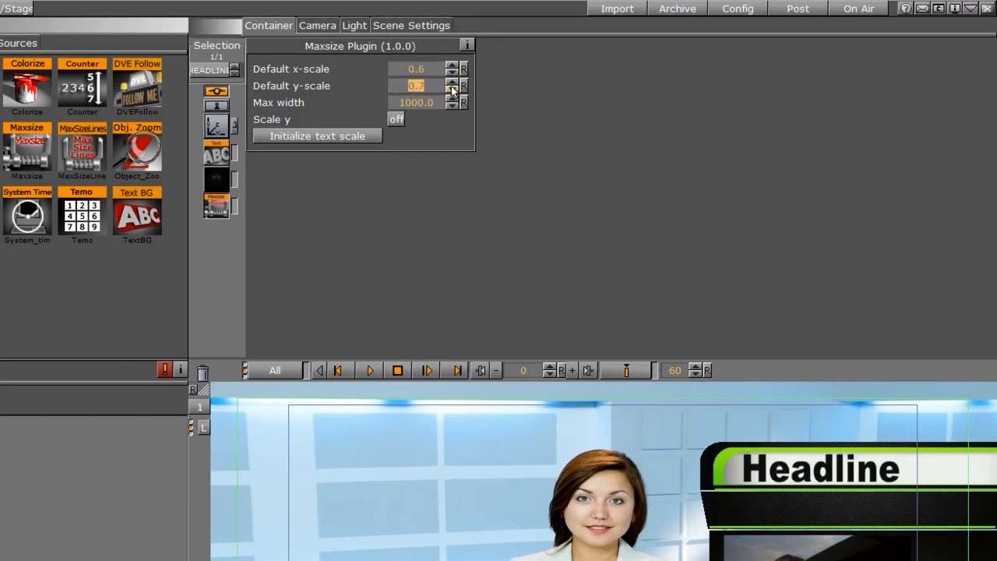
click(451, 90)
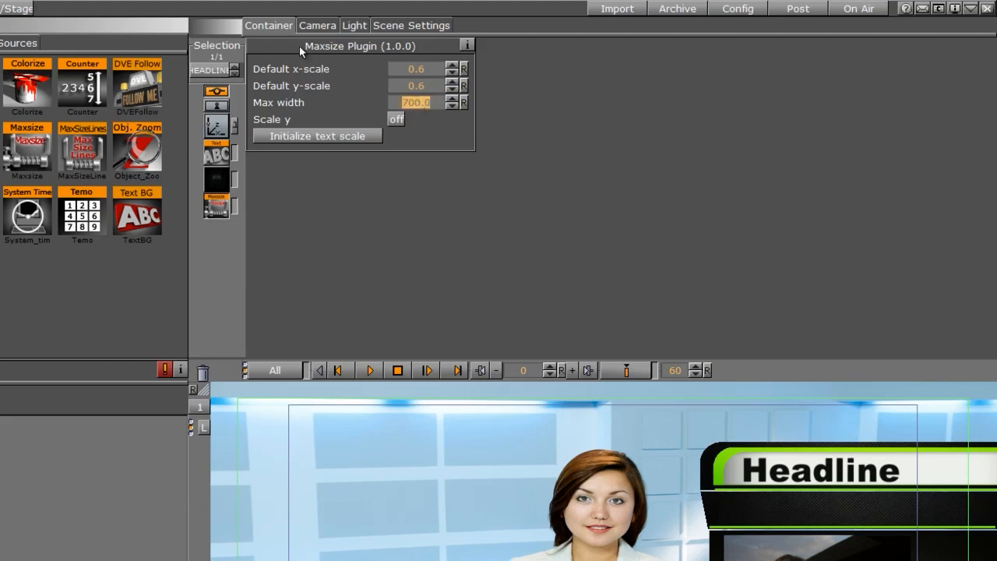
Type extra characters after the headline text to test the size limit, then delete them.
click(216, 153)
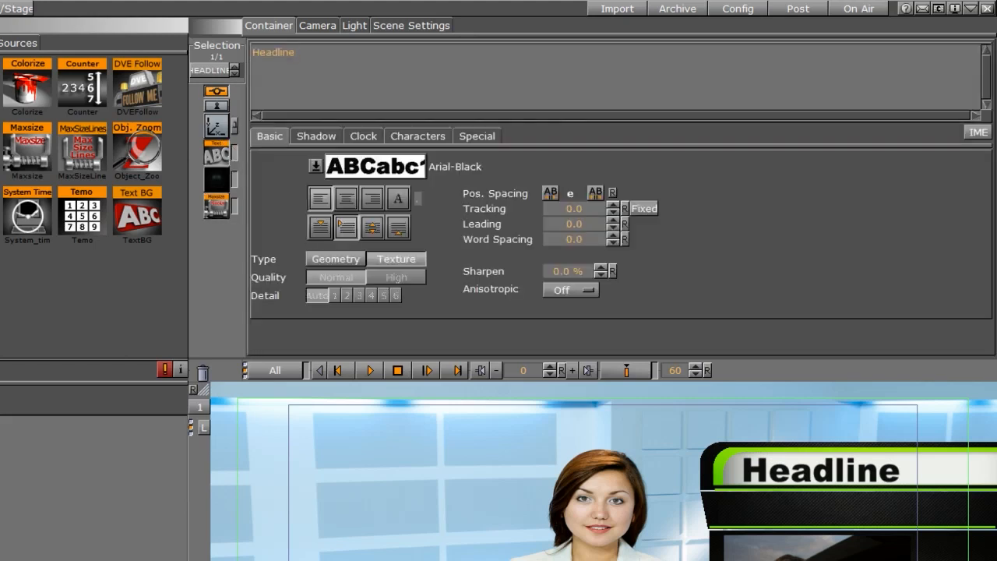
text(fgfgsdfgfds)
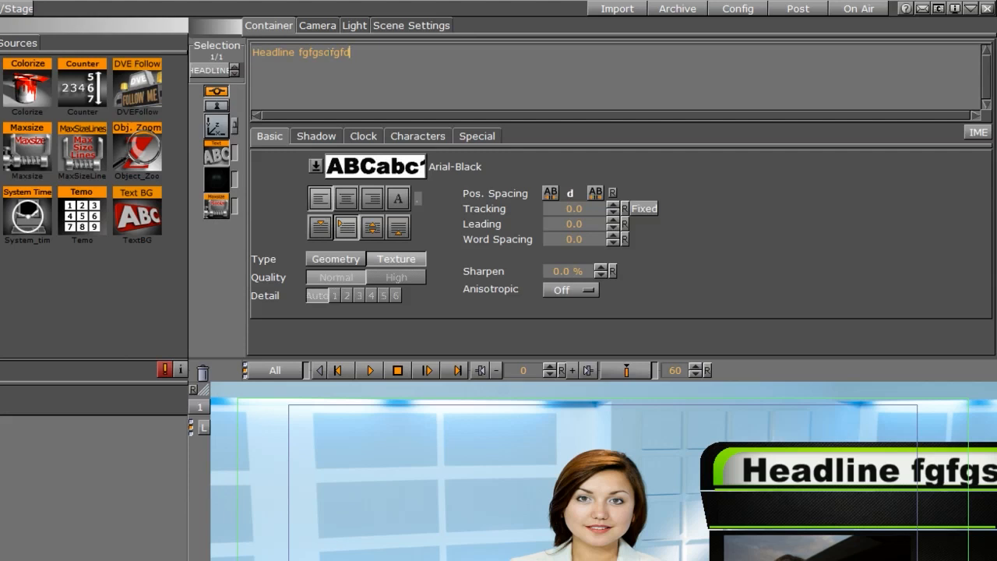
key(BackSpace)
key(BackSpace)
key(BackSpace)
key(BackSpace)
key(BackSpace)
key(BackSpace)
key(BackSpace)
key(BackSpace)
key(BackSpace)
key(BackSpace)
key(BackSpace)
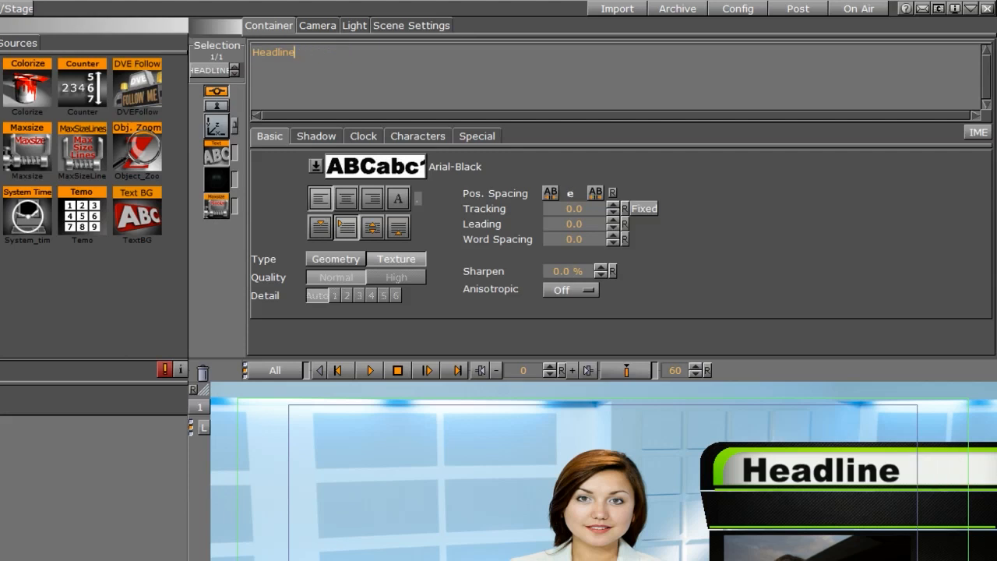
Set the Maxsize max width to 500 and test it with extra headline characters, then delete them.
click(218, 209)
drag(427, 104, 170, 96)
text(500)
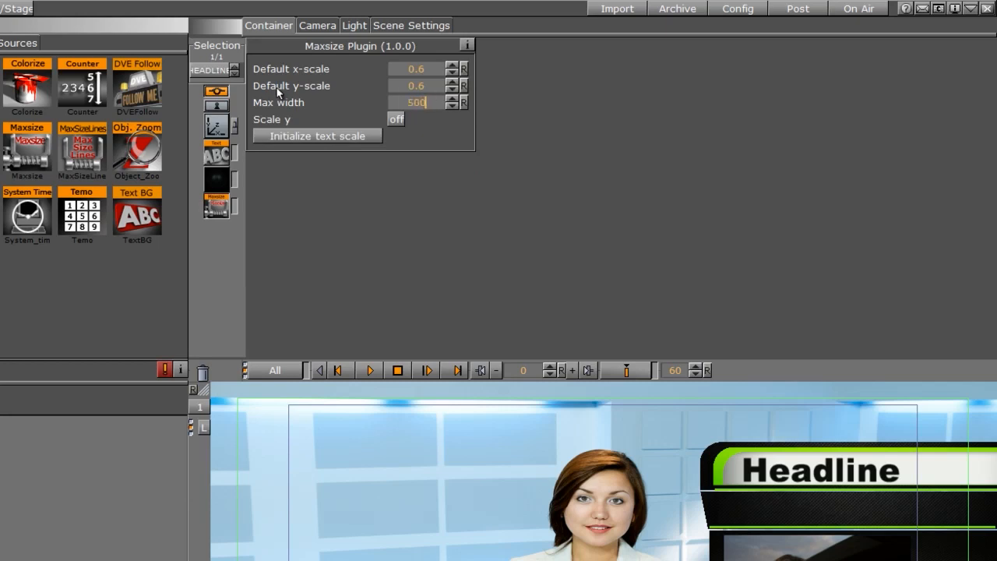
key(Return)
click(216, 155)
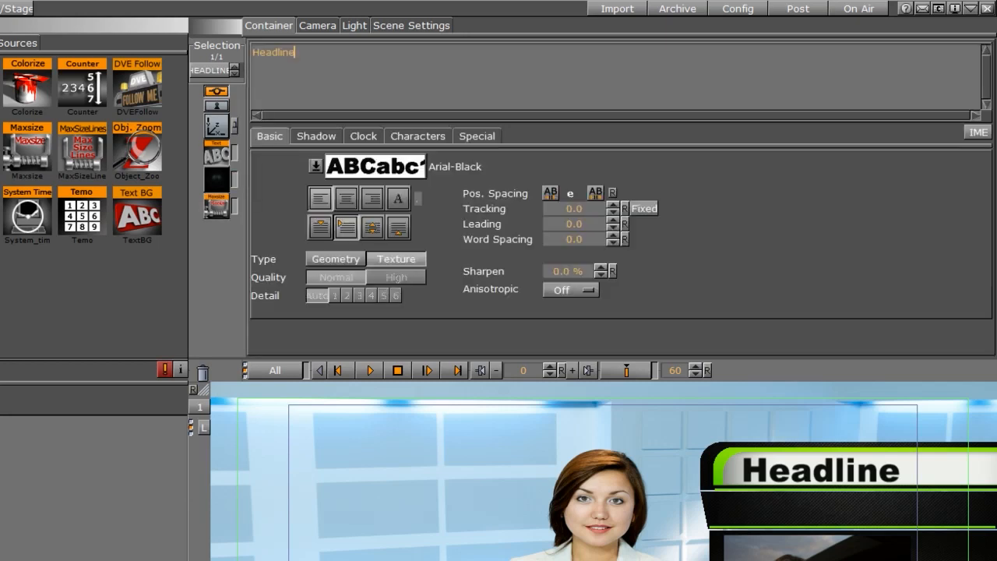
text(fdgfdgfdsgfdsgfdg)
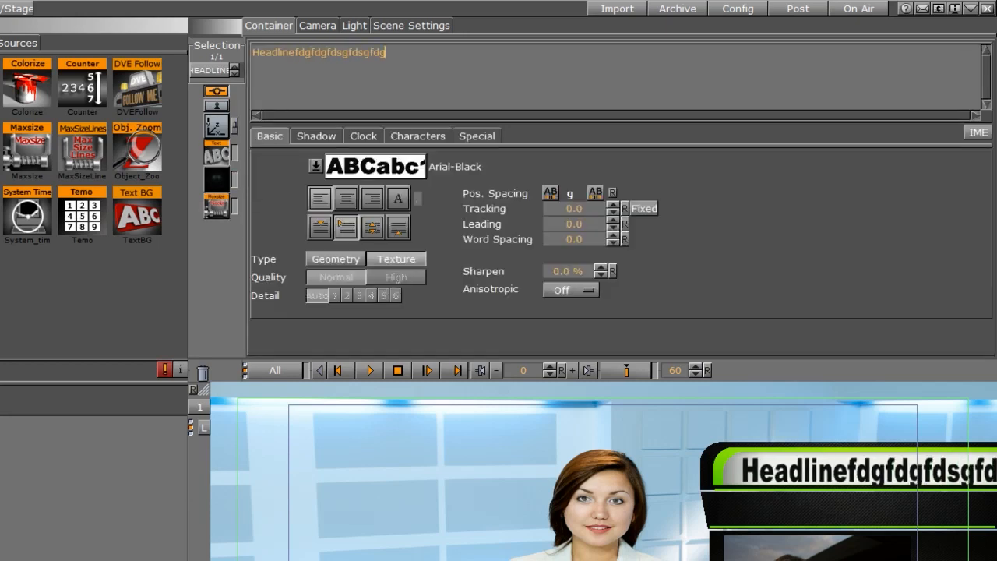
key(BackSpace)
key(BackSpace)
key(BackSpace)
key(BackSpace)
key(BackSpace)
key(BackSpace)
key(BackSpace)
key(BackSpace)
key(BackSpace)
key(BackSpace)
key(BackSpace)
key(BackSpace)
key(BackSpace)
key(BackSpace)
key(BackSpace)
key(BackSpace)
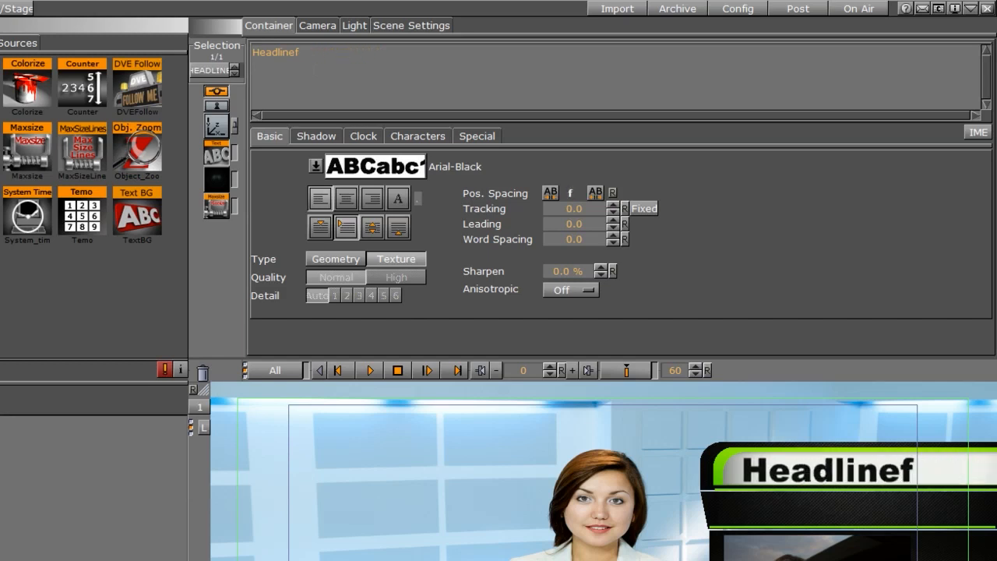
key(BackSpace)
Set the Maxsize max width to 350 and retest with extra headline characters, then delete them.
click(217, 207)
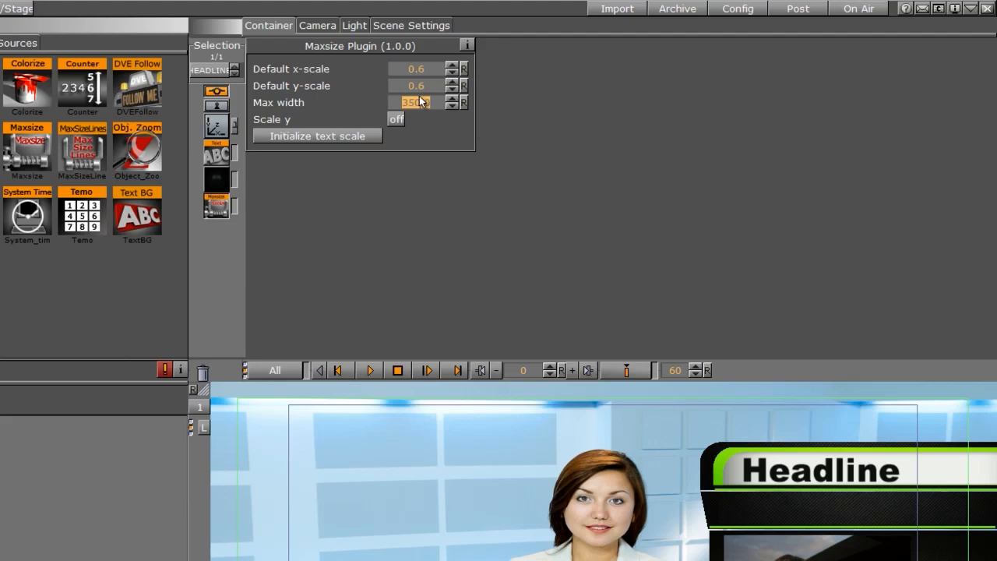
click(216, 153)
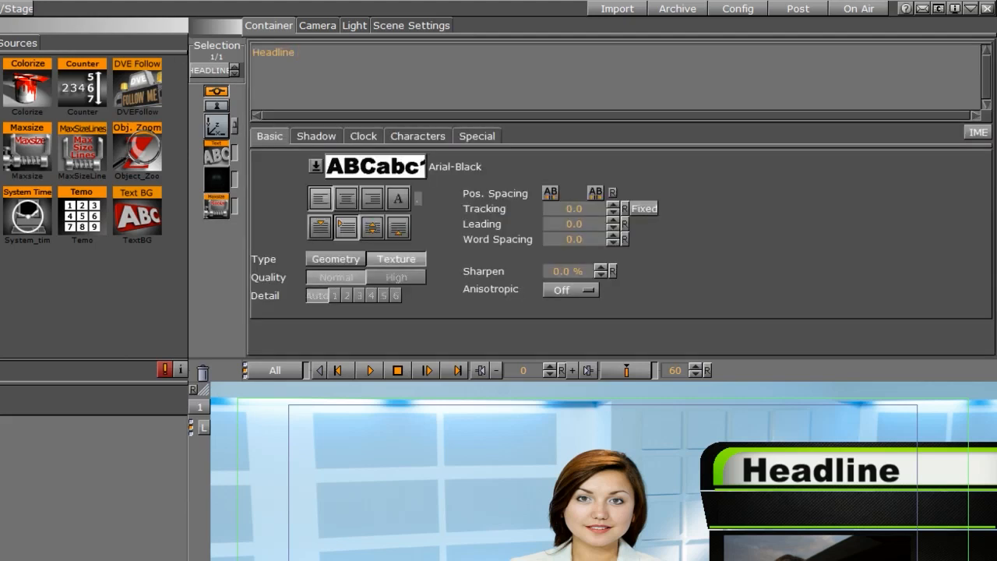
text(kdkdkdkdk)
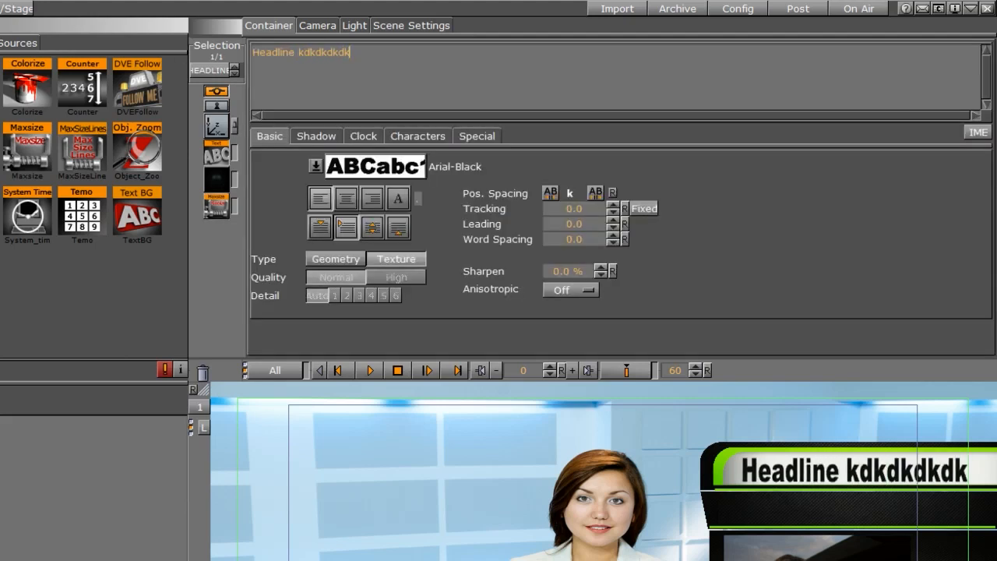
key(BackSpace)
key(BackSpace)
key(BackSpace)
key(BackSpace)
key(BackSpace)
key(BackSpace)
key(BackSpace)
key(BackSpace)
key(BackSpace)
key(BackSpace)
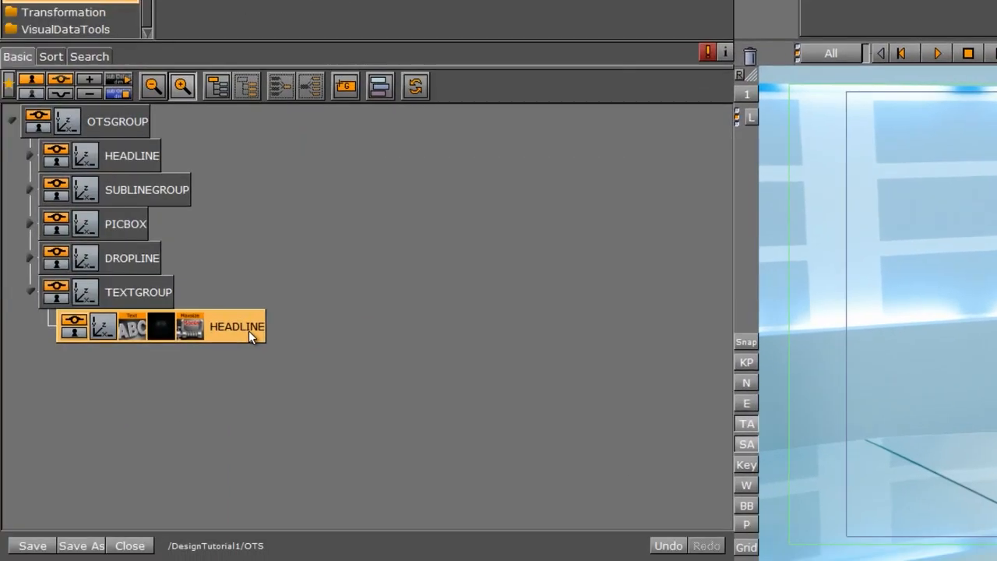
Duplicate the HEADLINE text container inside TEXTGROUP and rename the copy subLINE.
drag(248, 330, 201, 400)
click(229, 362)
click(230, 359)
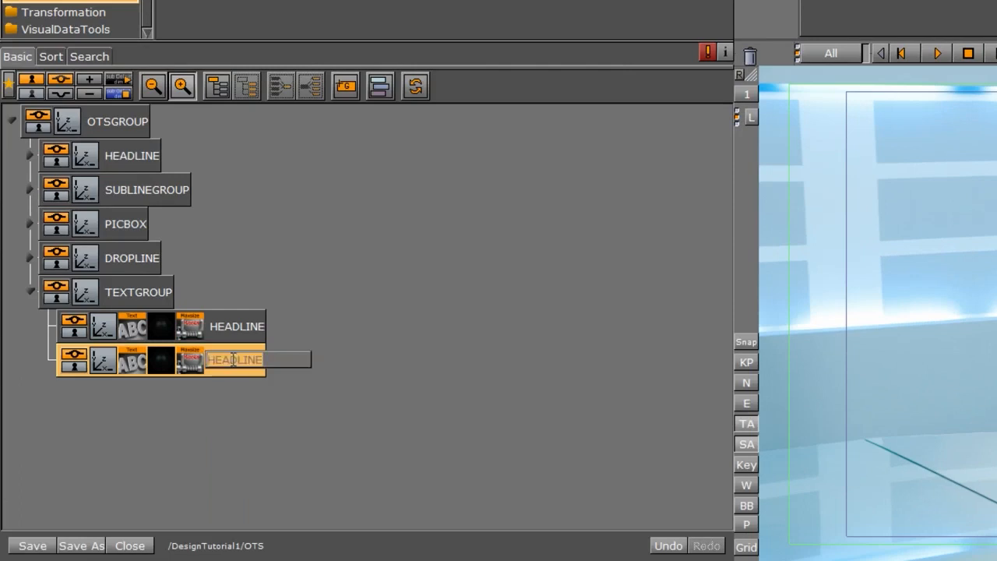
click(229, 360)
key(BackSpace)
key(BackSpace)
key(BackSpace)
key(BackSpace)
text(sub)
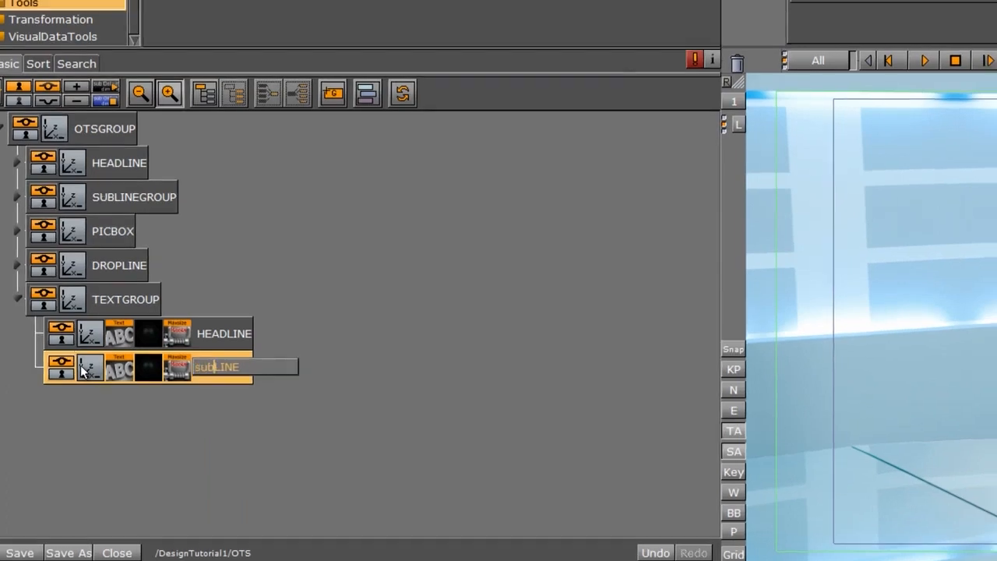
Set the subLINE Maxsize default x-scale and y-scale to 0.5 each.
click(96, 362)
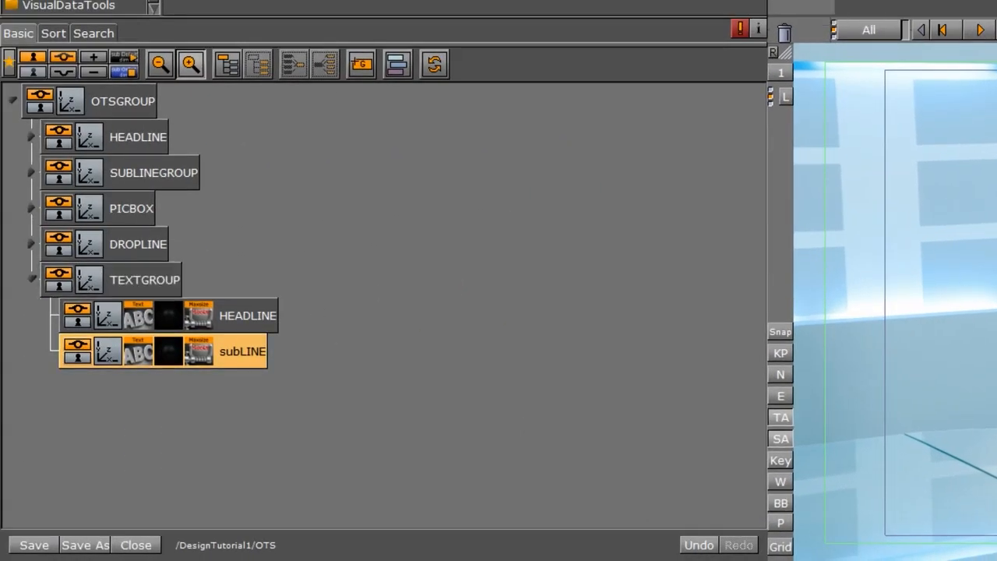
drag(168, 352, 784, 31)
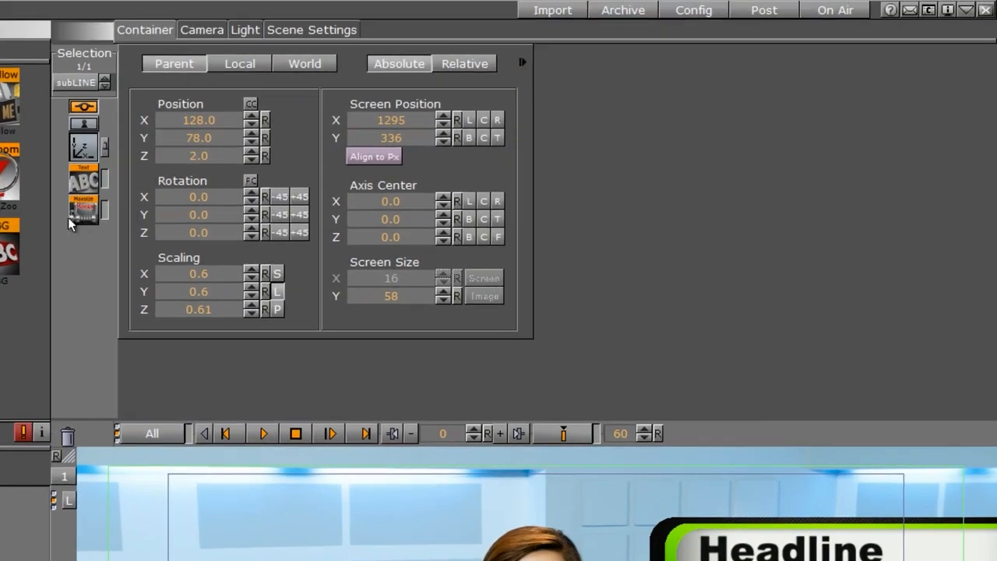
click(78, 213)
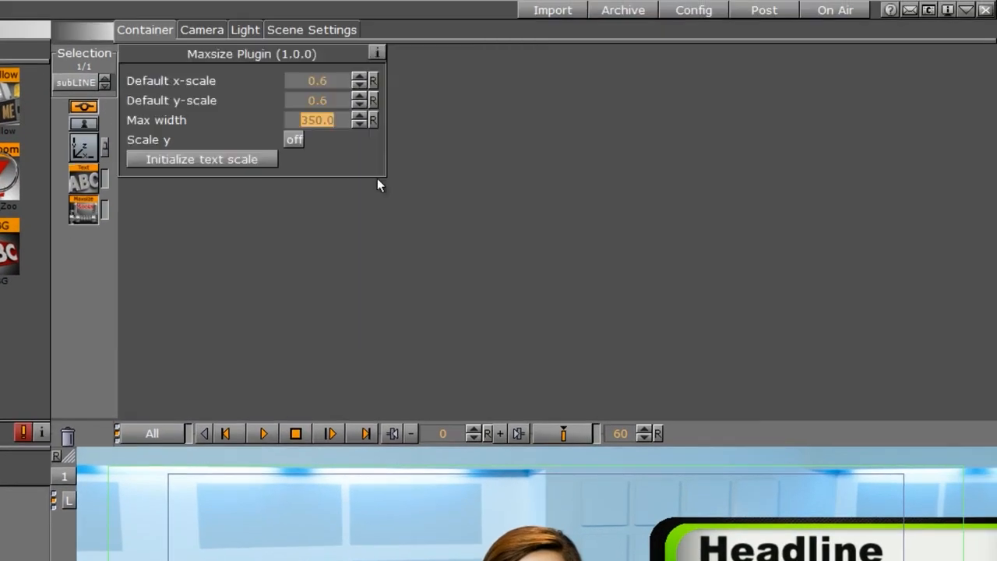
click(358, 85)
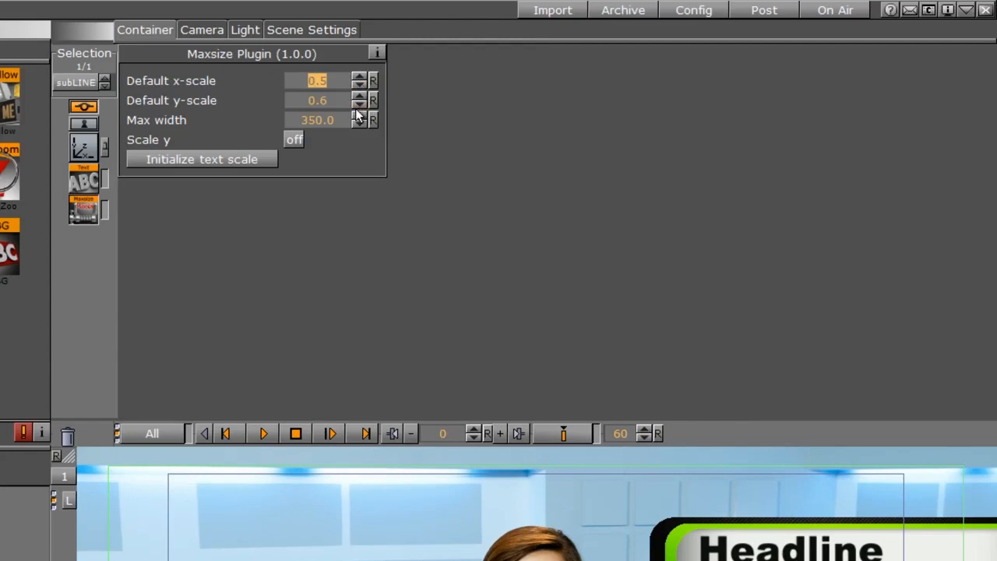
click(358, 102)
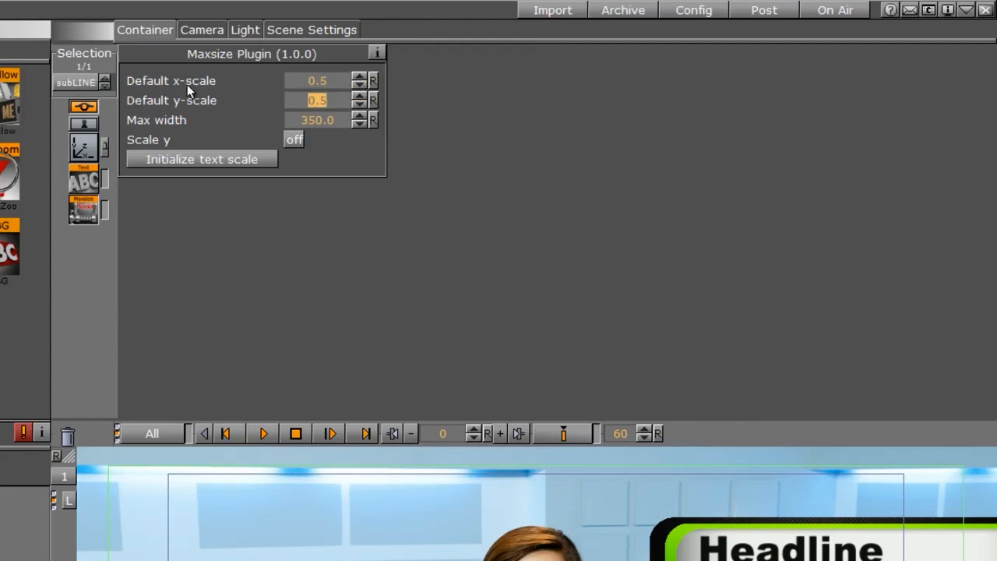
Type extra characters into the subLINE text to test its size limit, then delete them.
click(84, 181)
text(dfsdfsdafds)
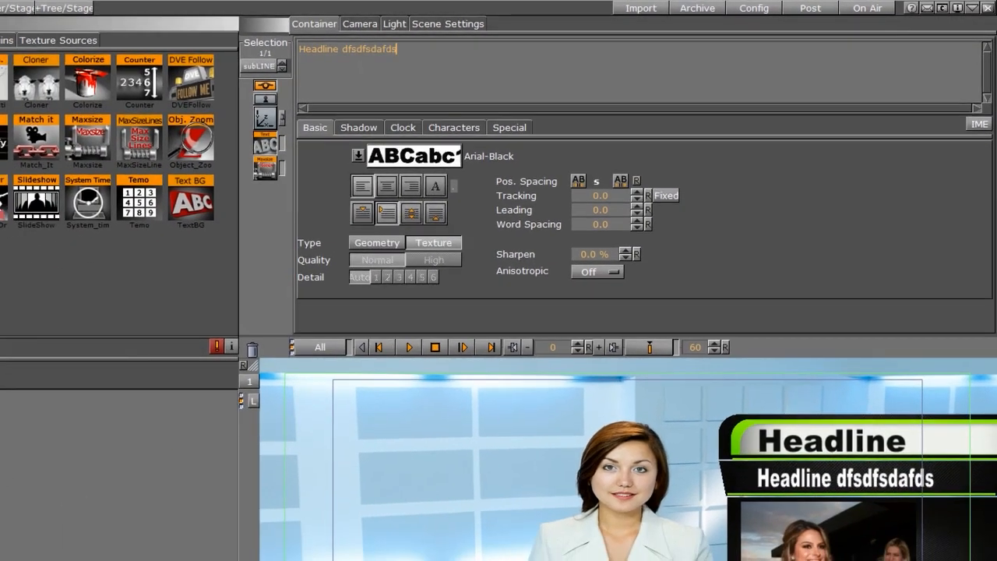
key(BackSpace)
key(BackSpace)
key(BackSpace)
key(BackSpace)
key(BackSpace)
key(BackSpace)
key(BackSpace)
key(BackSpace)
key(BackSpace)
key(BackSpace)
key(BackSpace)
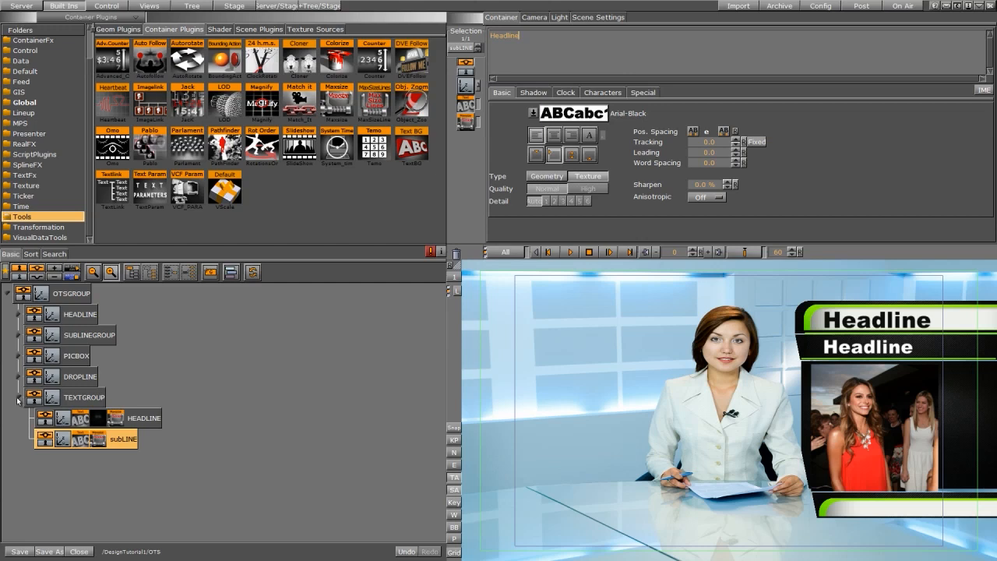
Add an Arial-Black text object into the DROPLINE group.
click(19, 401)
click(81, 379)
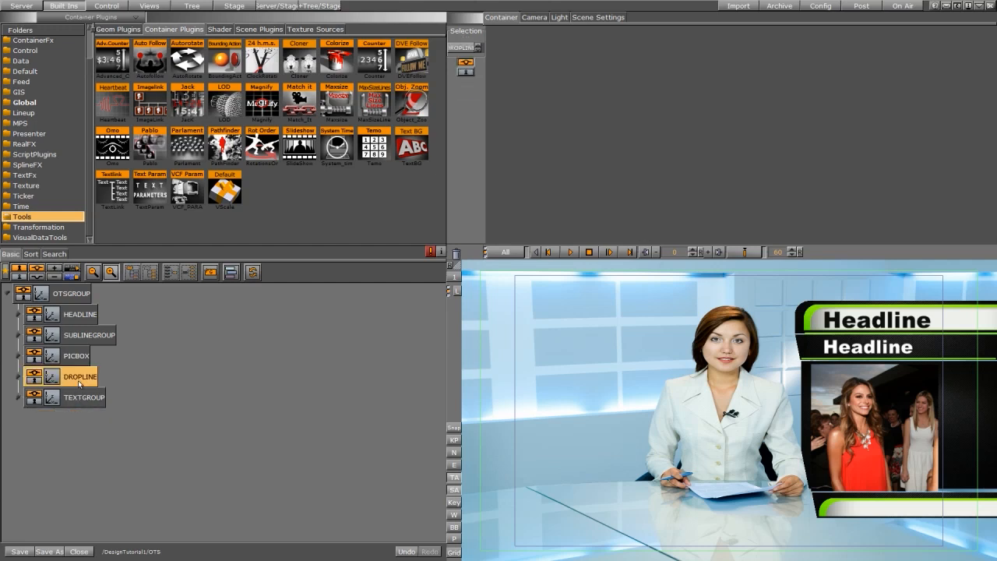
click(18, 378)
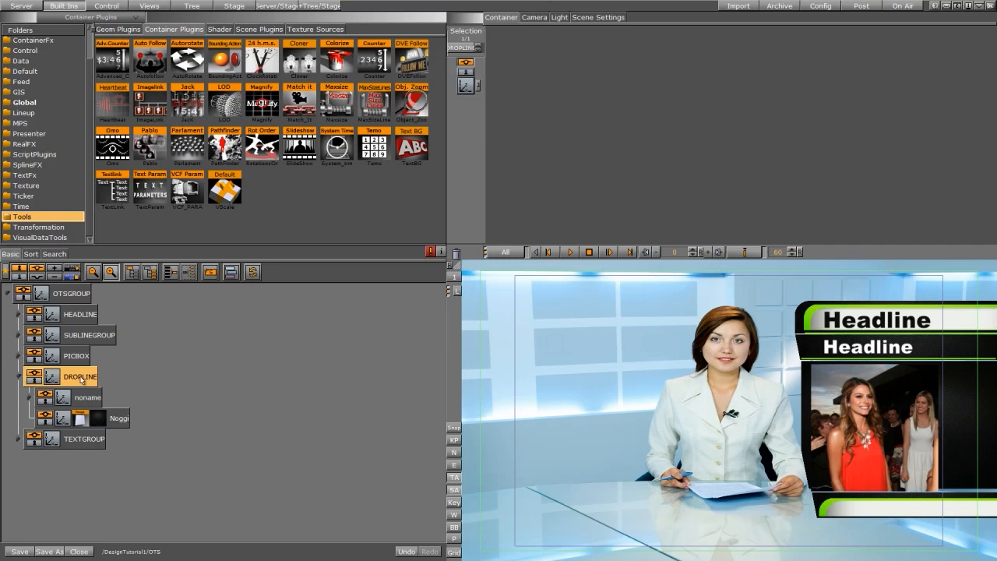
click(23, 6)
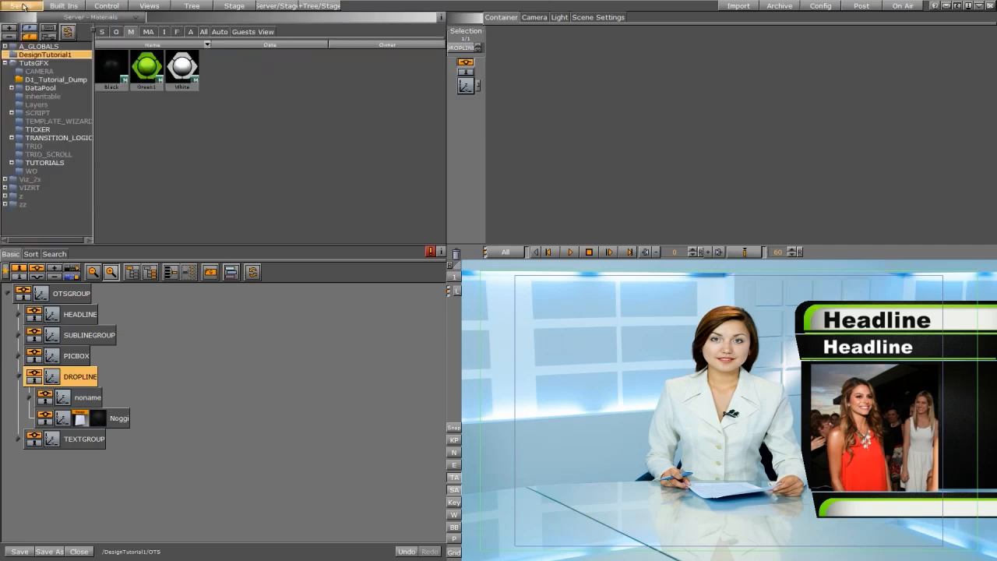
click(177, 33)
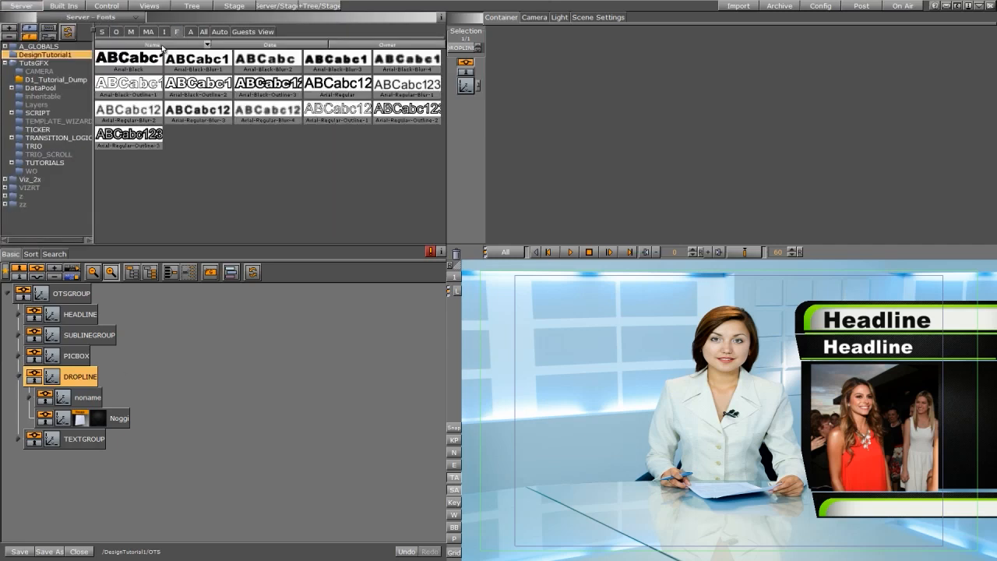
drag(152, 61, 115, 378)
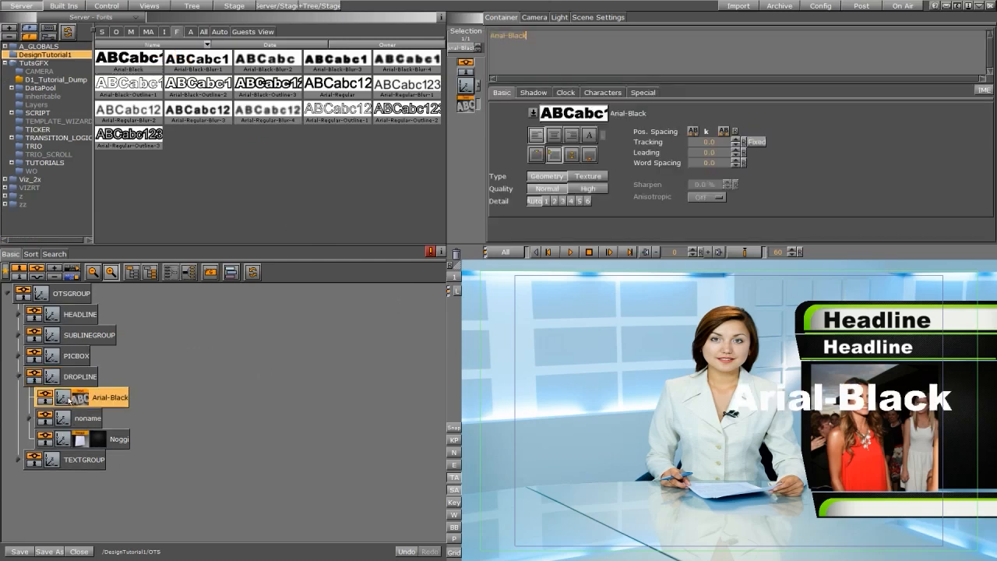
Scale the new text to 0.4 and position it at about X 144, Y -142, Z 2.
click(466, 85)
drag(537, 81, 423, 81)
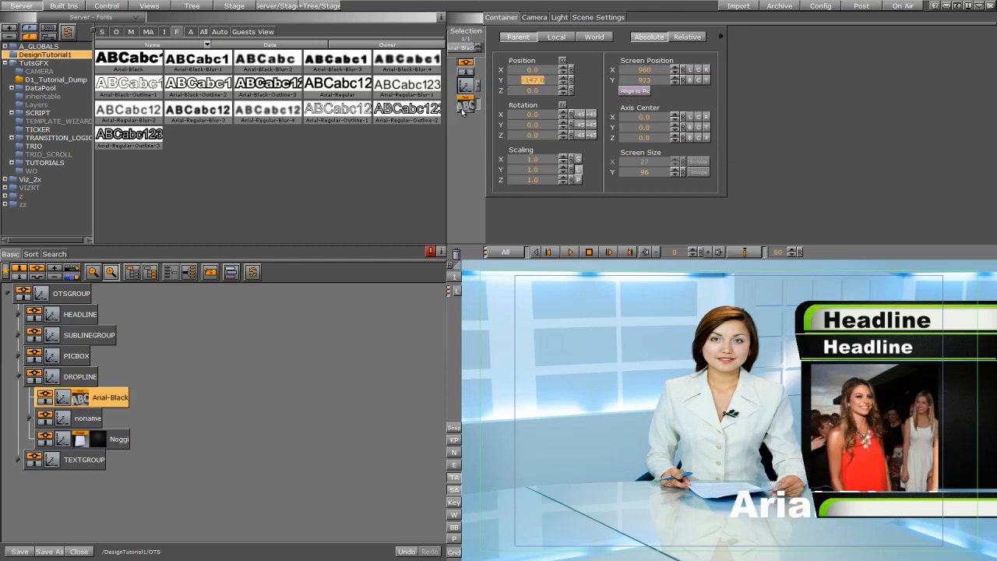
click(563, 88)
click(562, 88)
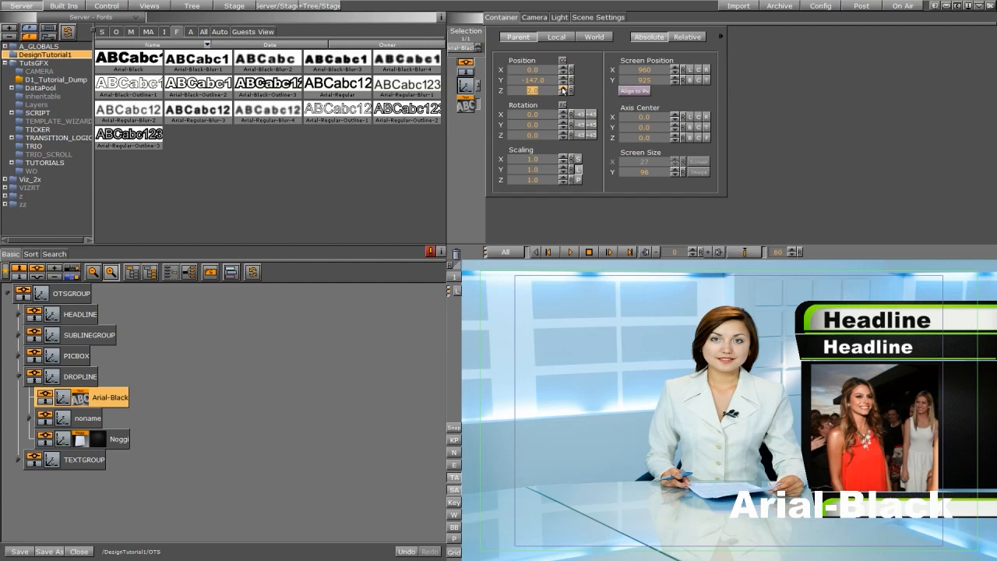
drag(553, 160, 521, 162)
drag(529, 71, 600, 68)
drag(525, 82, 526, 83)
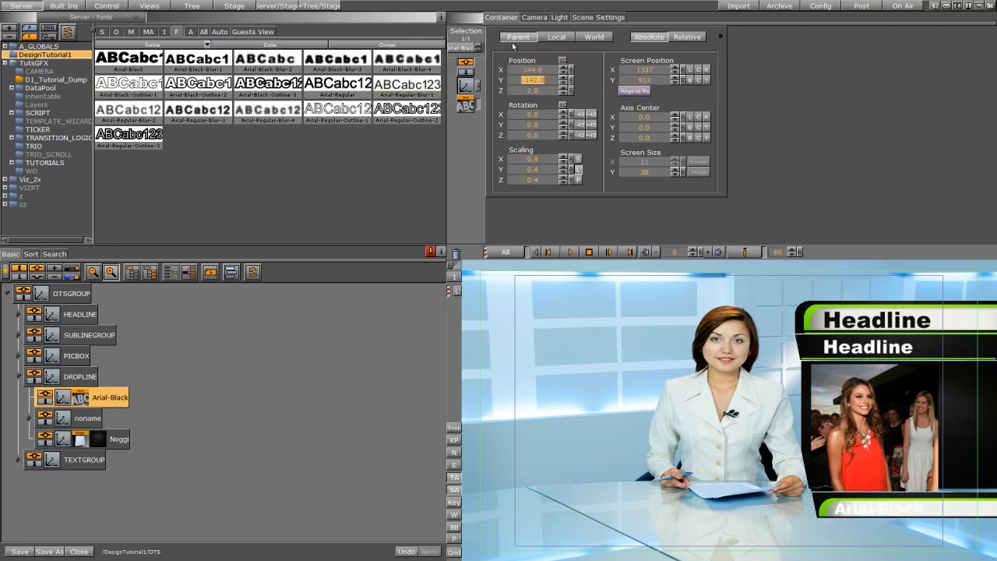
Apply the Black material to the new text and rename its container dropline.
click(131, 32)
drag(112, 69, 105, 399)
double_click(126, 397)
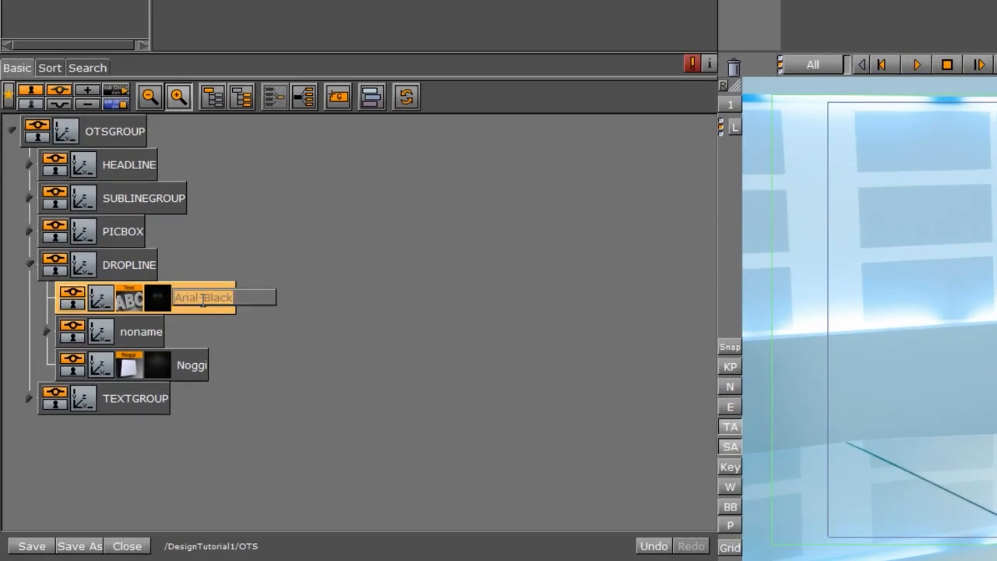
text(d)
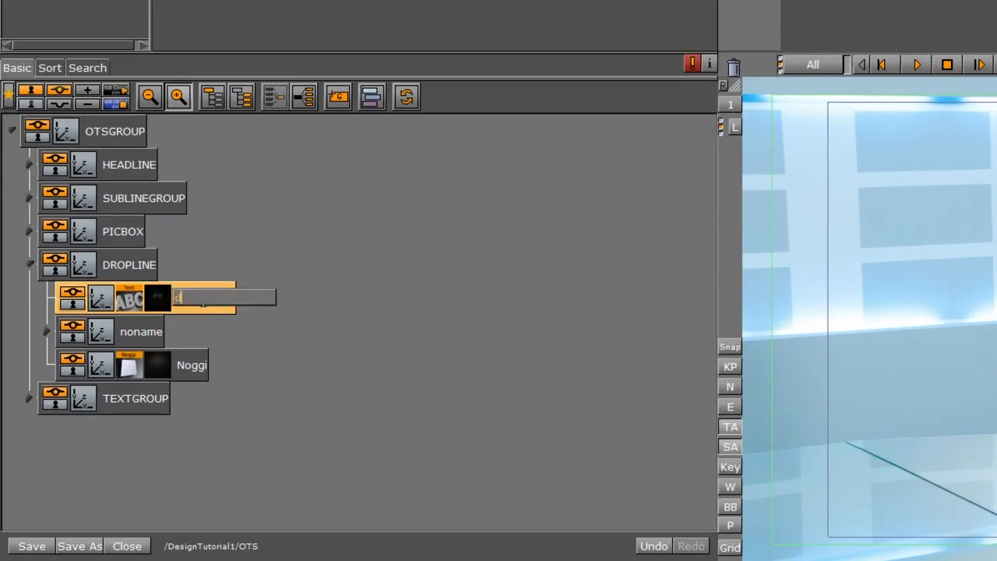
text(ropline)
key(Return)
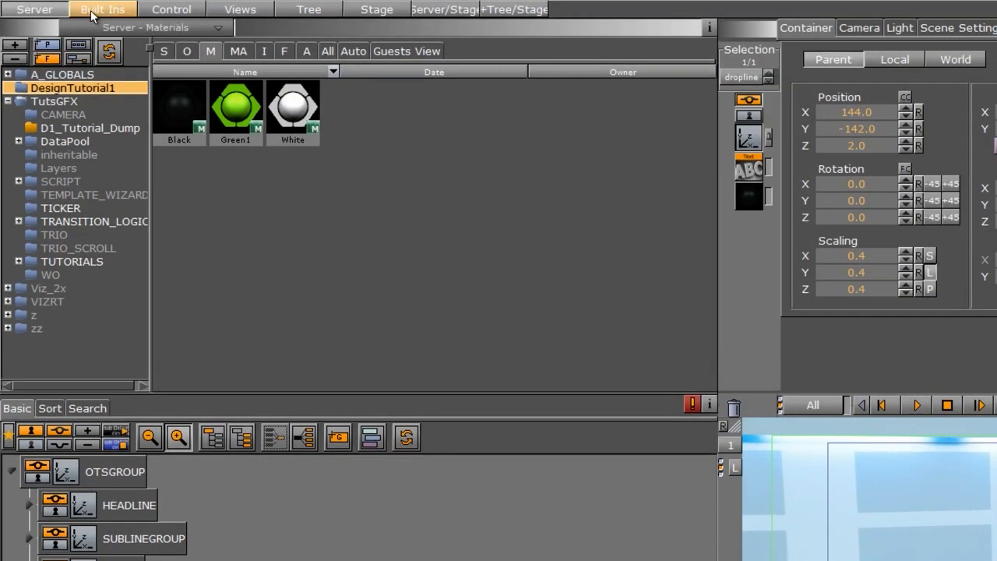
Add the Maxsize plugin to the dropline text container.
click(94, 11)
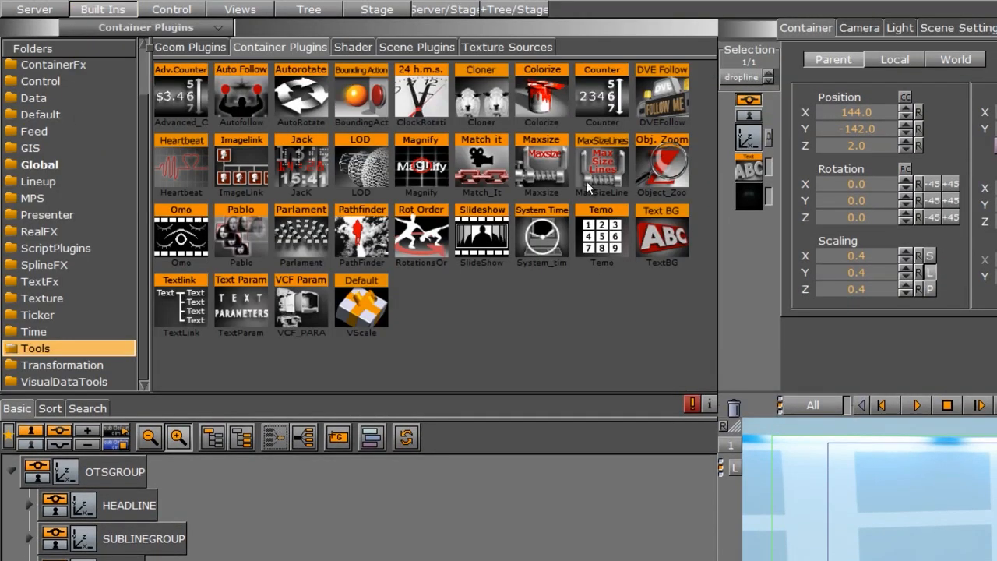
drag(545, 167, 655, 317)
drag(655, 266, 189, 354)
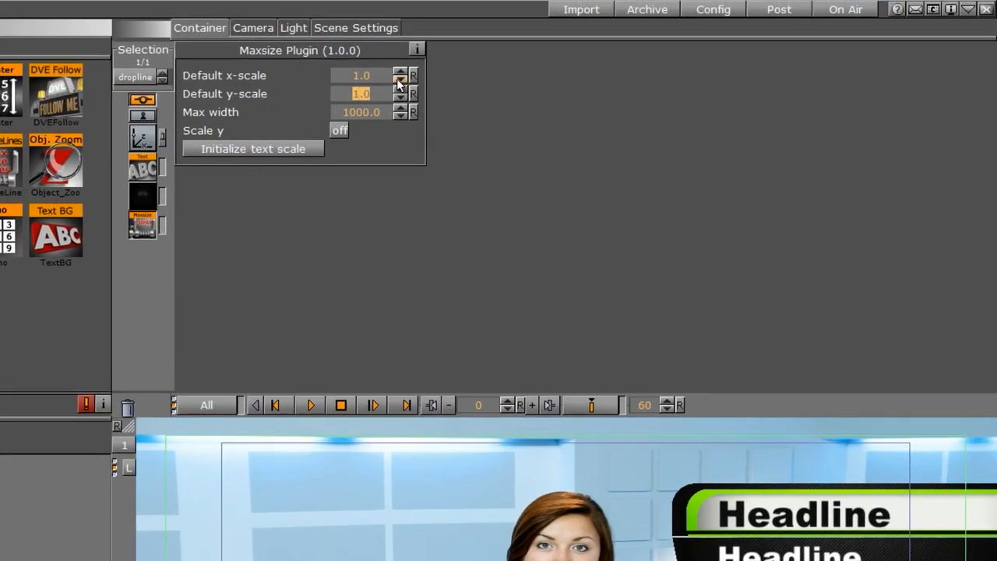
Set the Maxsize plugin's default x-scale and y-scale to 0.4.
click(400, 79)
click(399, 80)
click(399, 80)
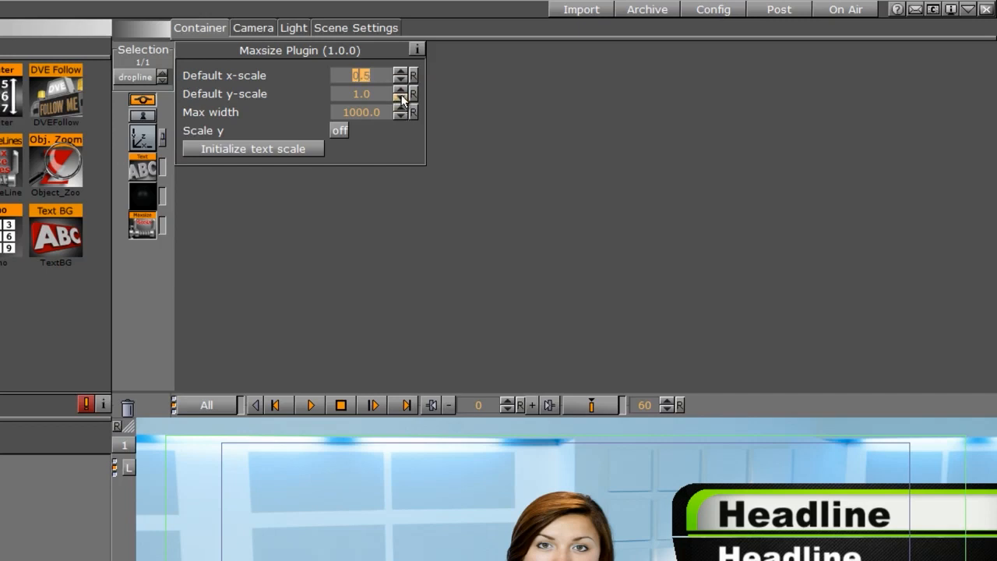
click(402, 98)
click(402, 99)
click(402, 98)
click(402, 98)
click(402, 98)
click(402, 98)
click(399, 79)
Switch the dropline text's type to Texture.
click(140, 171)
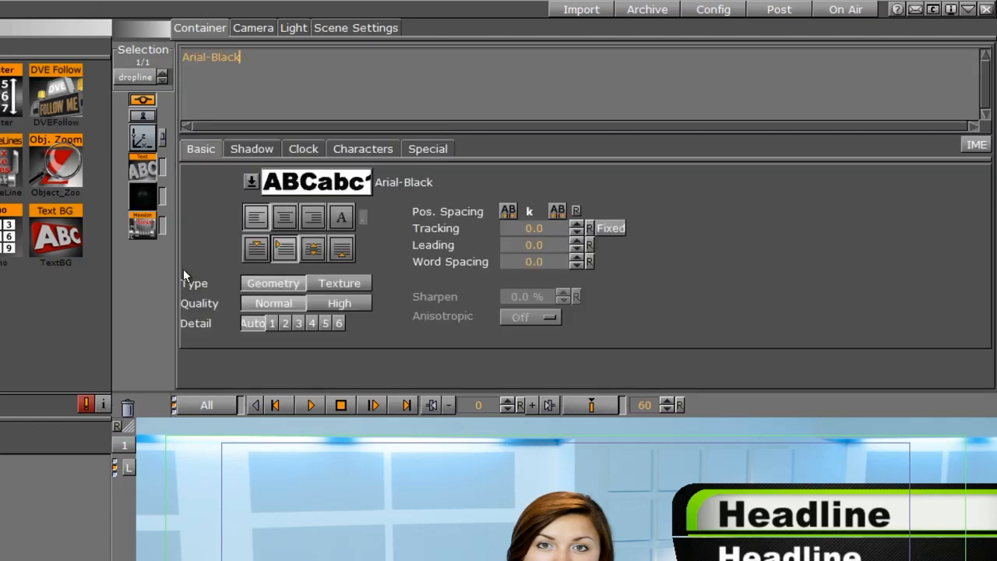
click(336, 284)
Set the Maxsize plugin's max width to 250.
click(142, 226)
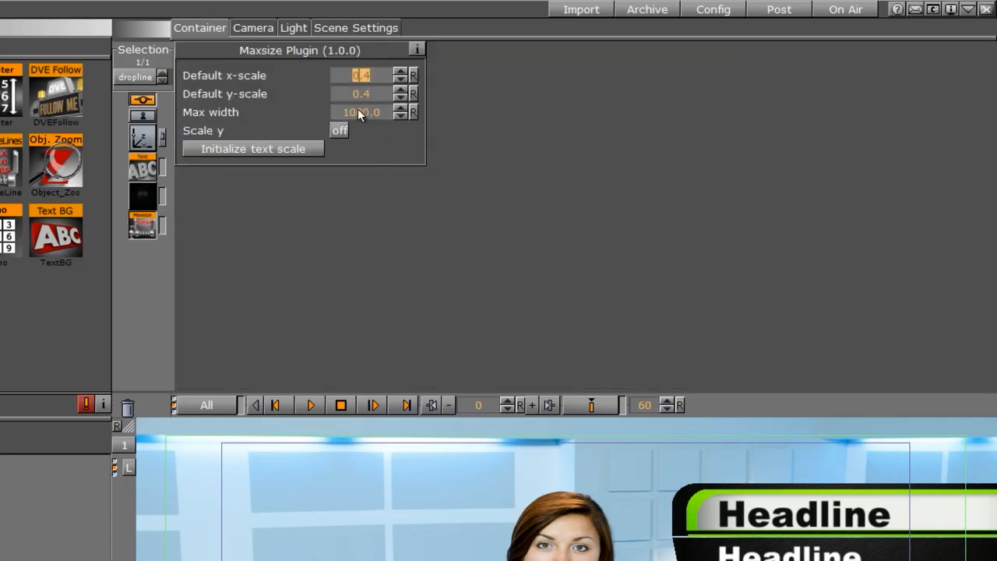
click(357, 113)
text(250)
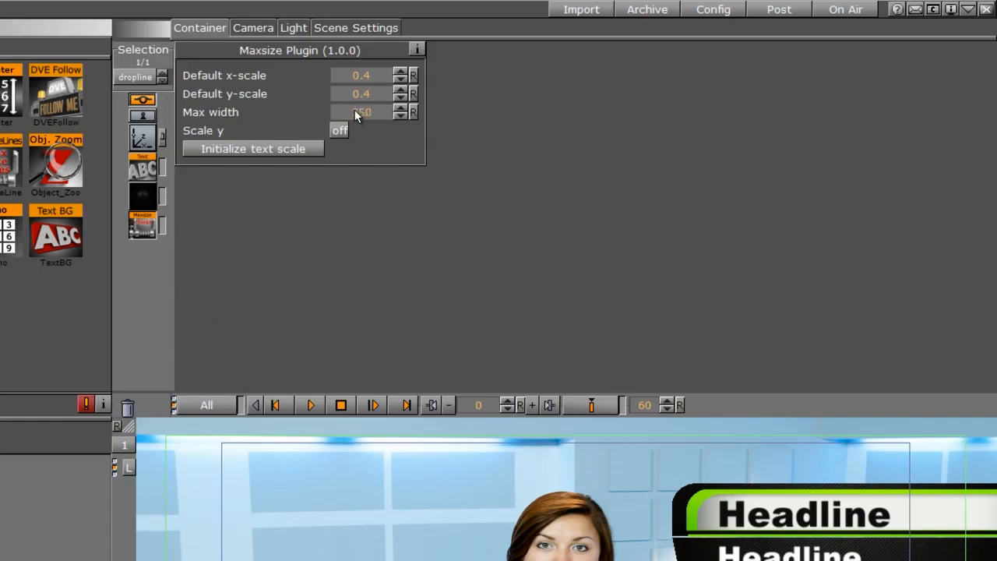
key(Return)
key(Return)
drag(364, 113, 473, 109)
Replace the dropline text content with Dropline.
click(142, 168)
drag(271, 51, 154, 69)
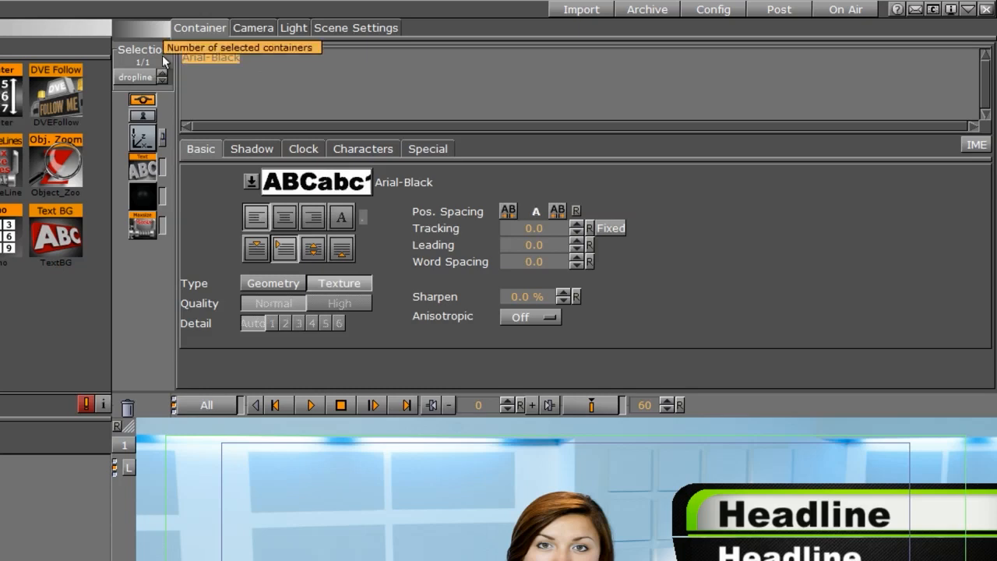
text(Dropline)
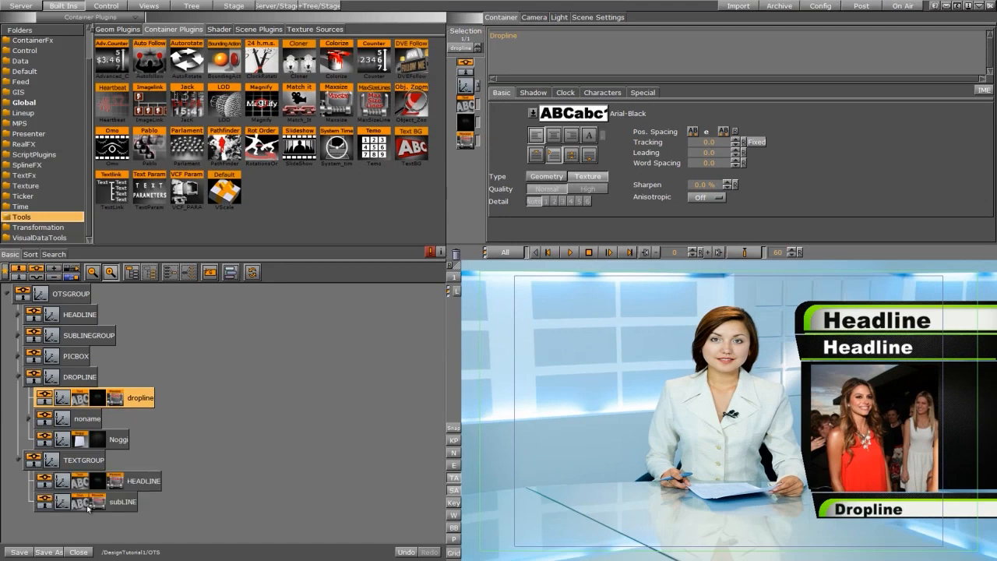
Replace the subLINE text content with Subline.
click(88, 505)
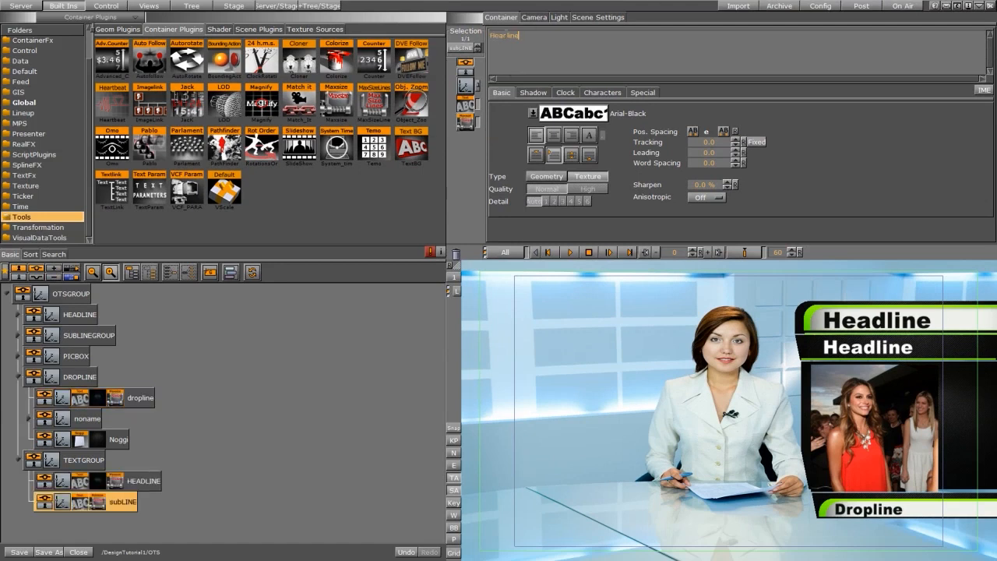
text(Subline)
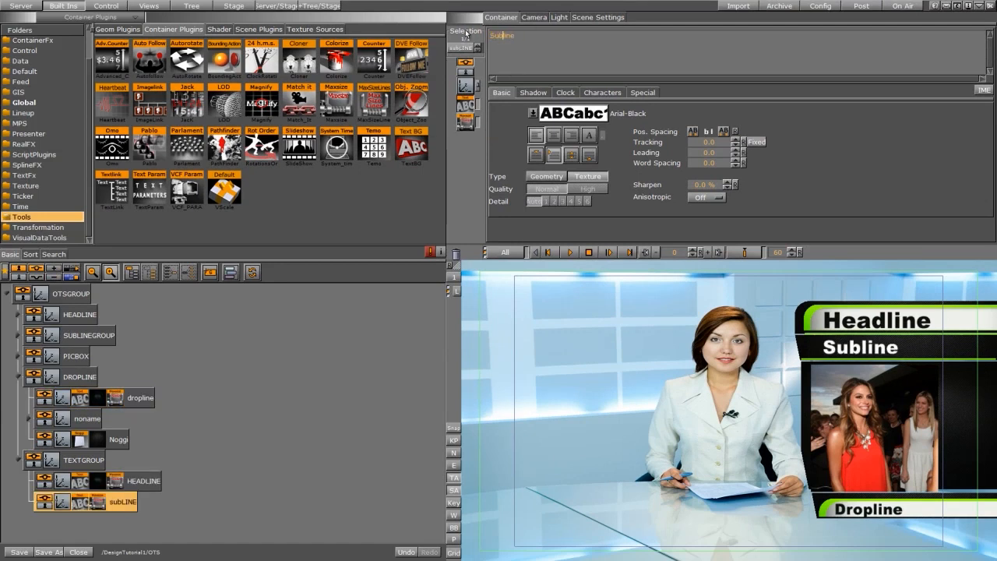